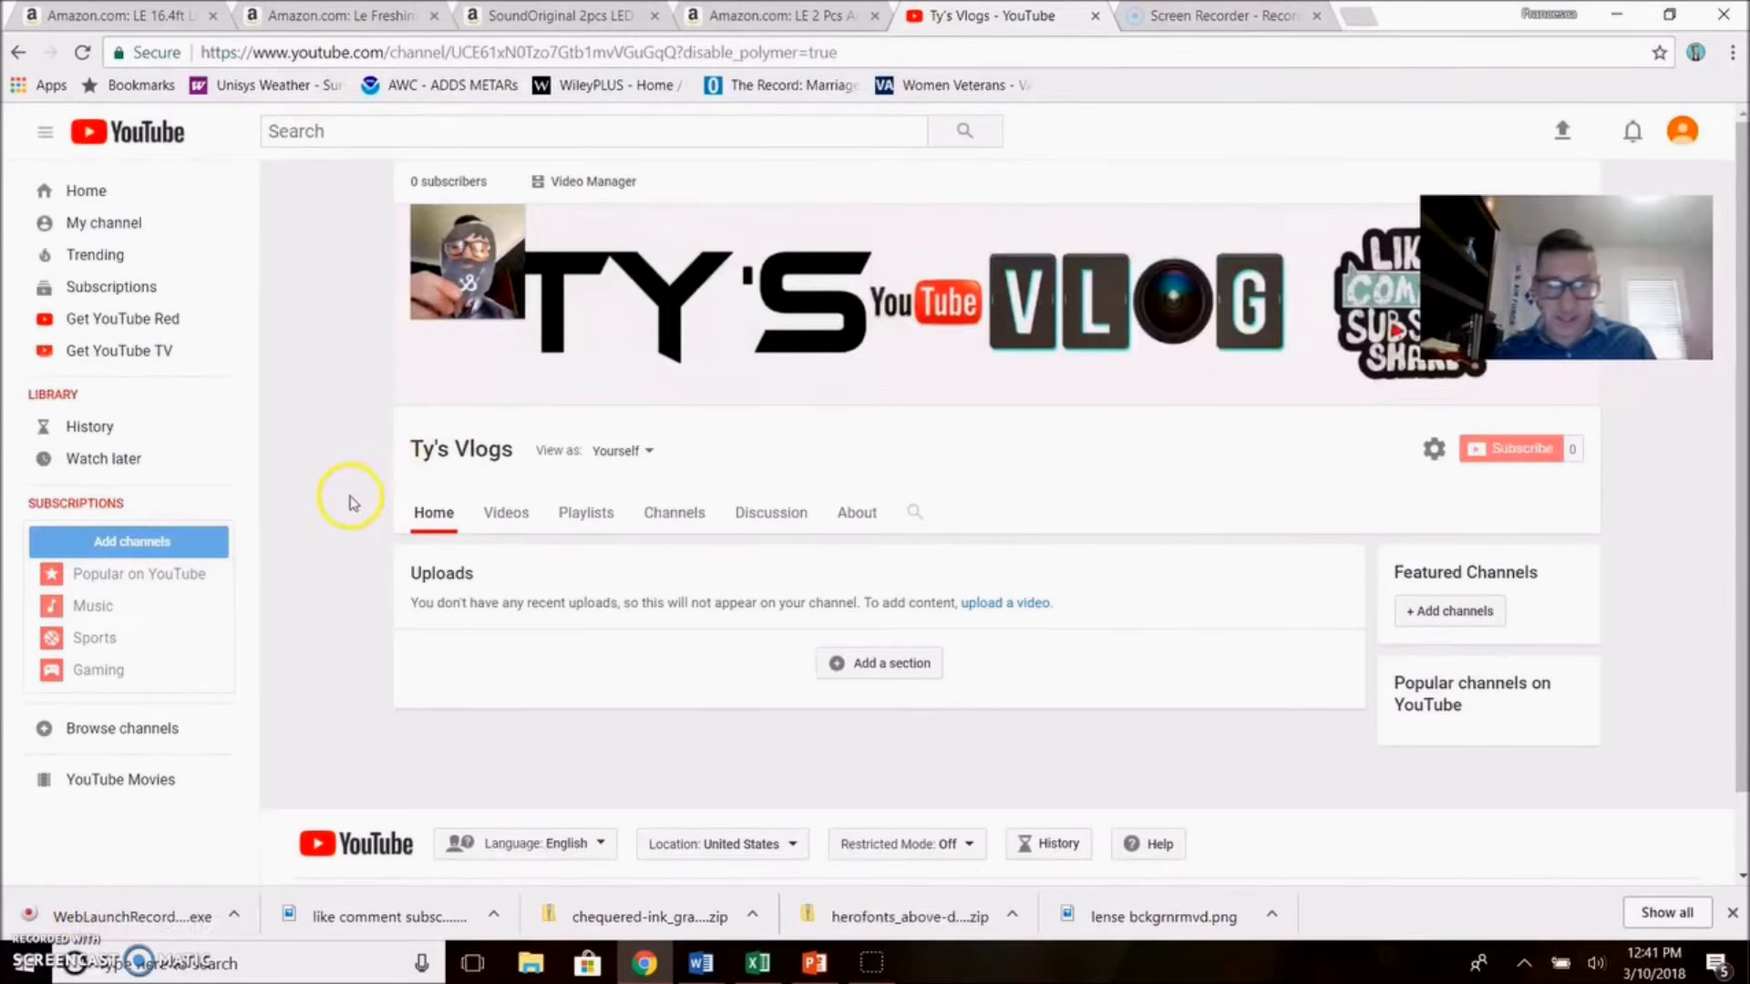
Step: Switch to the Screencast-O-Matic screen recorder tab
{"action": "left_click", "coordinate": [1257, 15]}
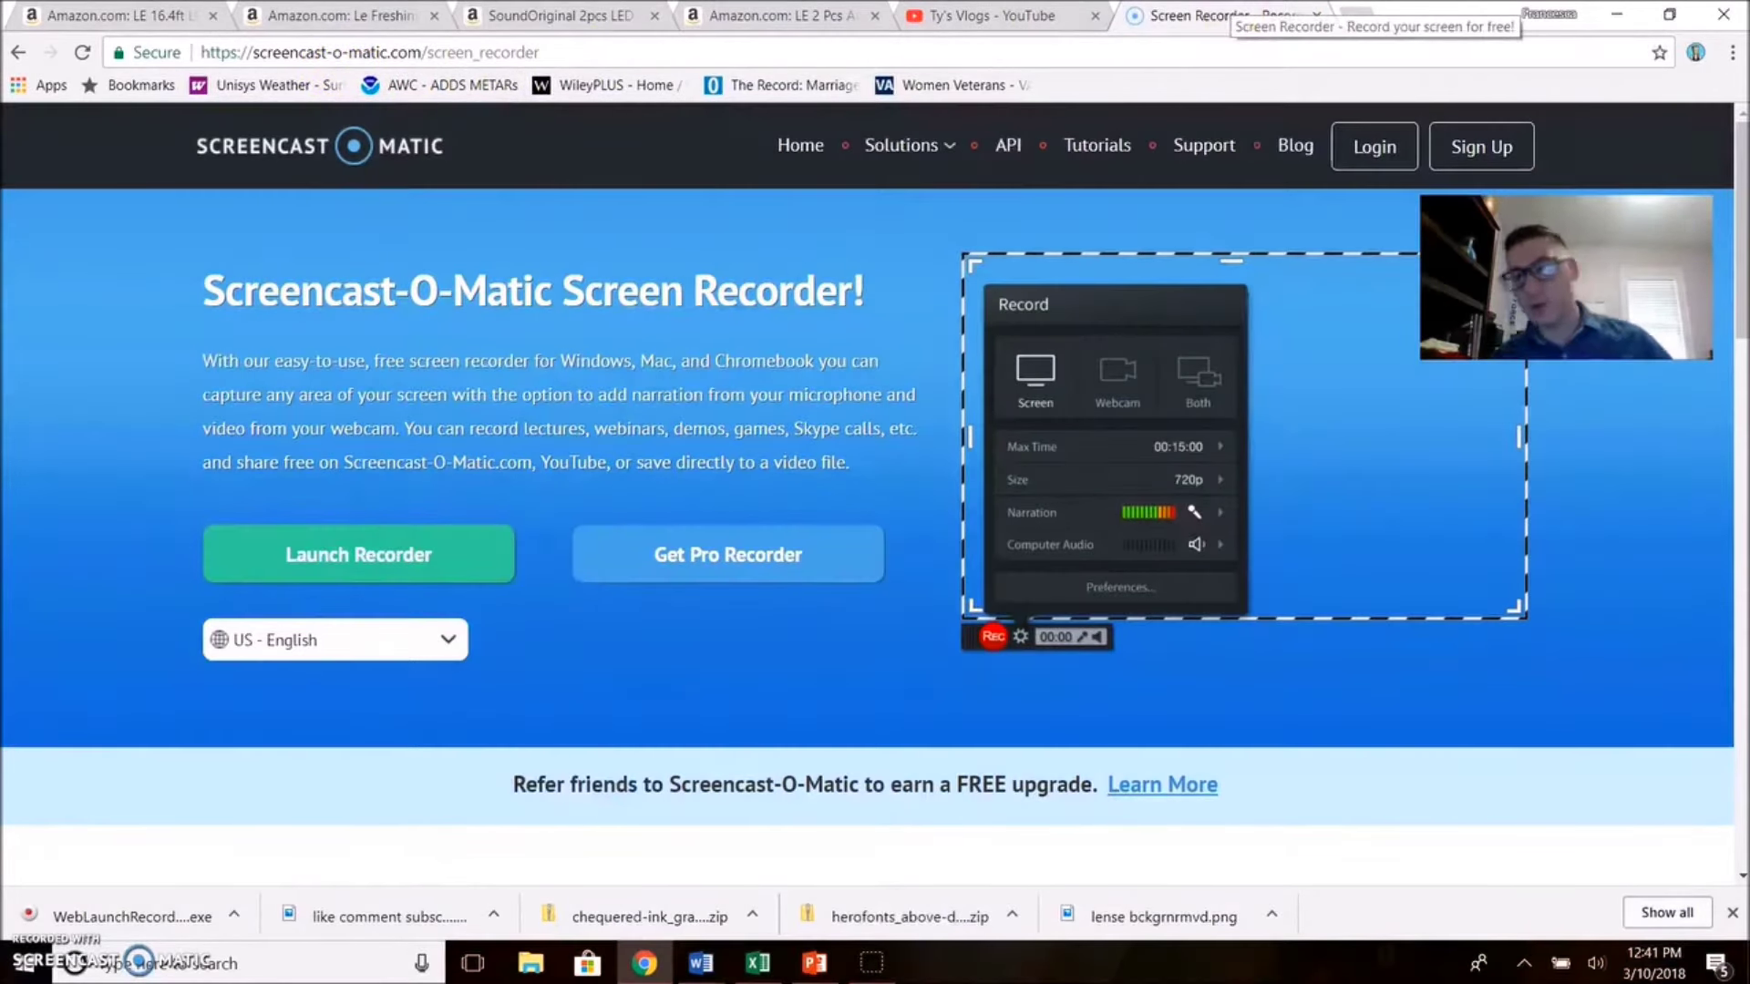
Step: Close the Screencast-O-Matic tab to return to the YouTube channel page
{"action": "left_click", "coordinate": [1316, 15]}
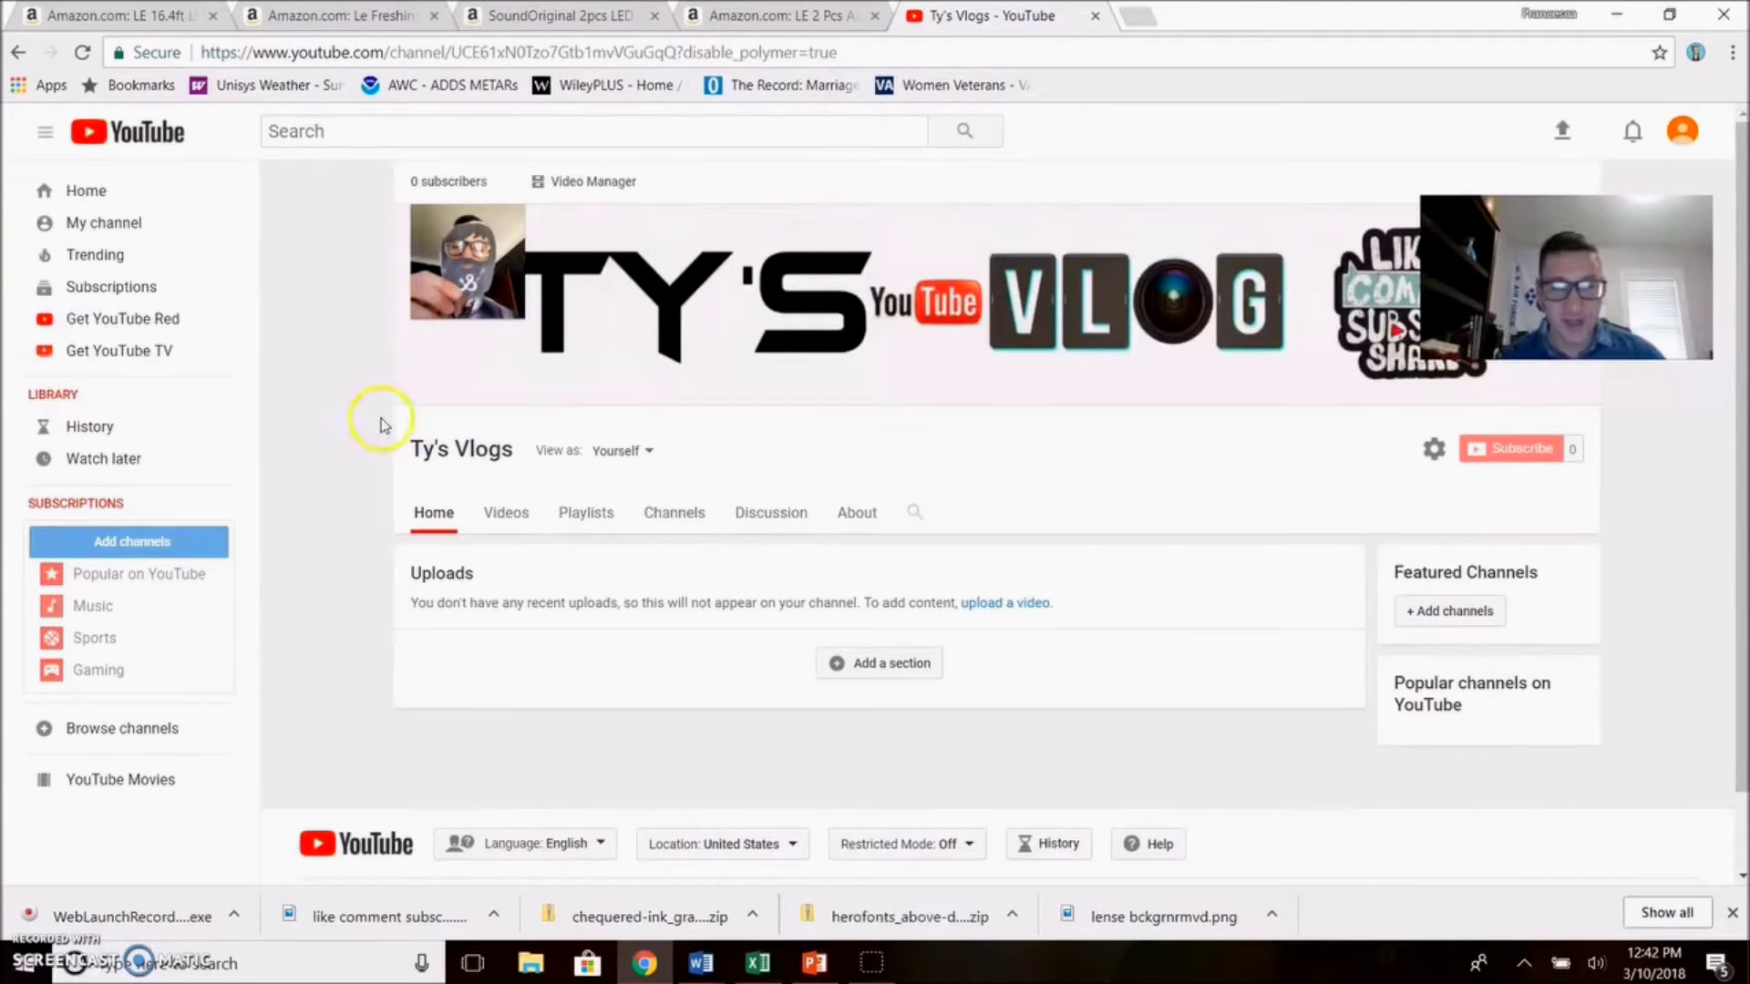
Step: Dismiss Chrome's downloads bar and bring up PowerPoint's slide 2 with the TY'S VLOG banner
{"action": "left_click", "coordinate": [1736, 908]}
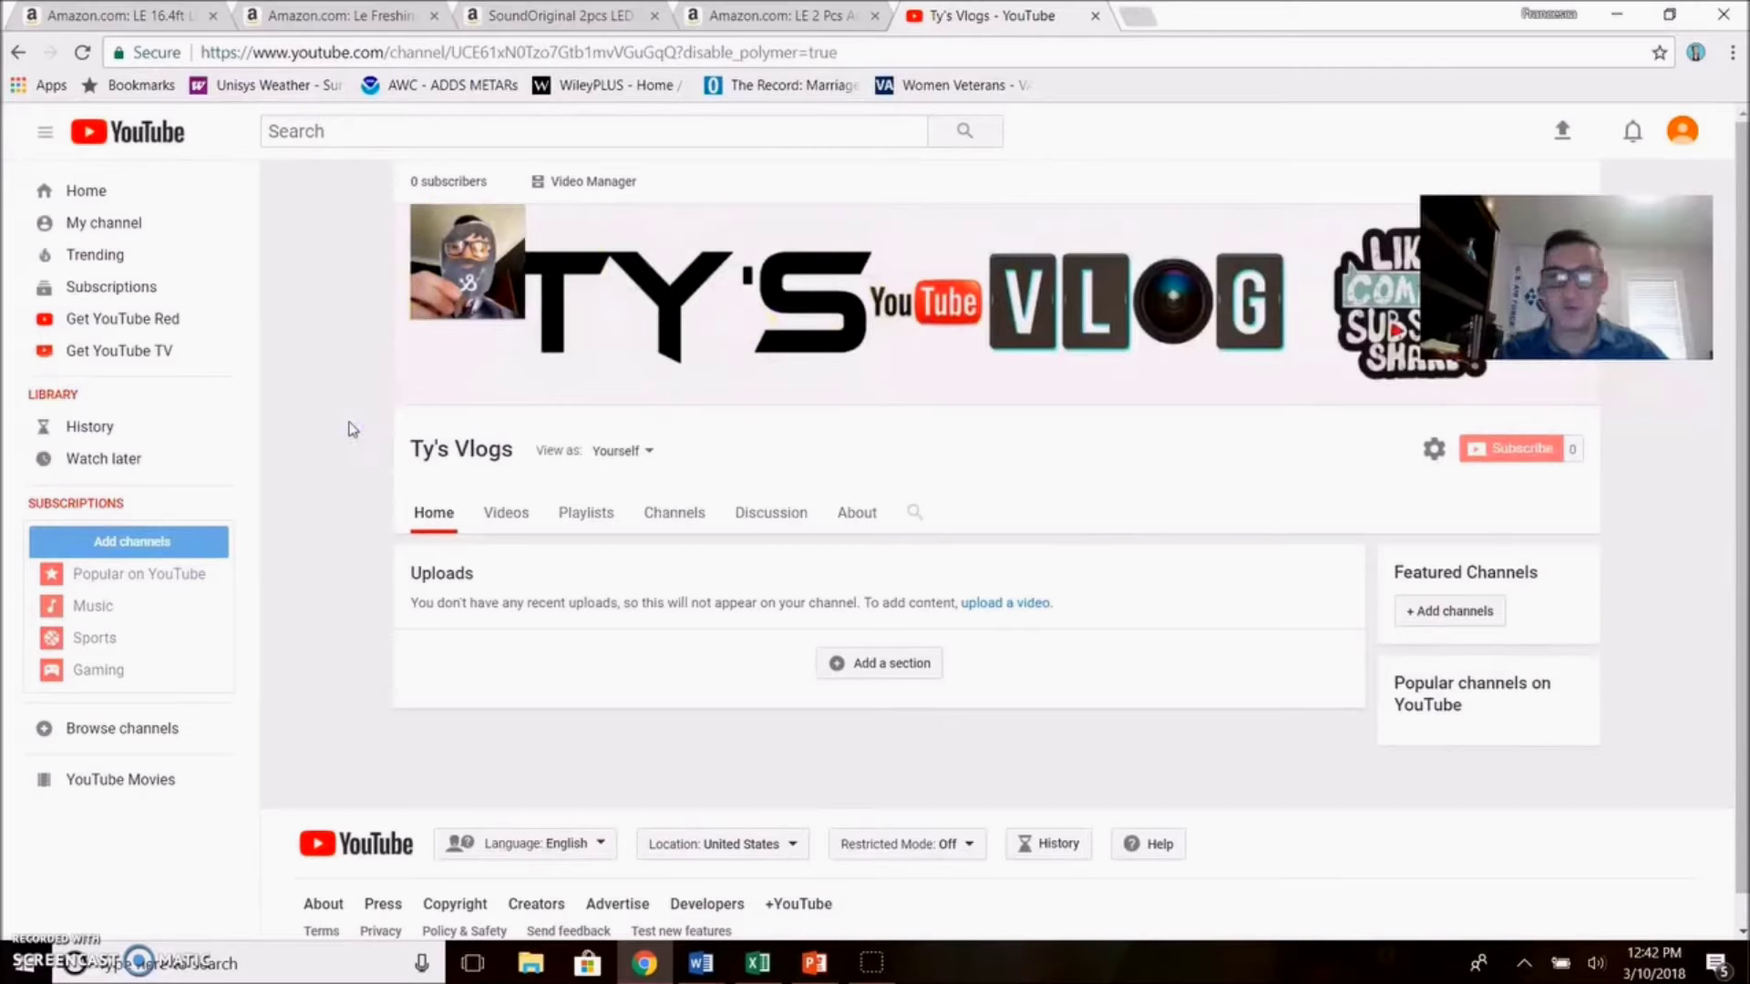
{"action": "left_click", "coordinate": [339, 447]}
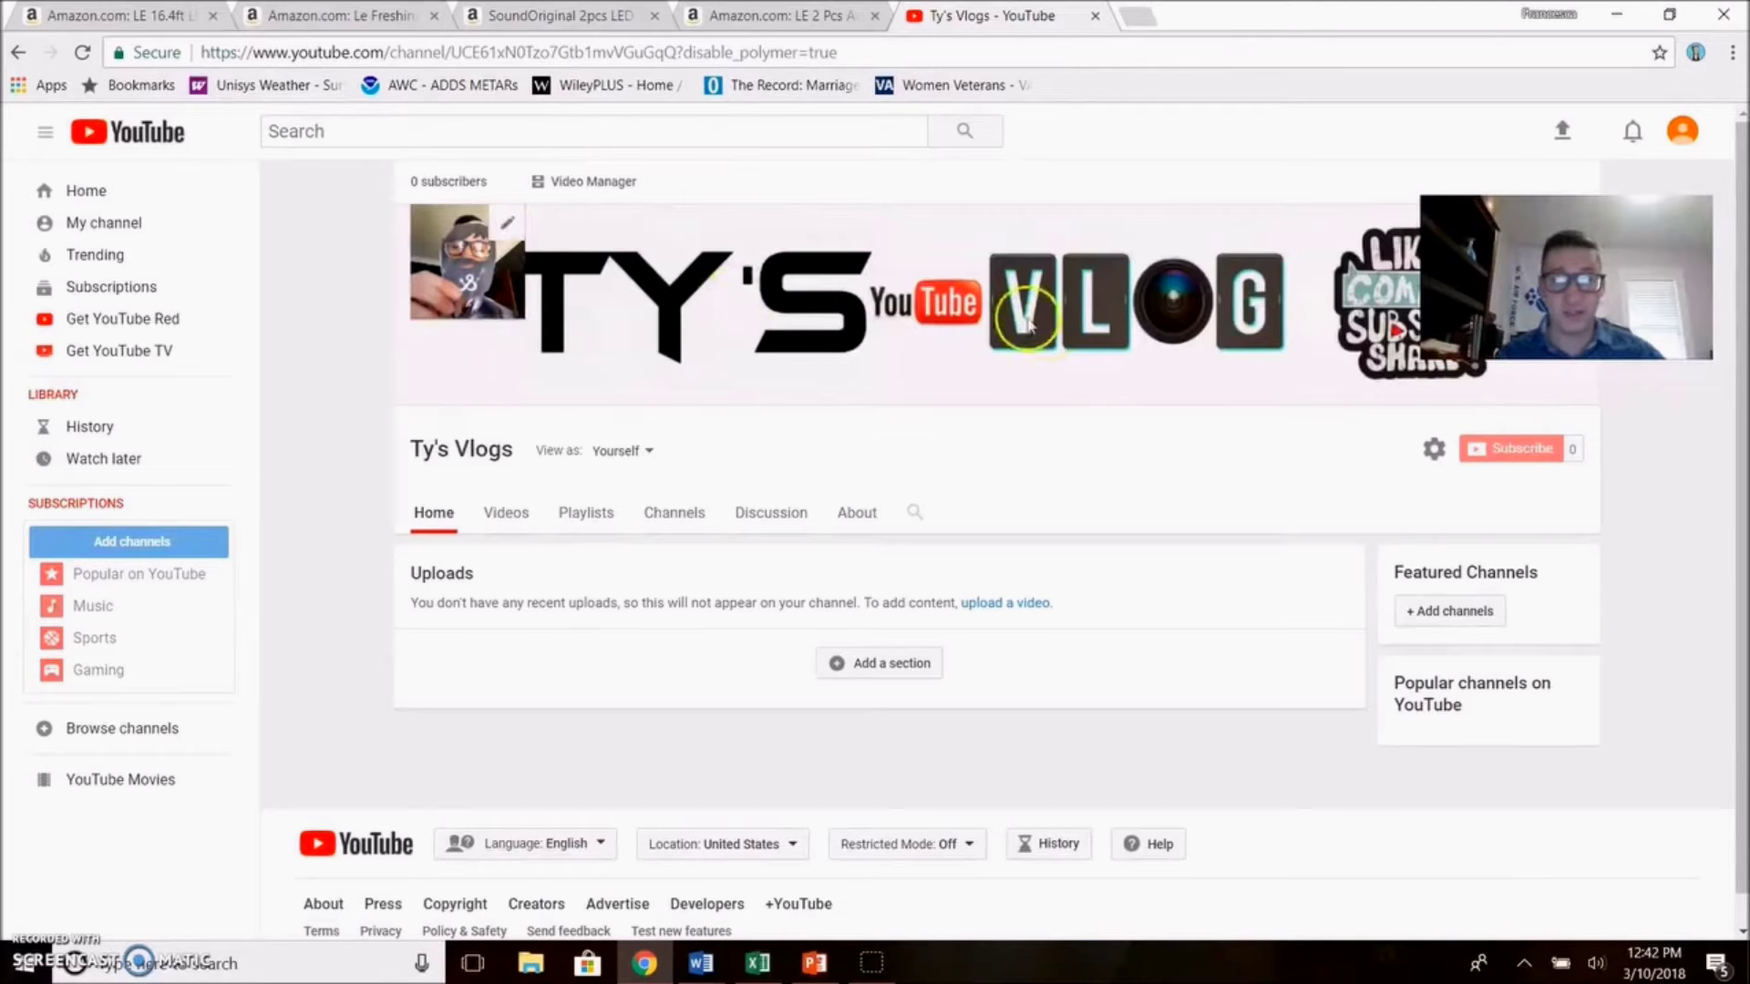
{"action": "left_click", "coordinate": [392, 270]}
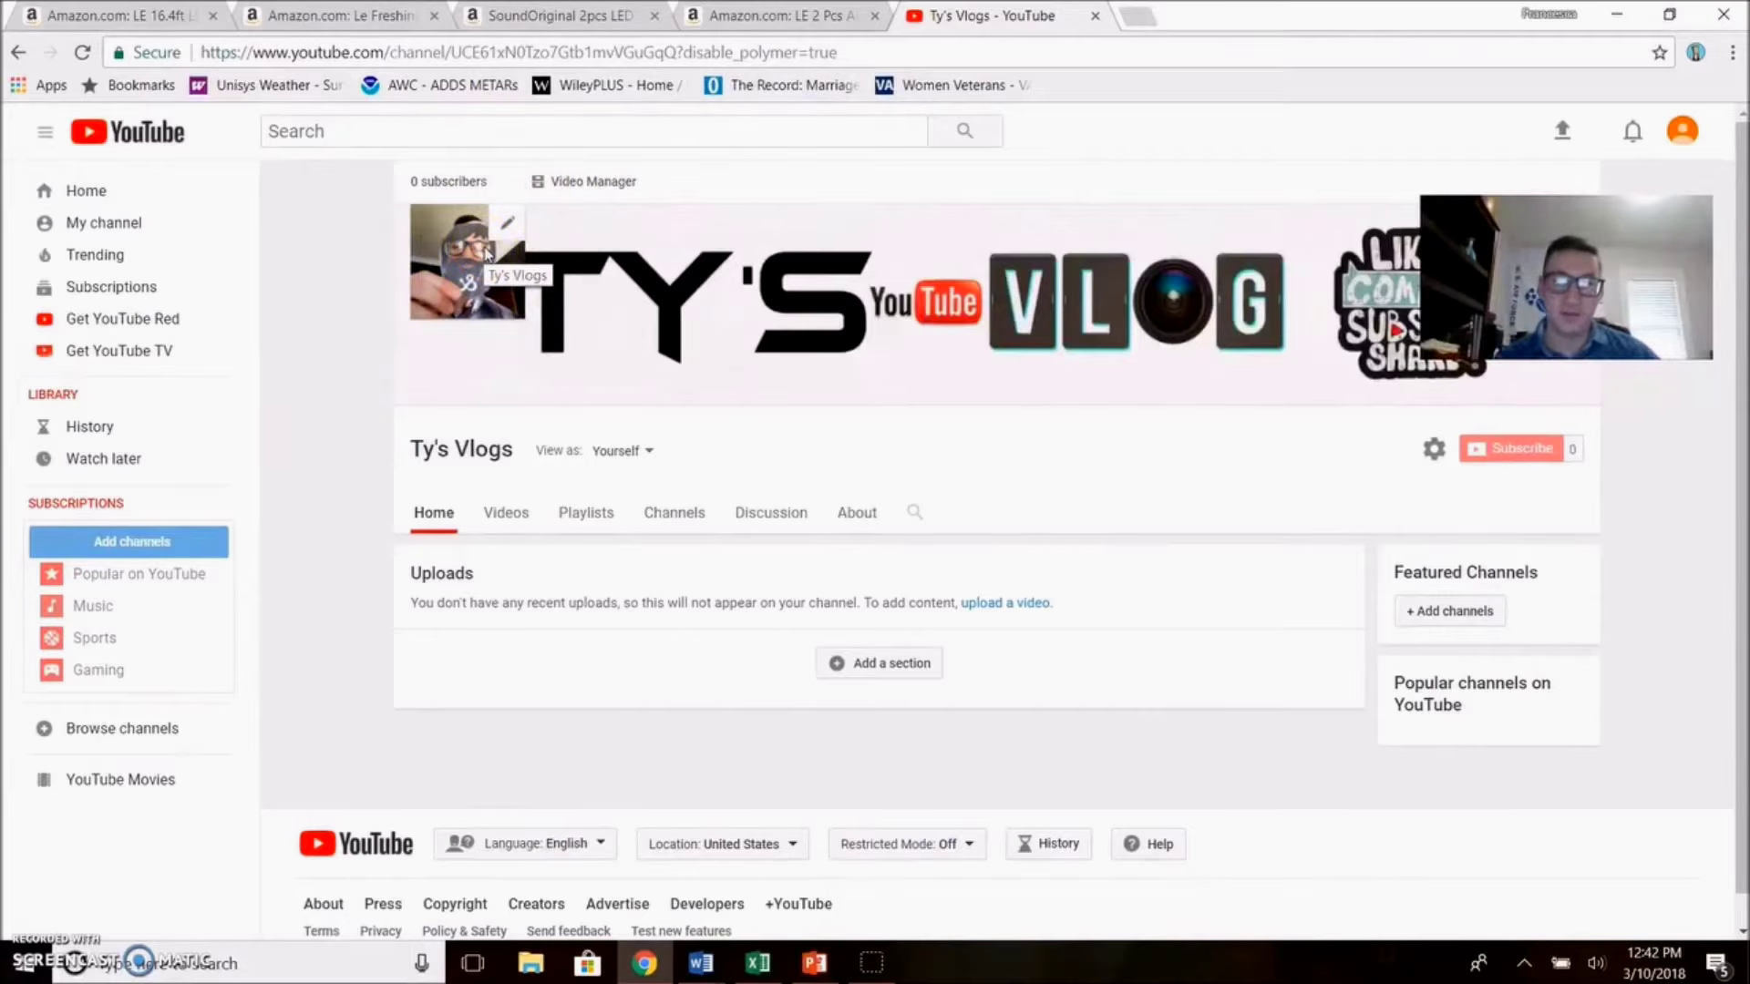
{"action": "left_click", "coordinate": [813, 962]}
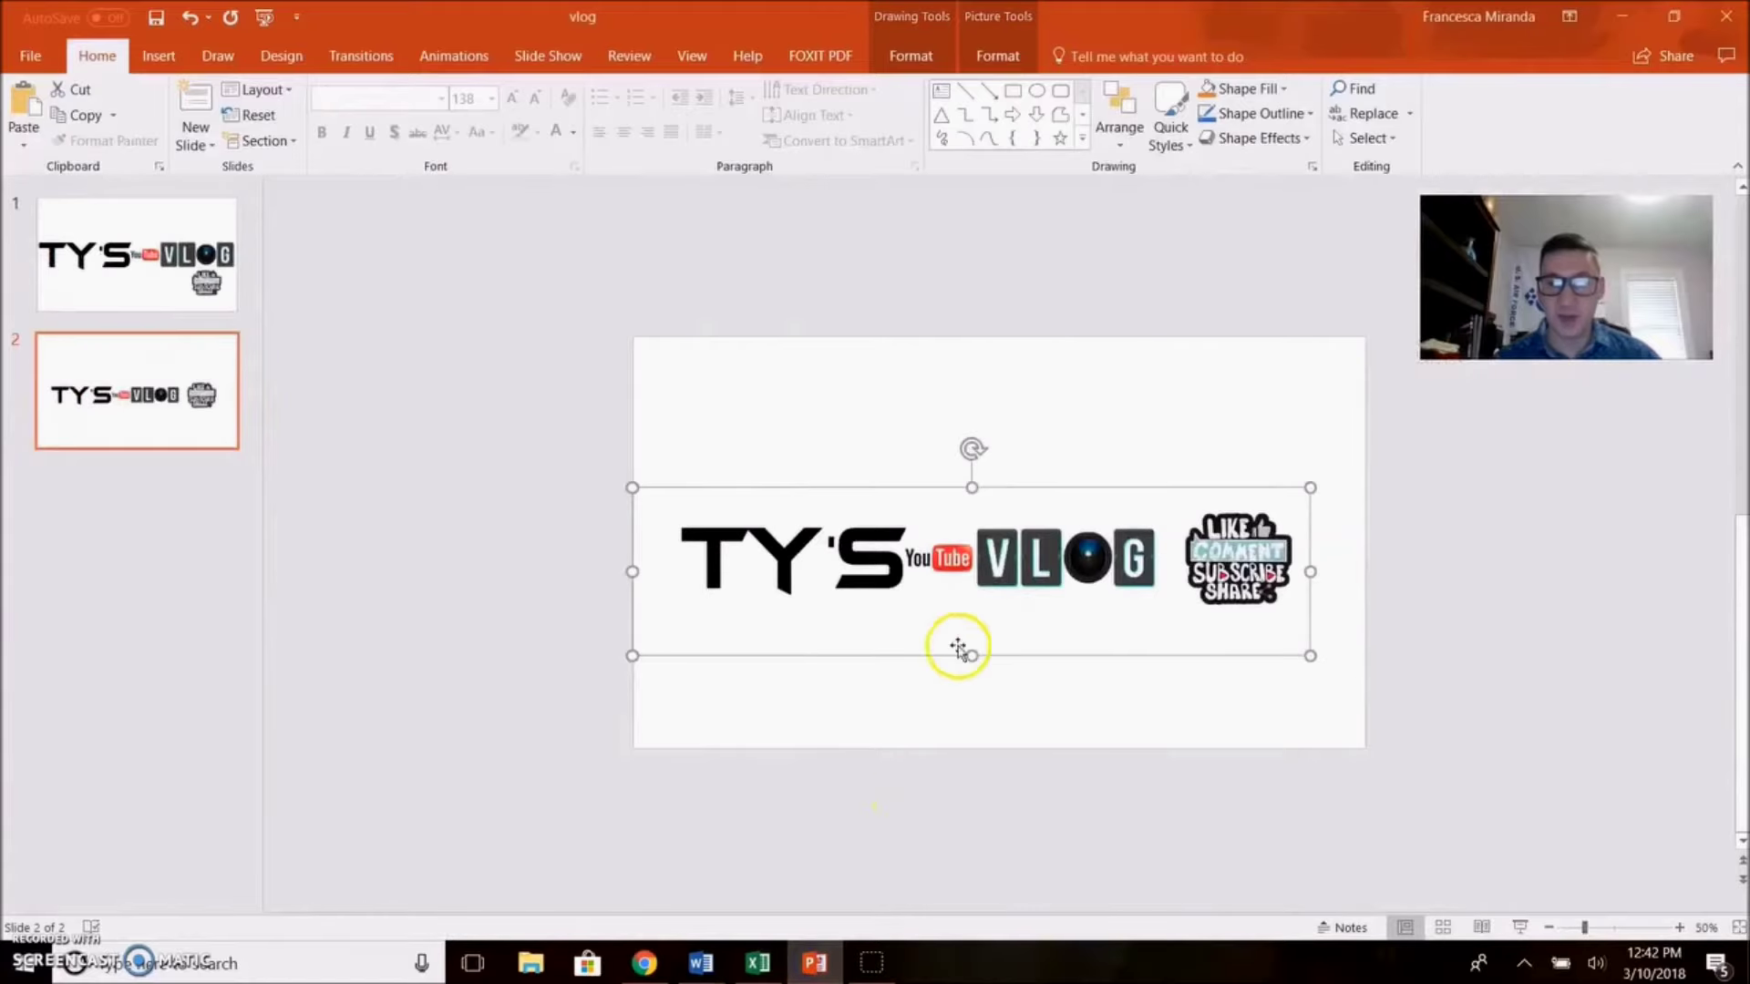
Step: Deselect the banner picture and go back to the Ty's Vlogs channel page in Chrome
{"action": "left_click", "coordinate": [401, 371]}
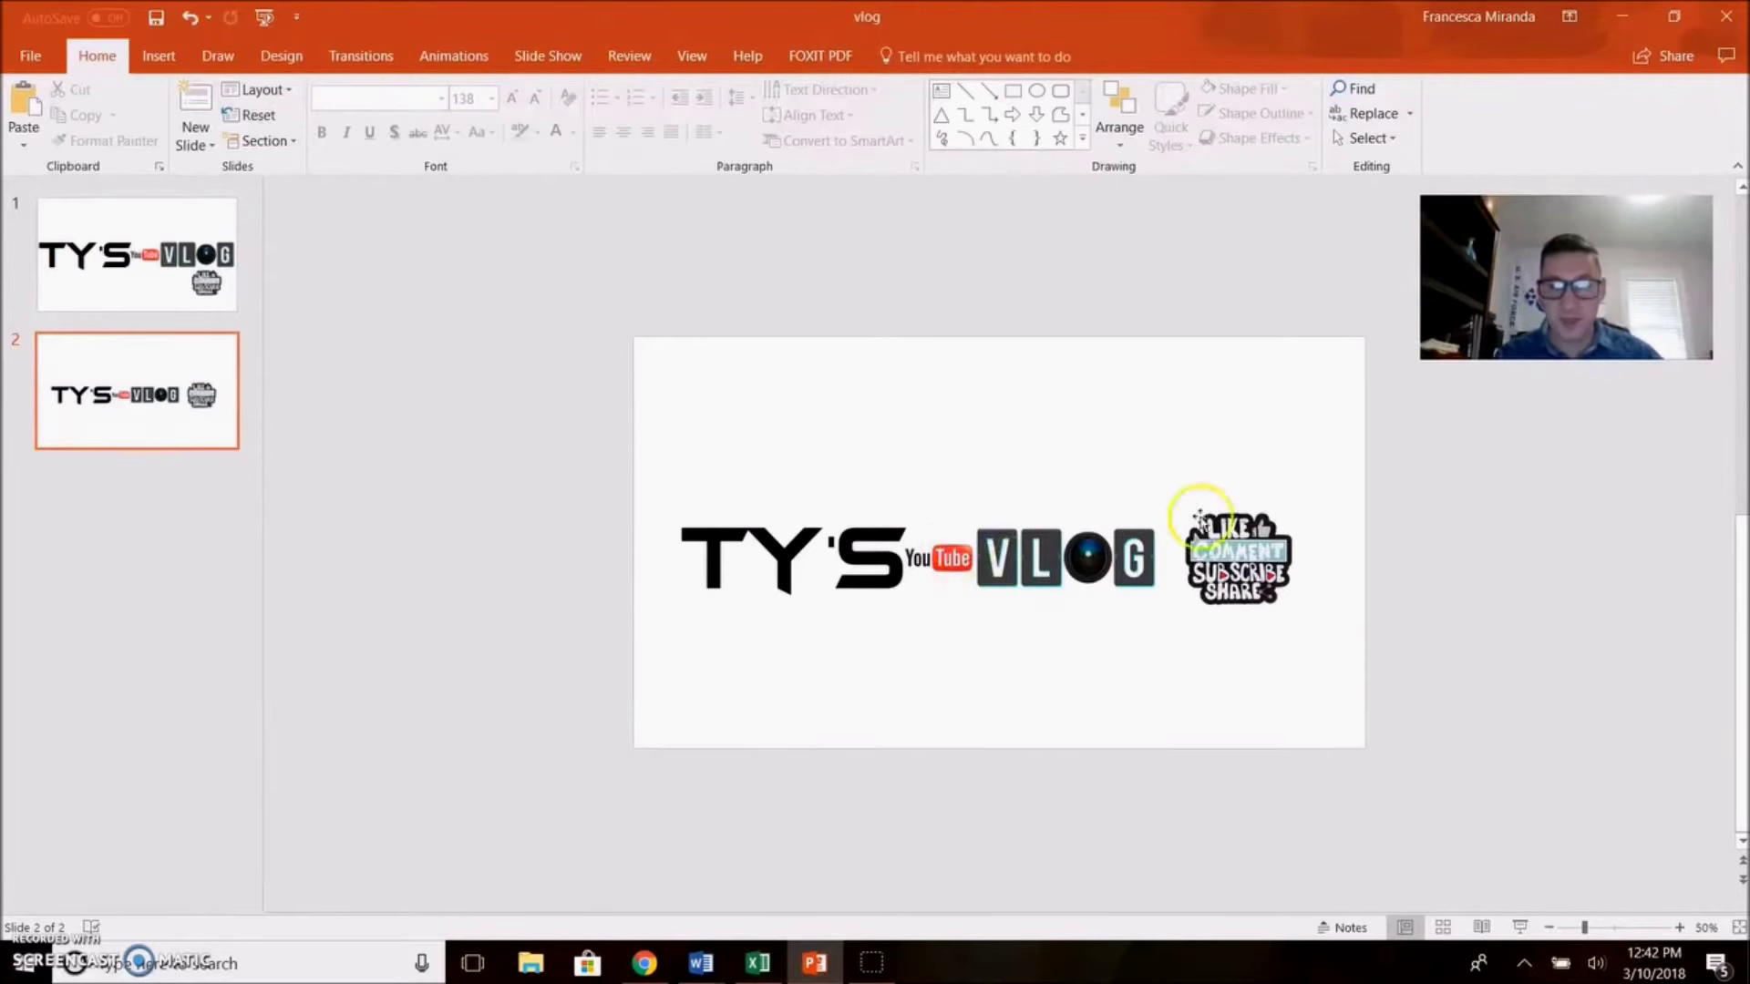
{"action": "left_click", "coordinate": [644, 963]}
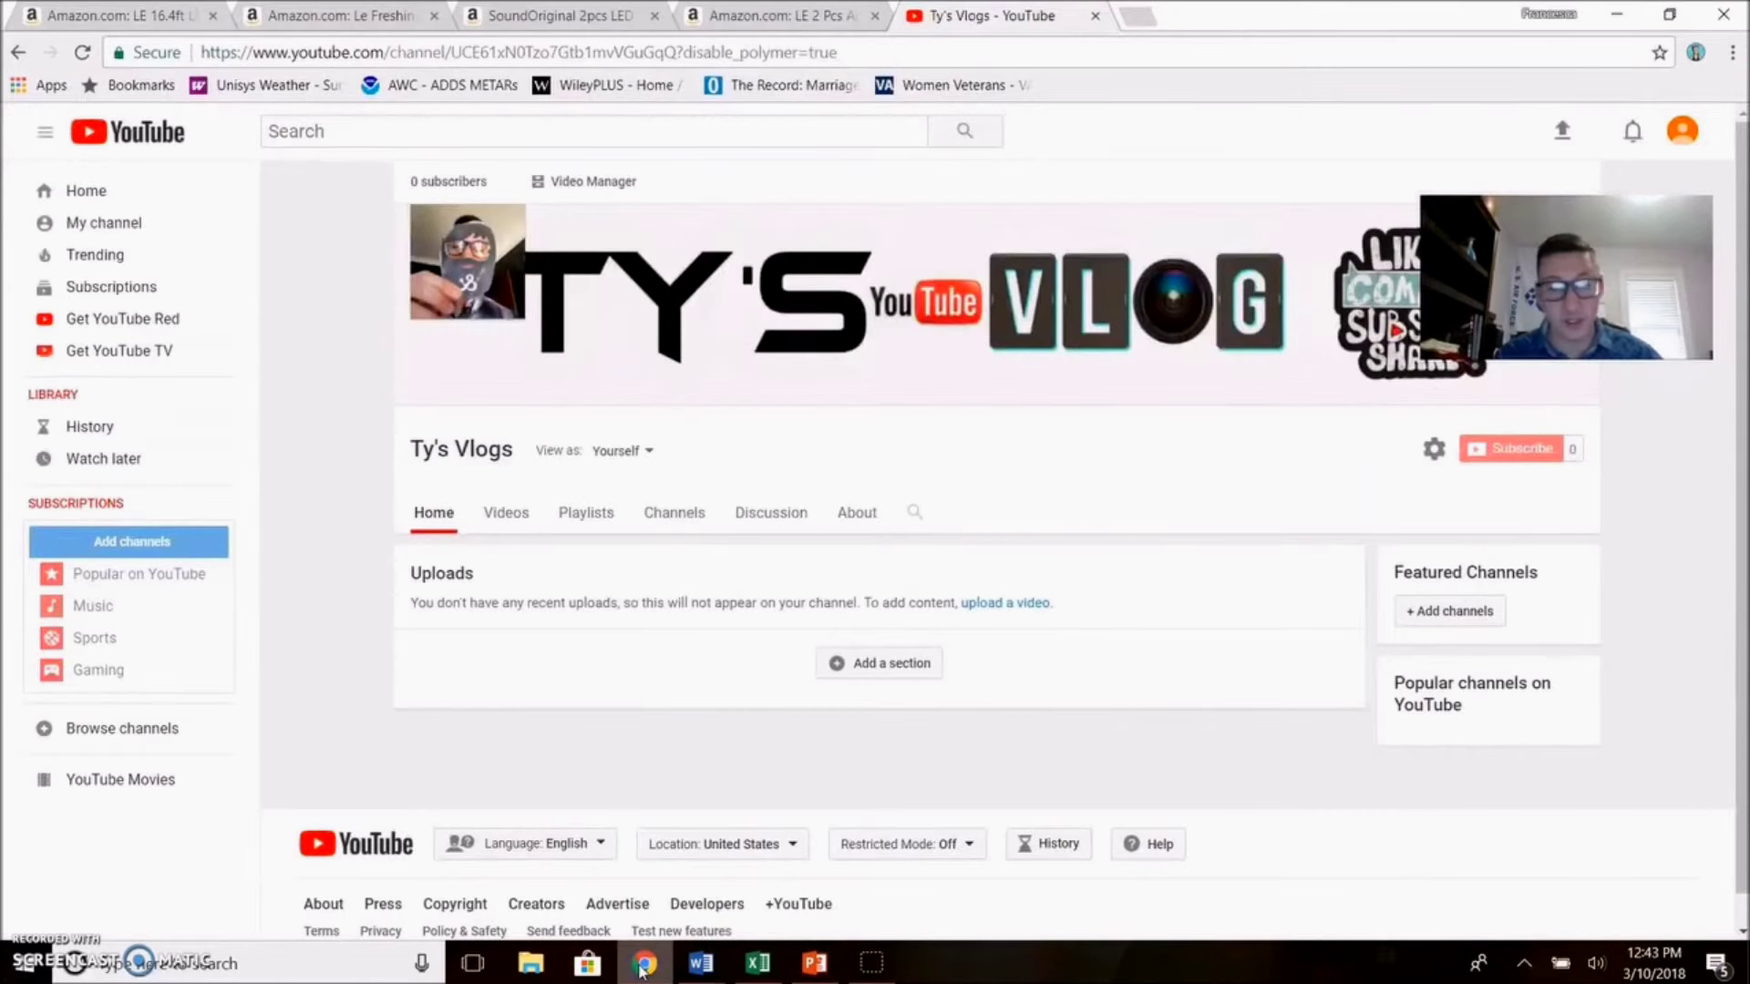
Step: Search Google for 'channel art maker' in a new tab and browse the banner-maker results
{"action": "left_click", "coordinate": [1140, 15]}
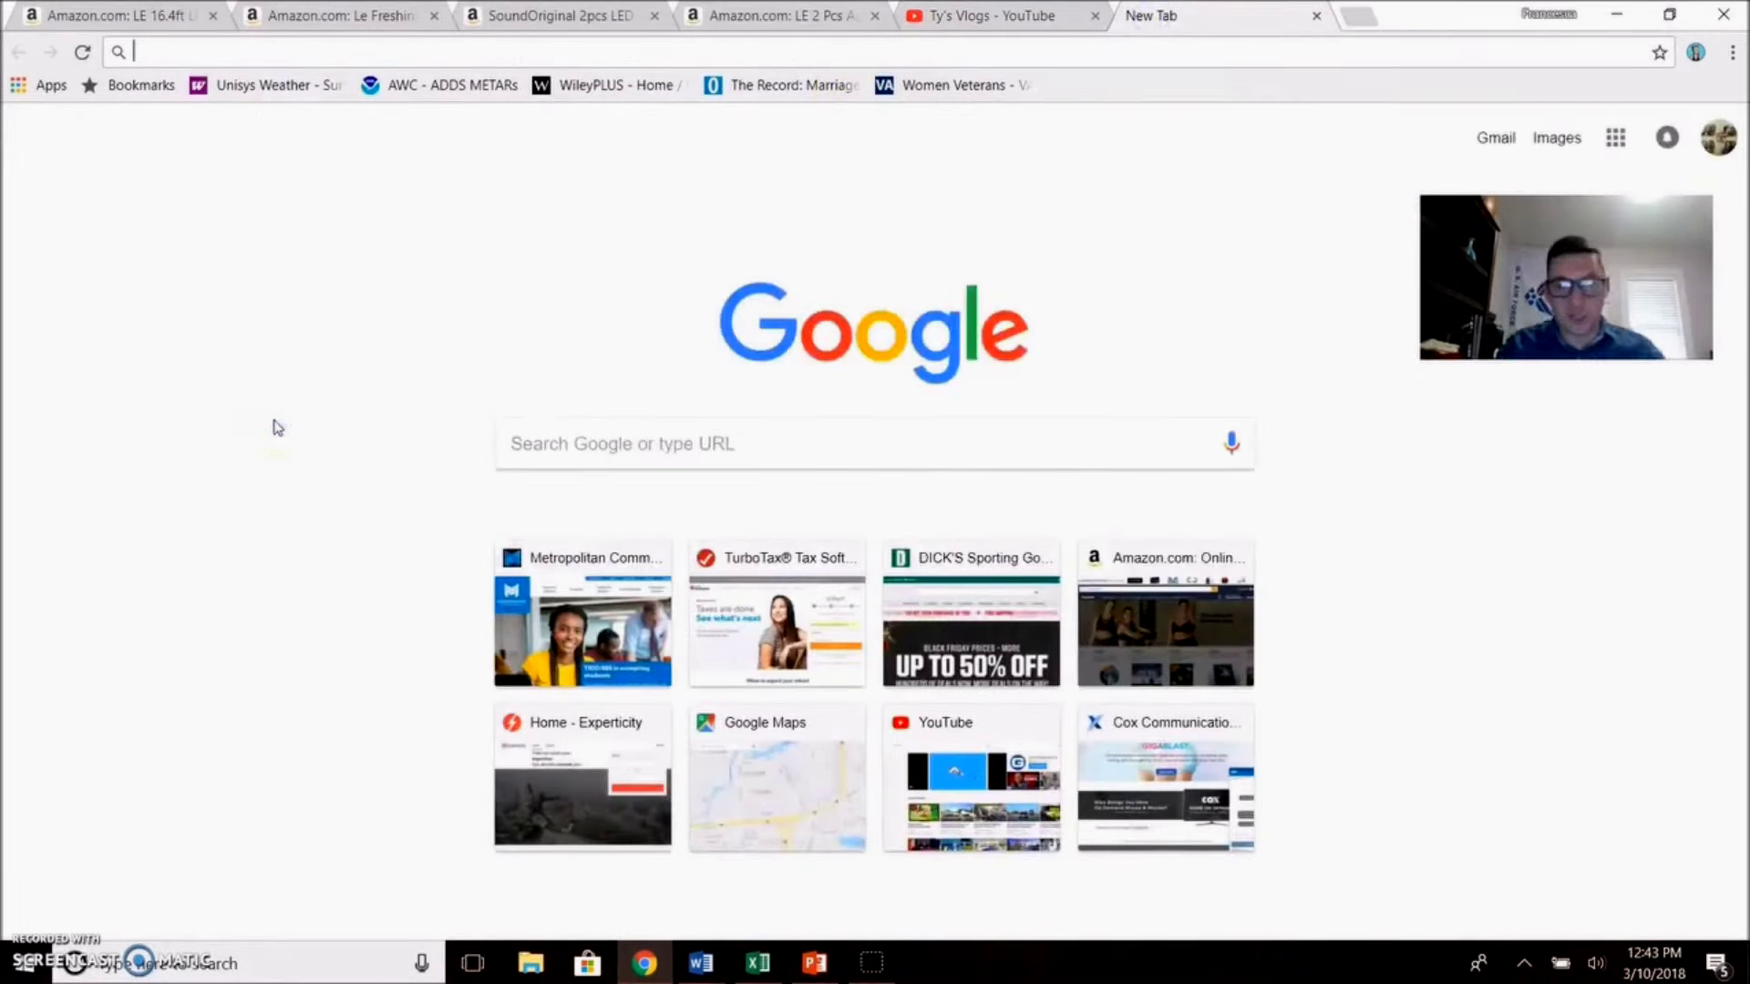
{"action": "type", "text": "cha"}
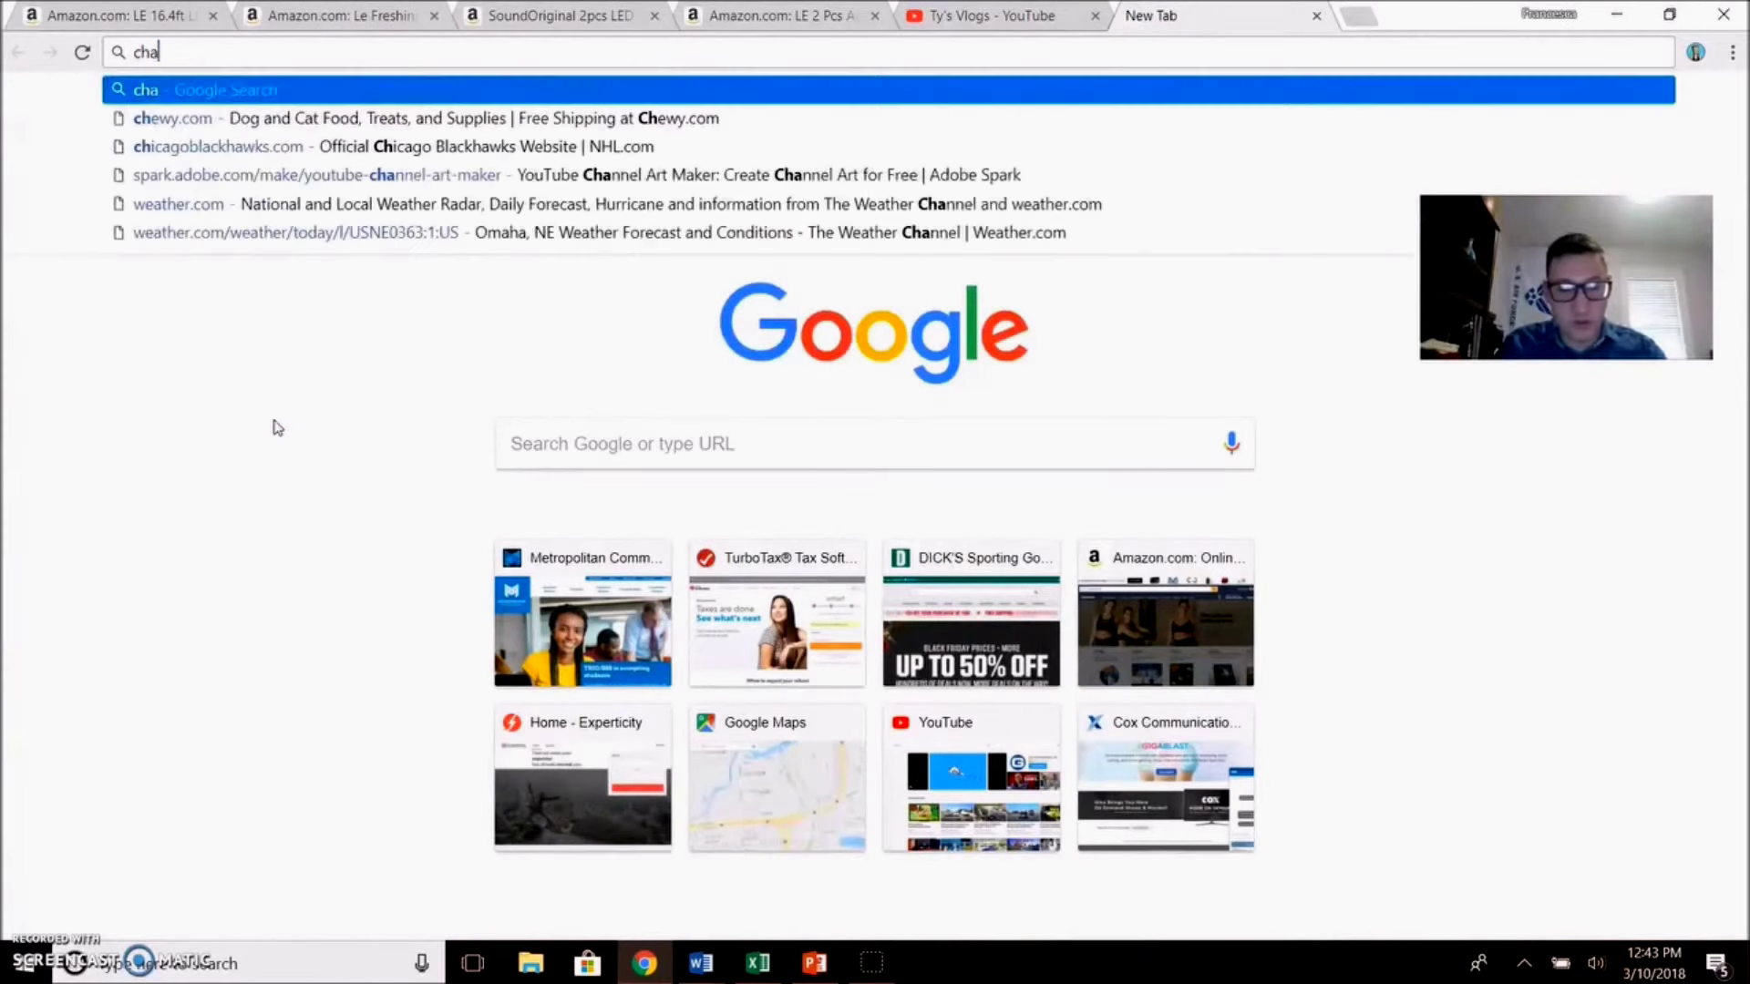
{"action": "type", "text": "nnel art"}
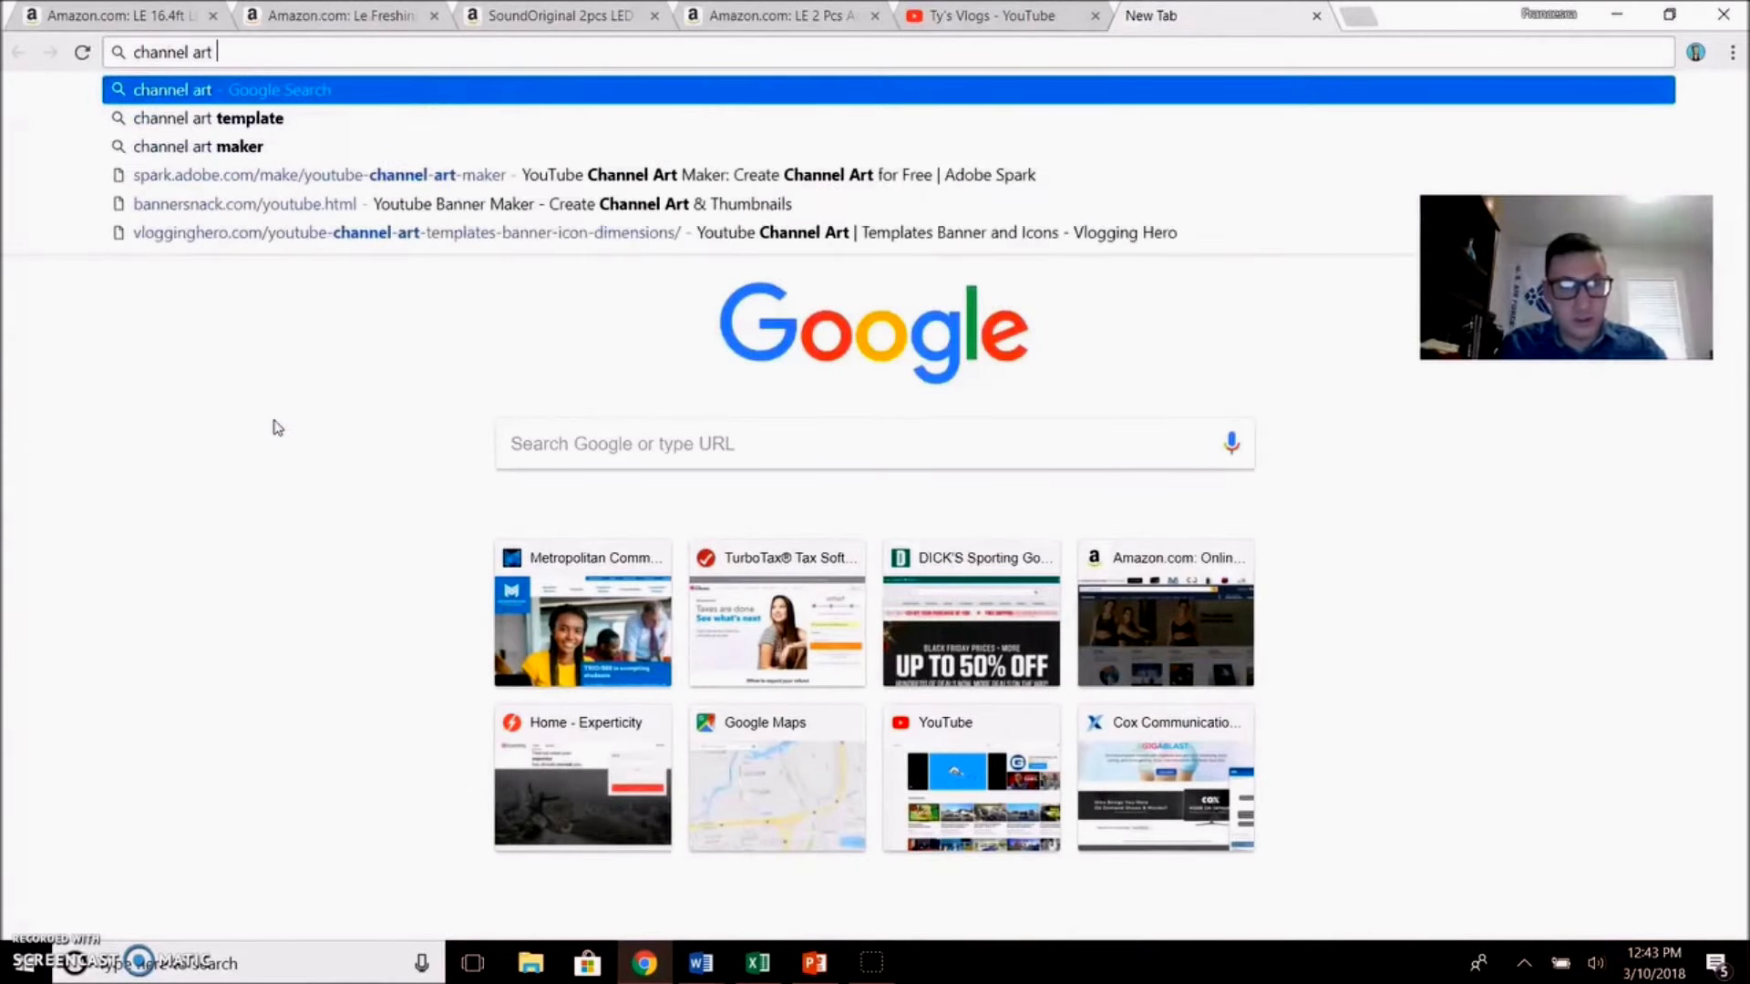
{"action": "key", "text": "Down"}
{"action": "key", "text": "Down"}
{"action": "key", "text": "Return"}
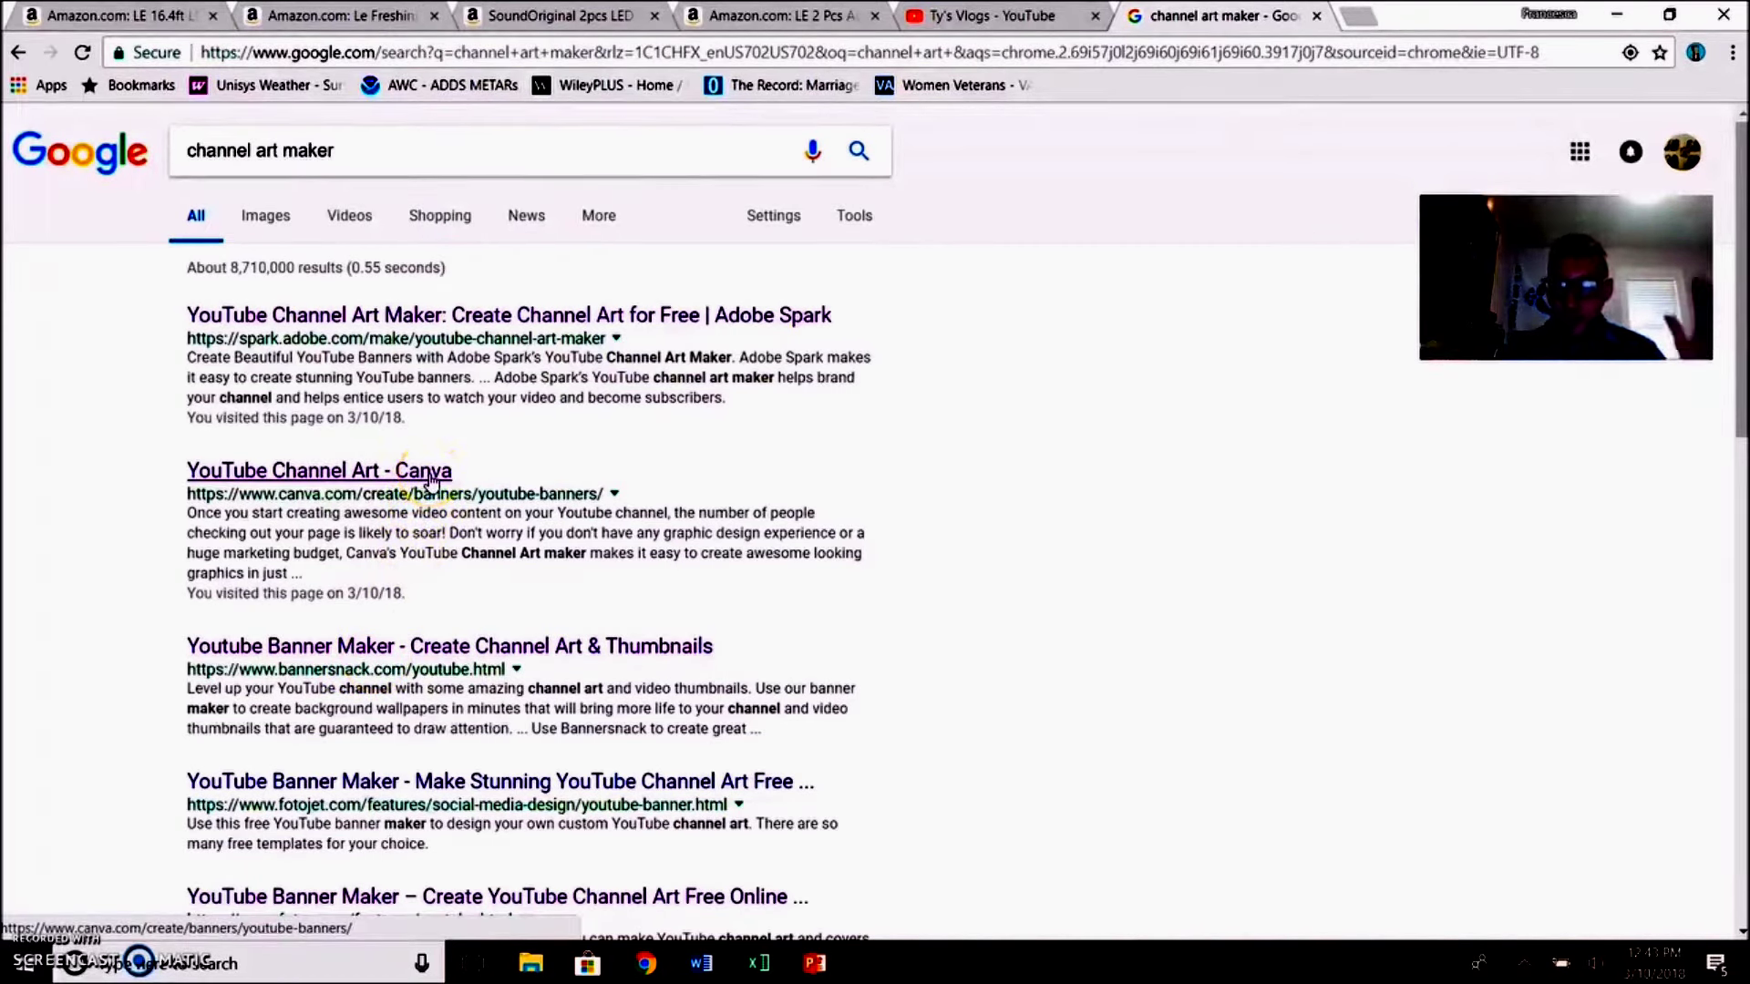
{"action": "left_click", "coordinate": [495, 313]}
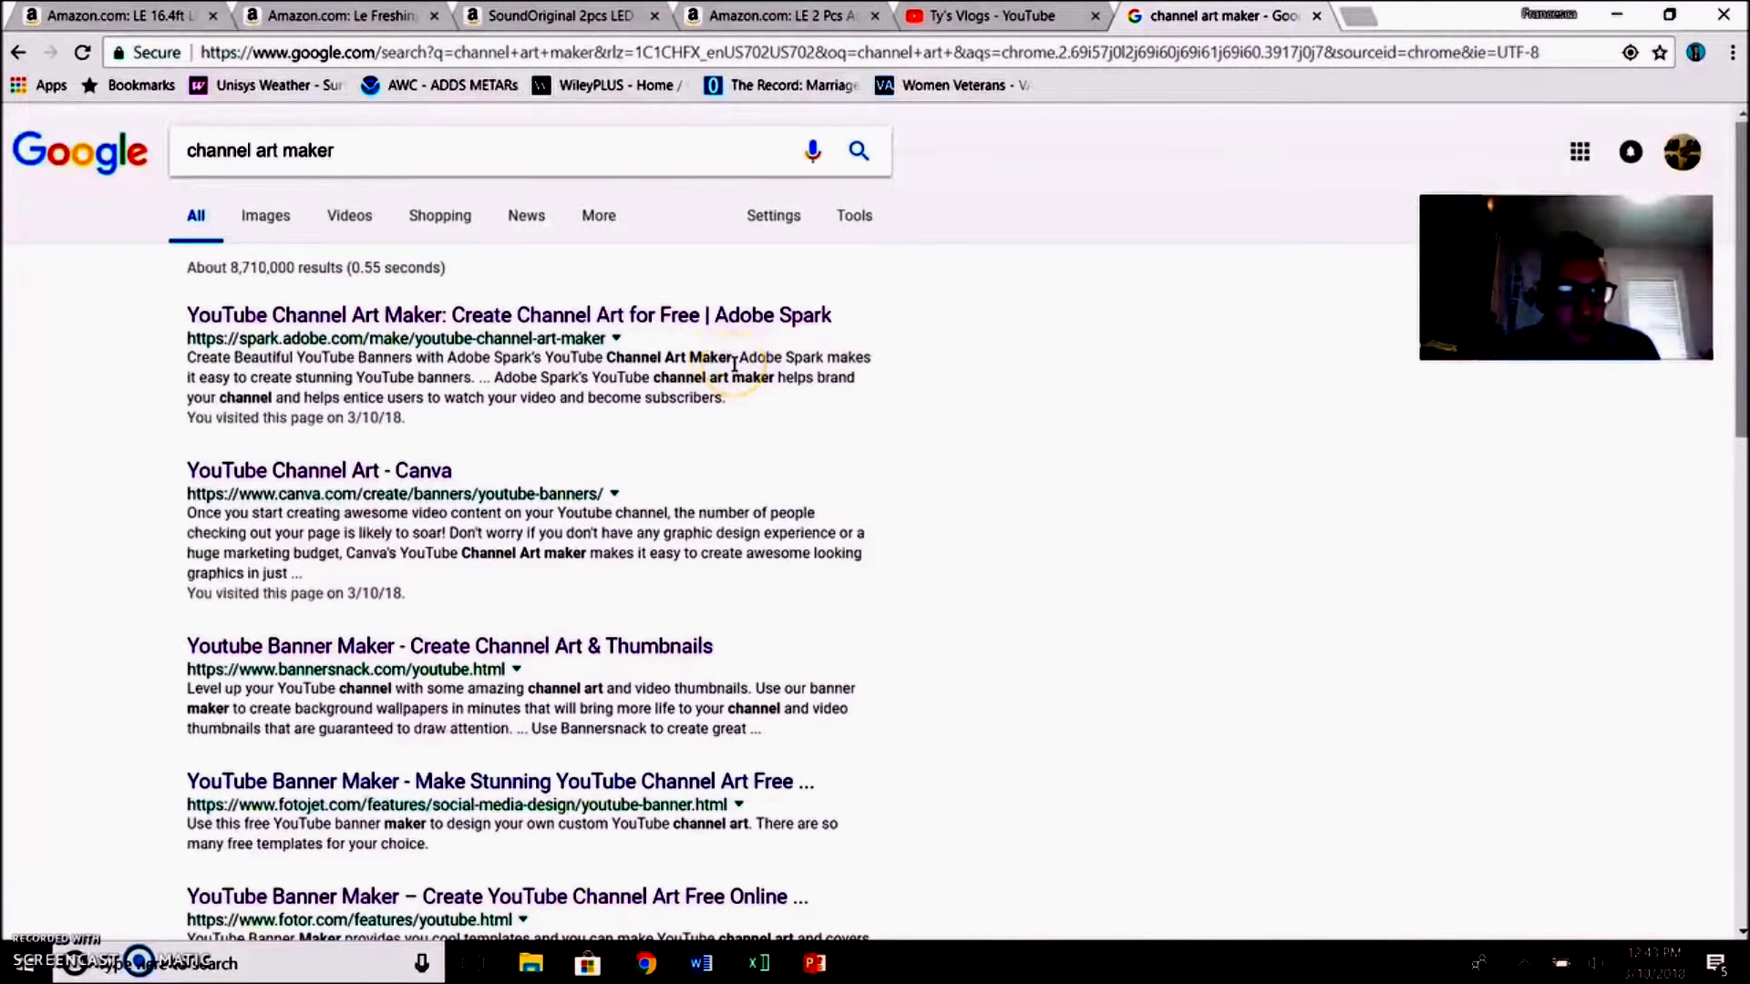
{"action": "scroll", "coordinate": [734, 365], "scroll_direction": "down", "scroll_amount": 1}
{"action": "scroll", "coordinate": [736, 371], "scroll_direction": "up", "scroll_amount": 1}
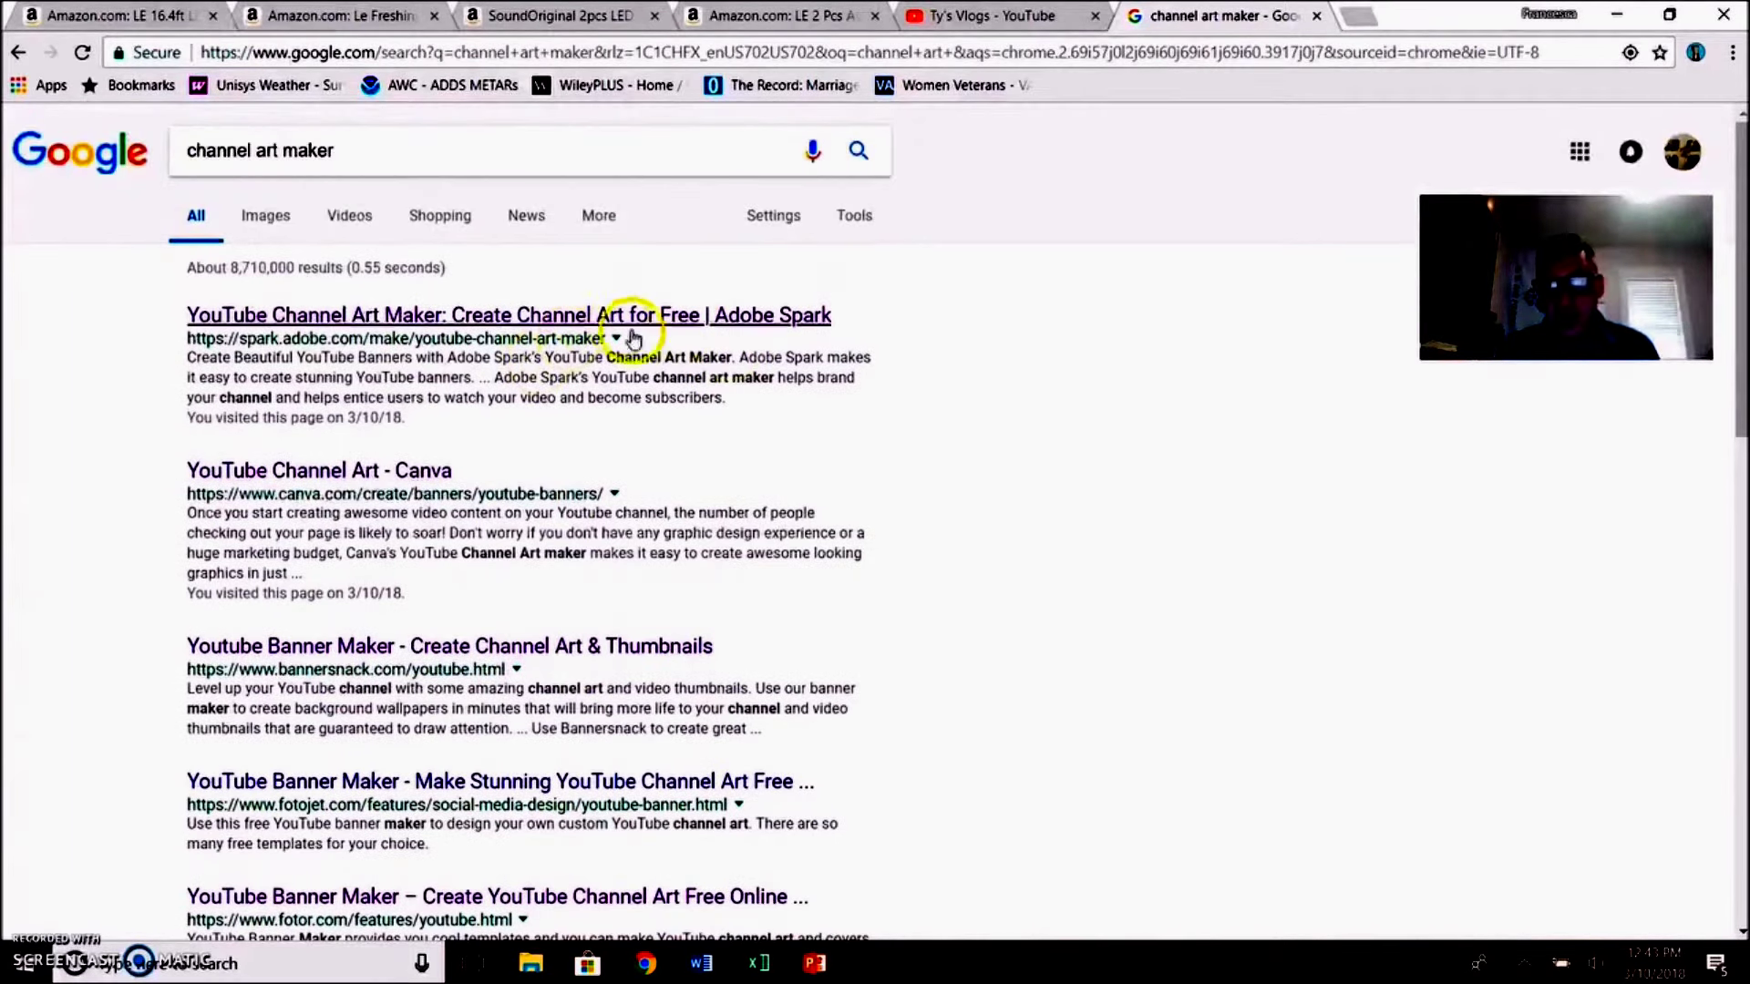
{"action": "scroll", "coordinate": [692, 401], "scroll_direction": "down", "scroll_amount": 3}
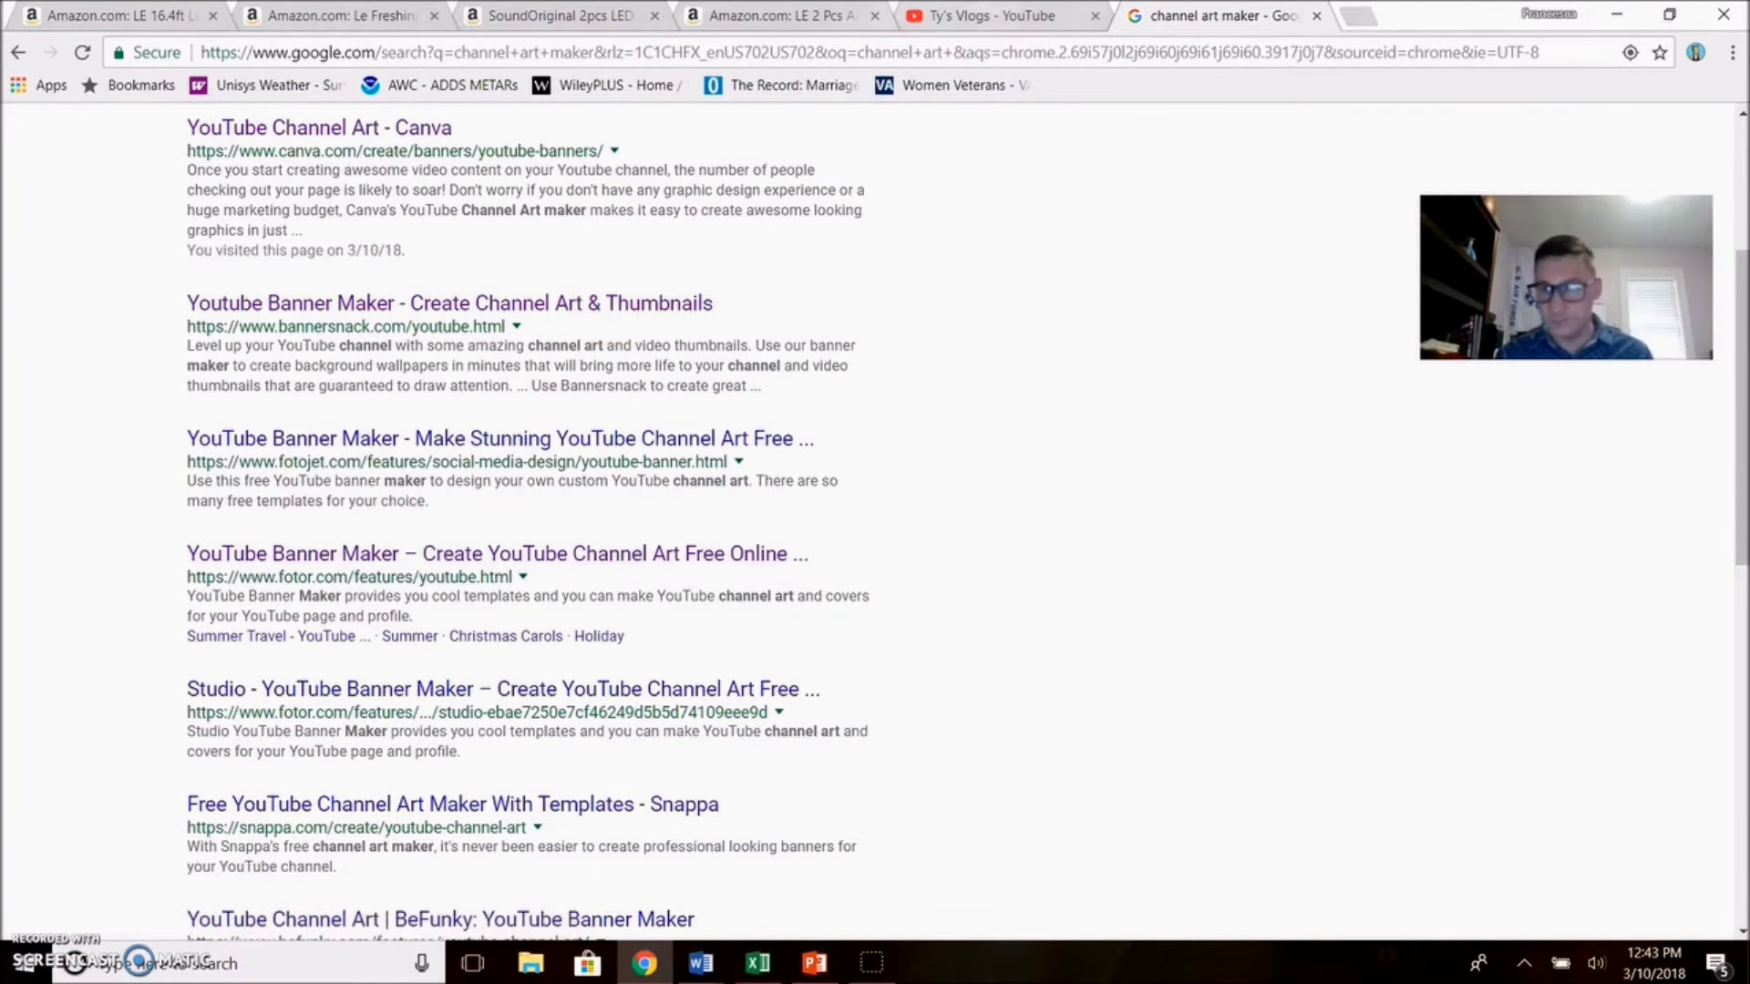
{"action": "left_click", "coordinate": [993, 14]}
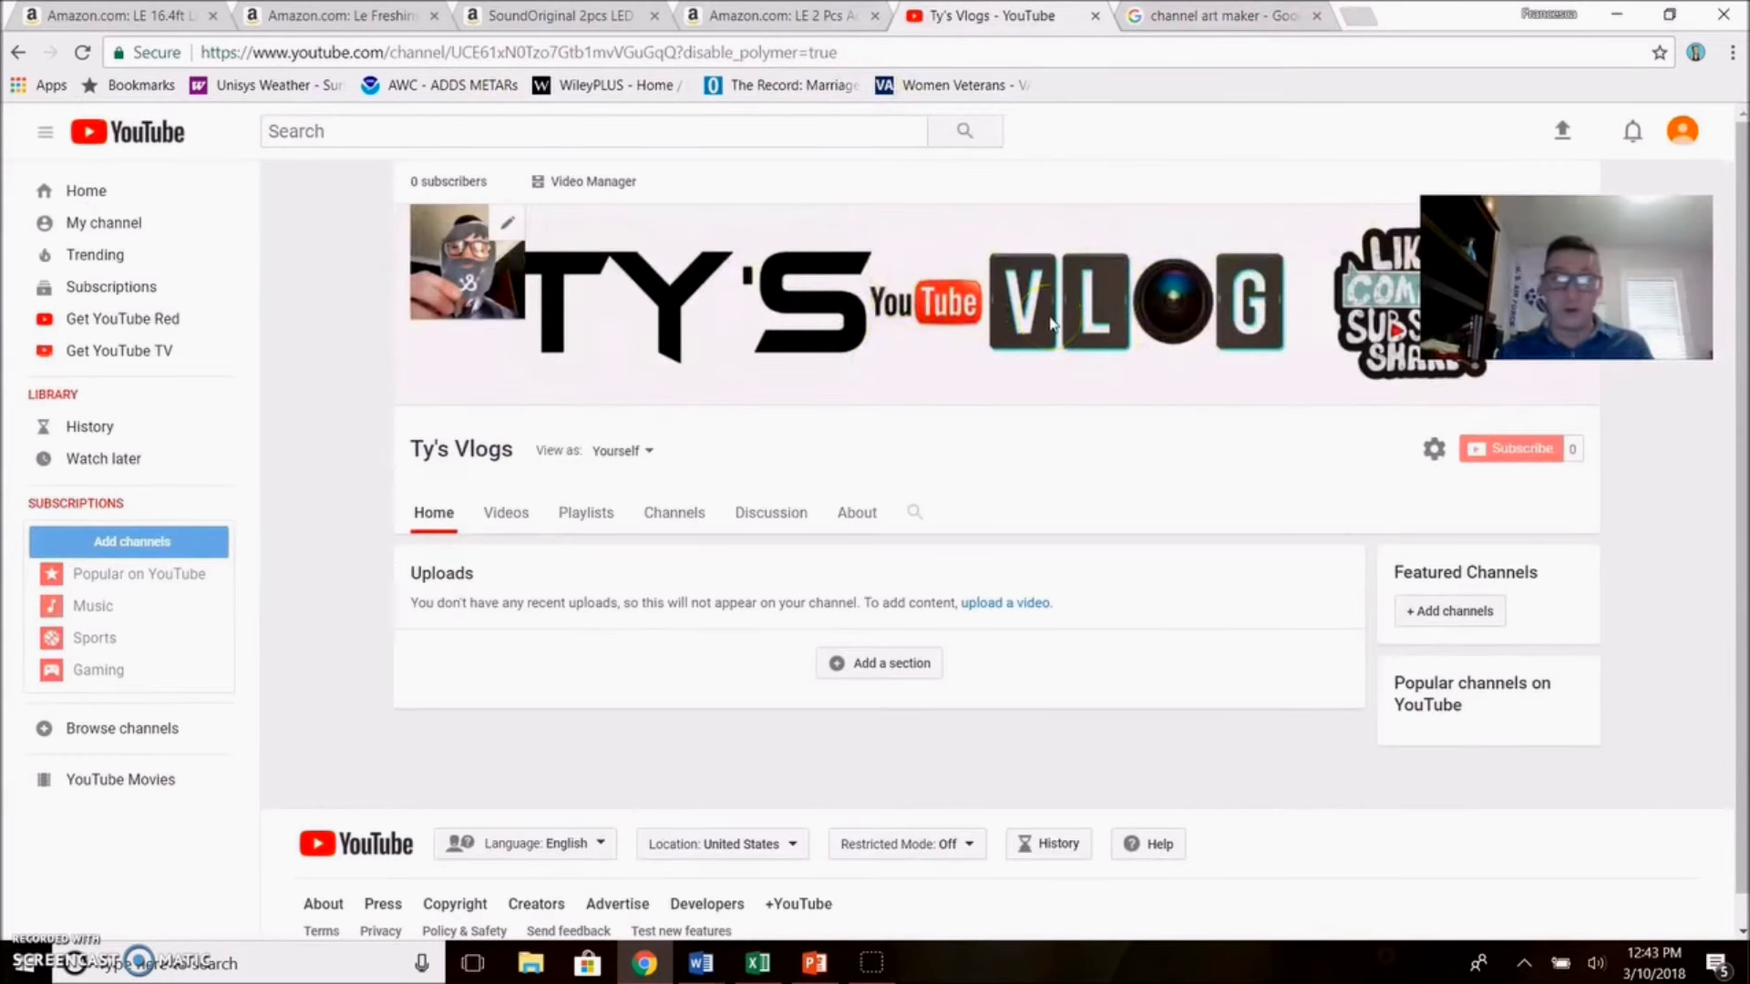
{"action": "left_click", "coordinate": [1260, 10]}
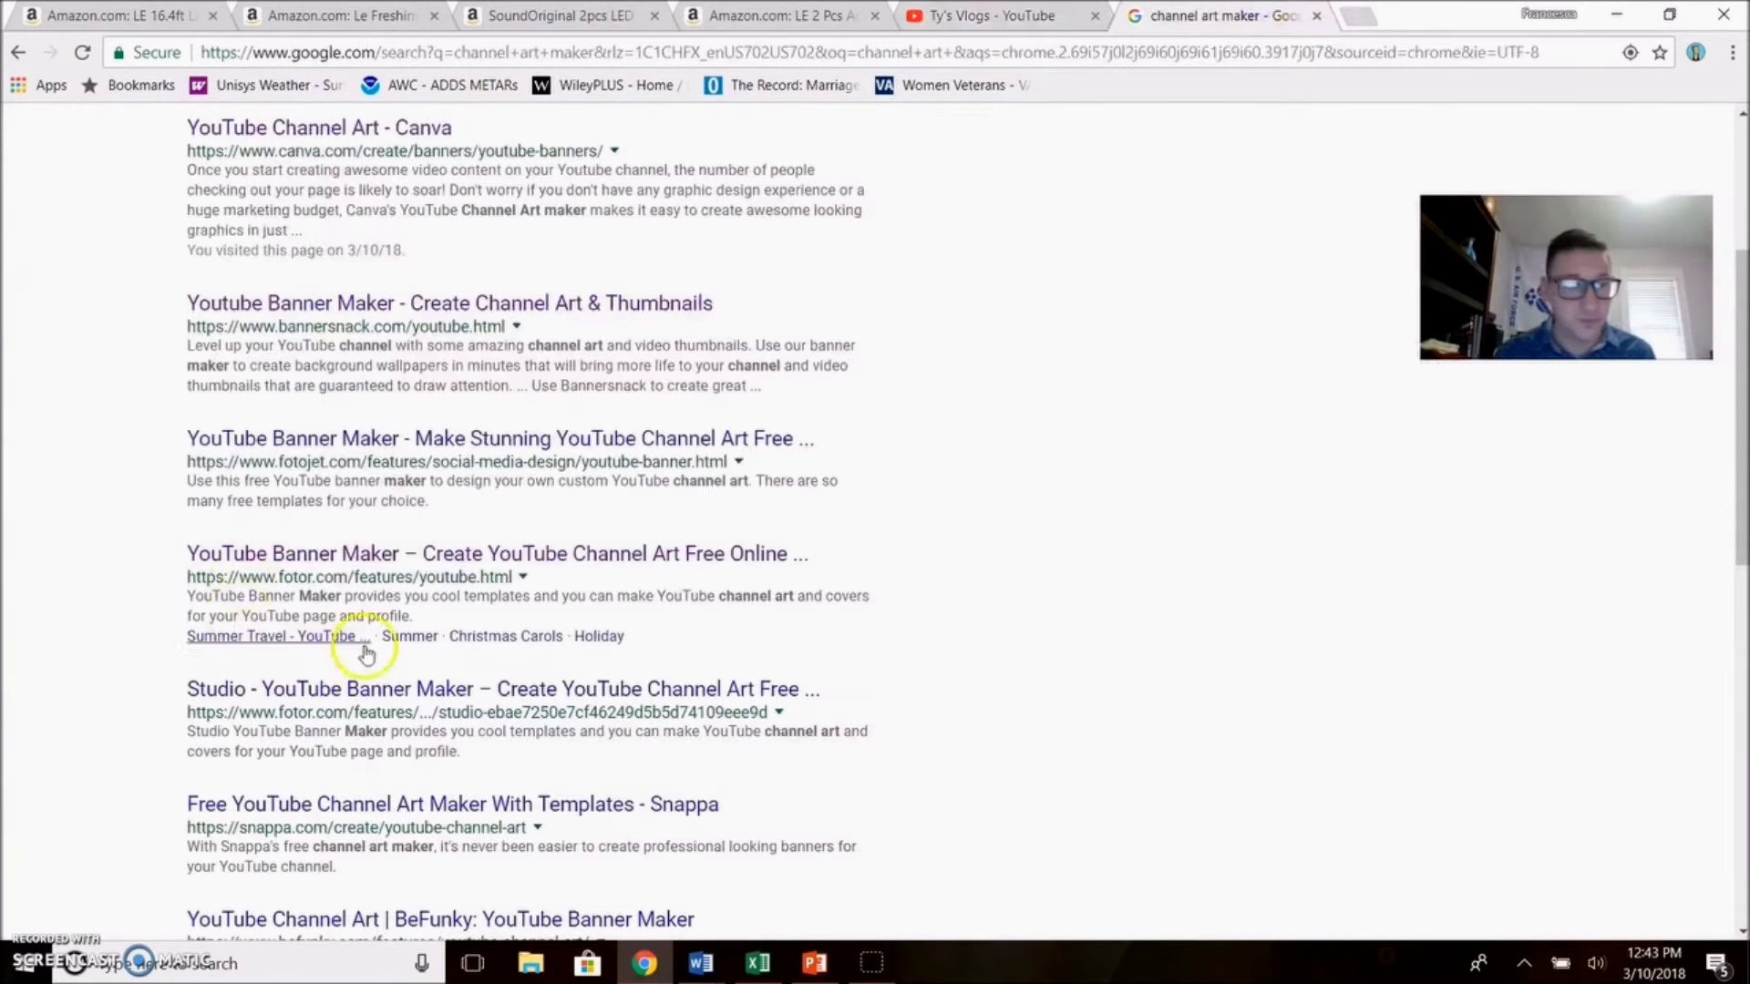
Step: Start a blank 2560×1440px YouTube channel art design in Fotor's YouTube Banner Maker
{"action": "left_click", "coordinate": [438, 558]}
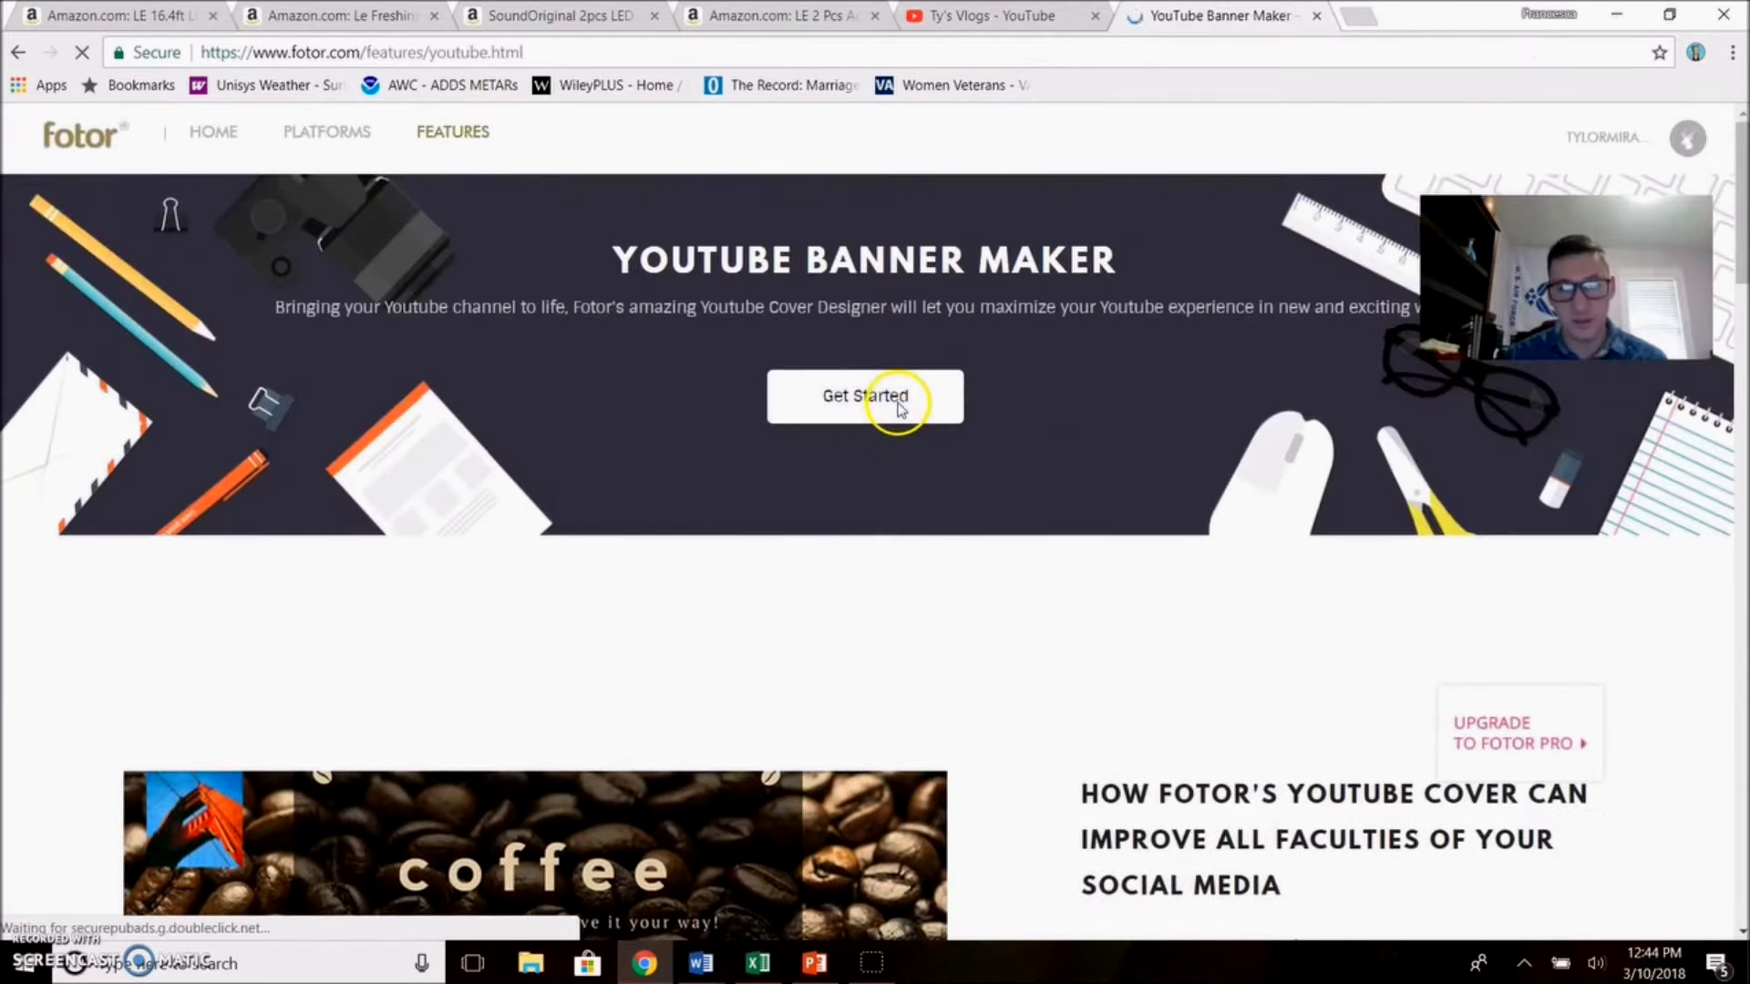
{"action": "left_click", "coordinate": [896, 404]}
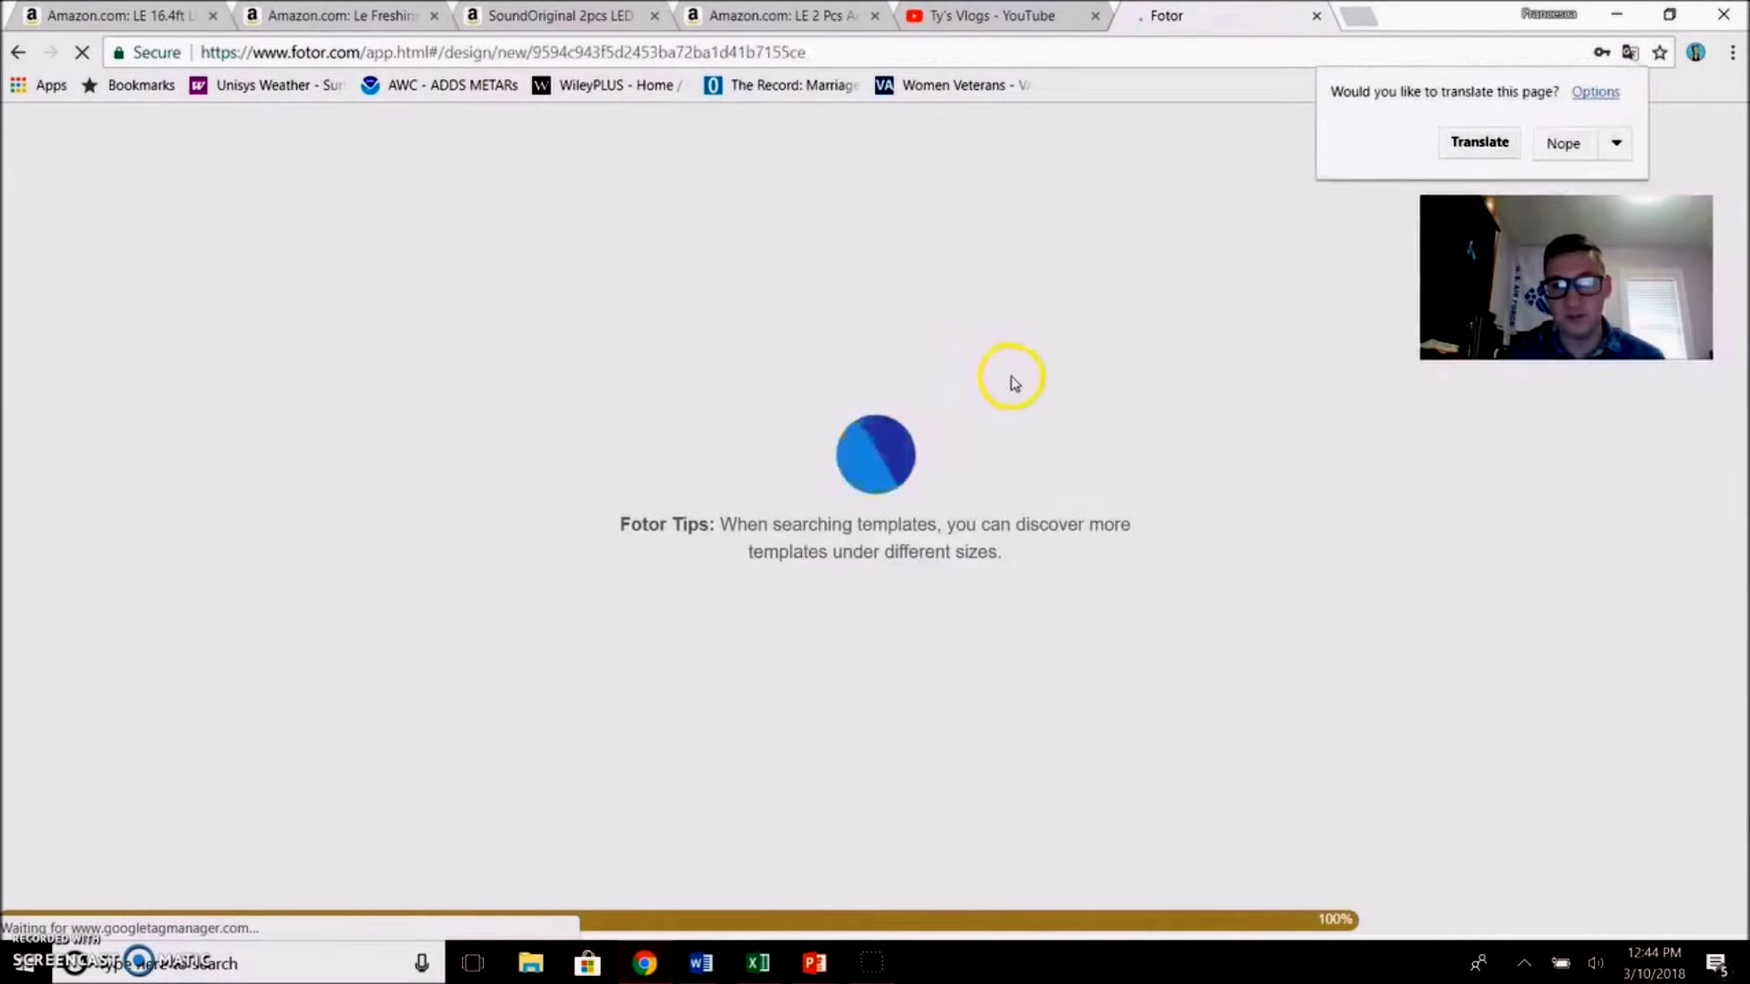
{"action": "left_click", "coordinate": [1586, 144]}
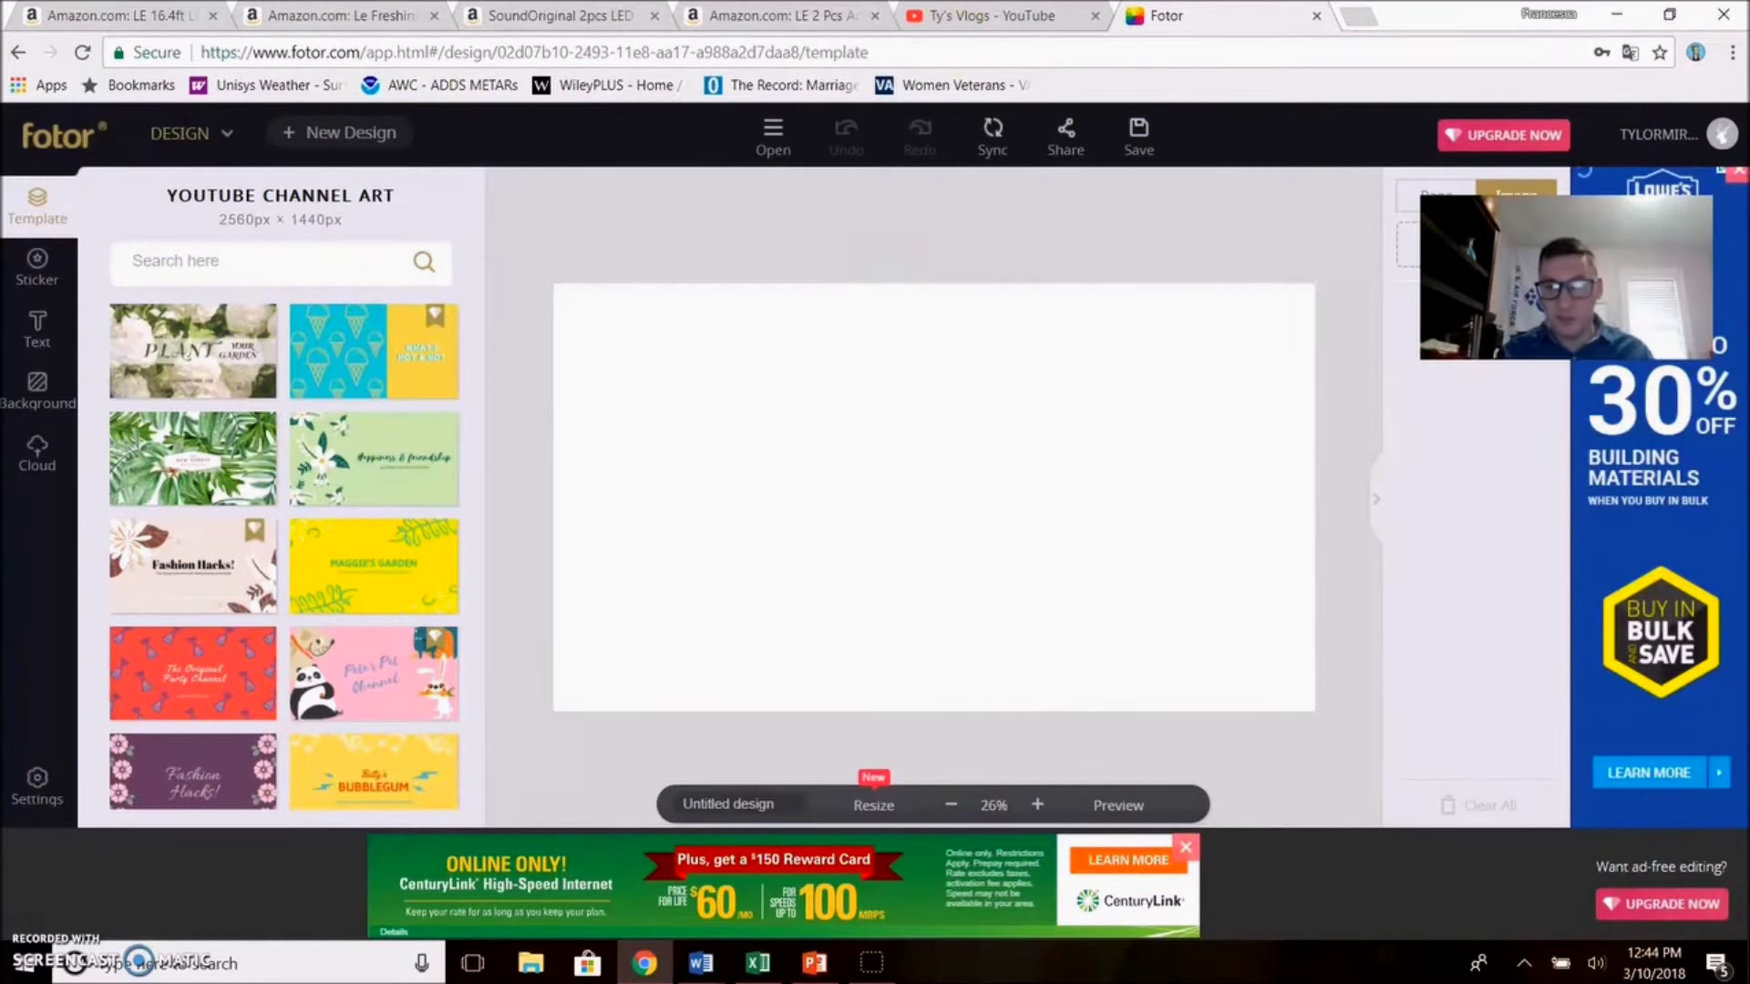
{"action": "left_click", "coordinate": [993, 15]}
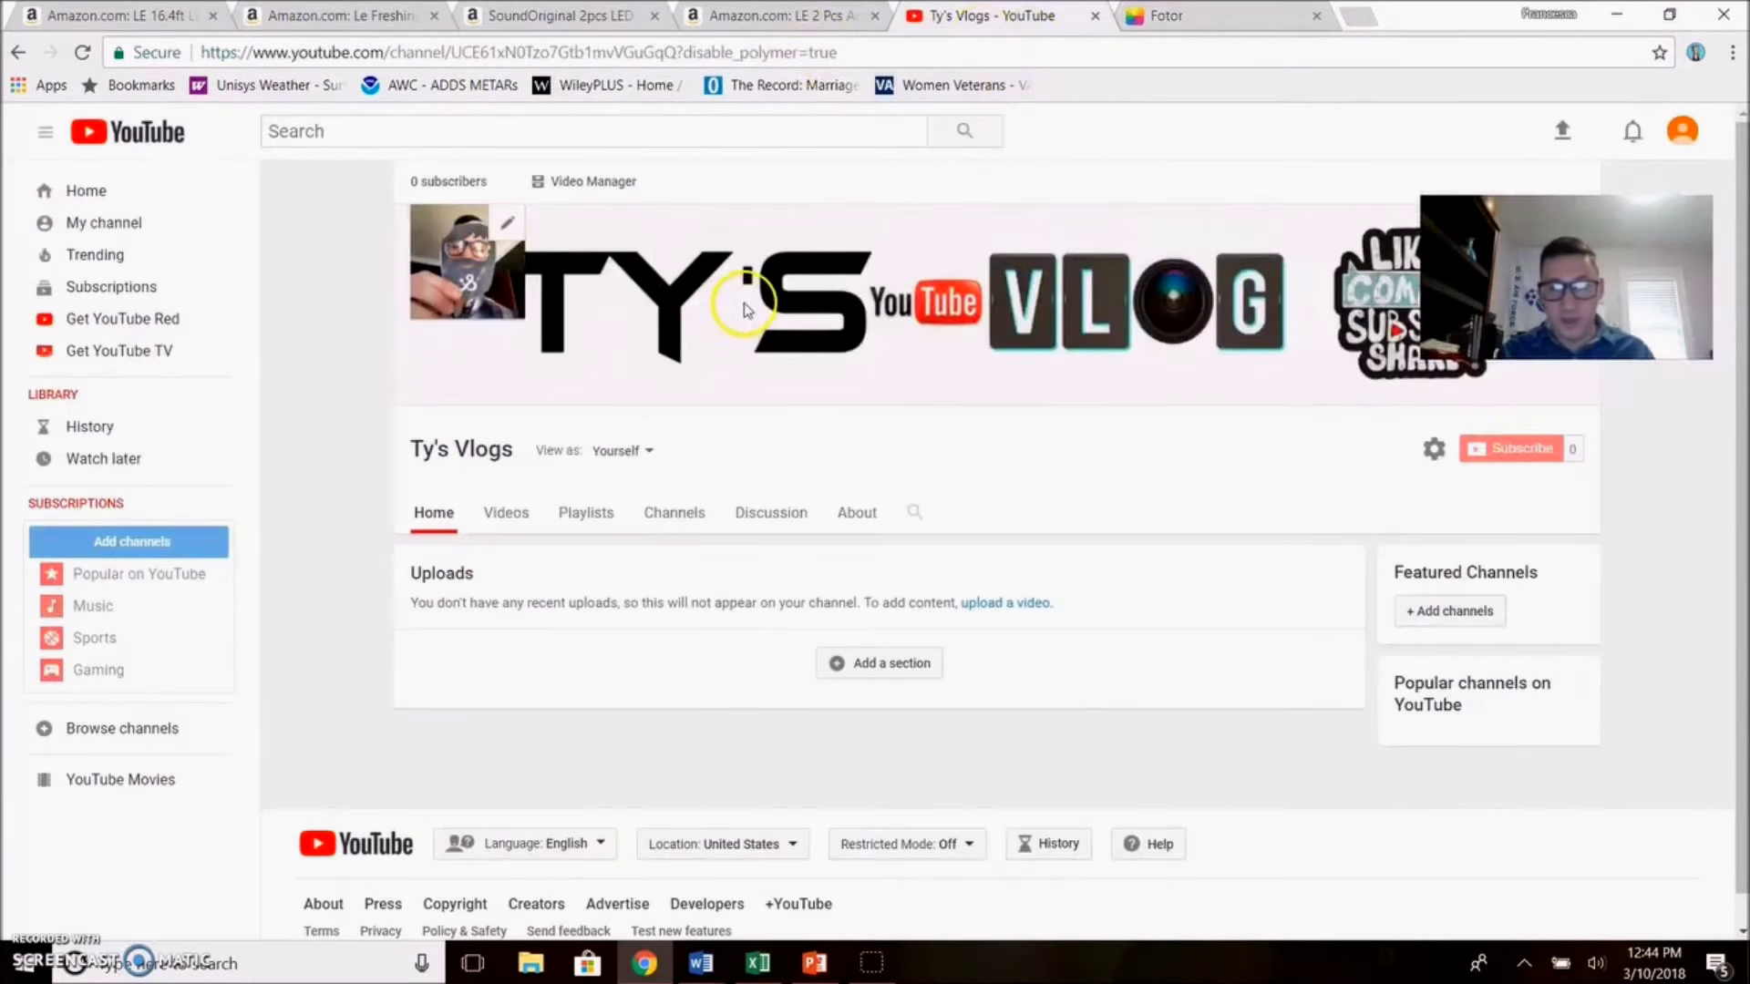
Step: Search 'free fonts' in a new tab and open FontSpace's Most Popular Free Fonts page
{"action": "left_click", "coordinate": [1359, 17]}
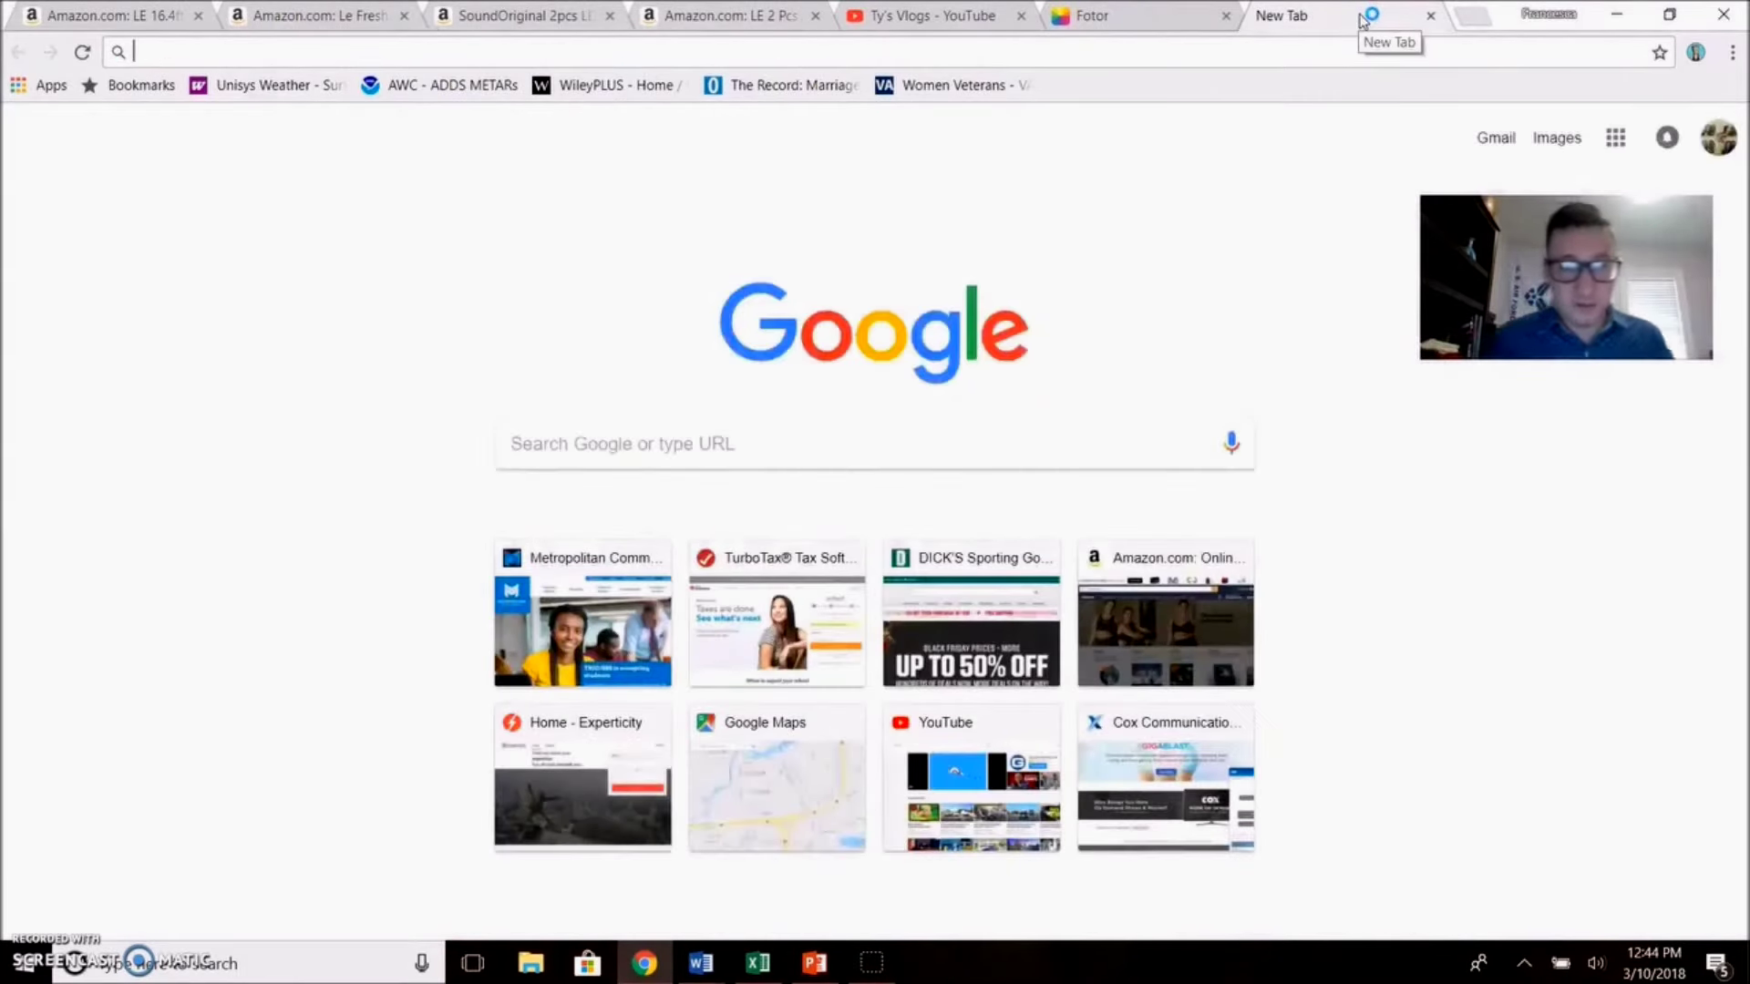
{"action": "type", "text": "free"}
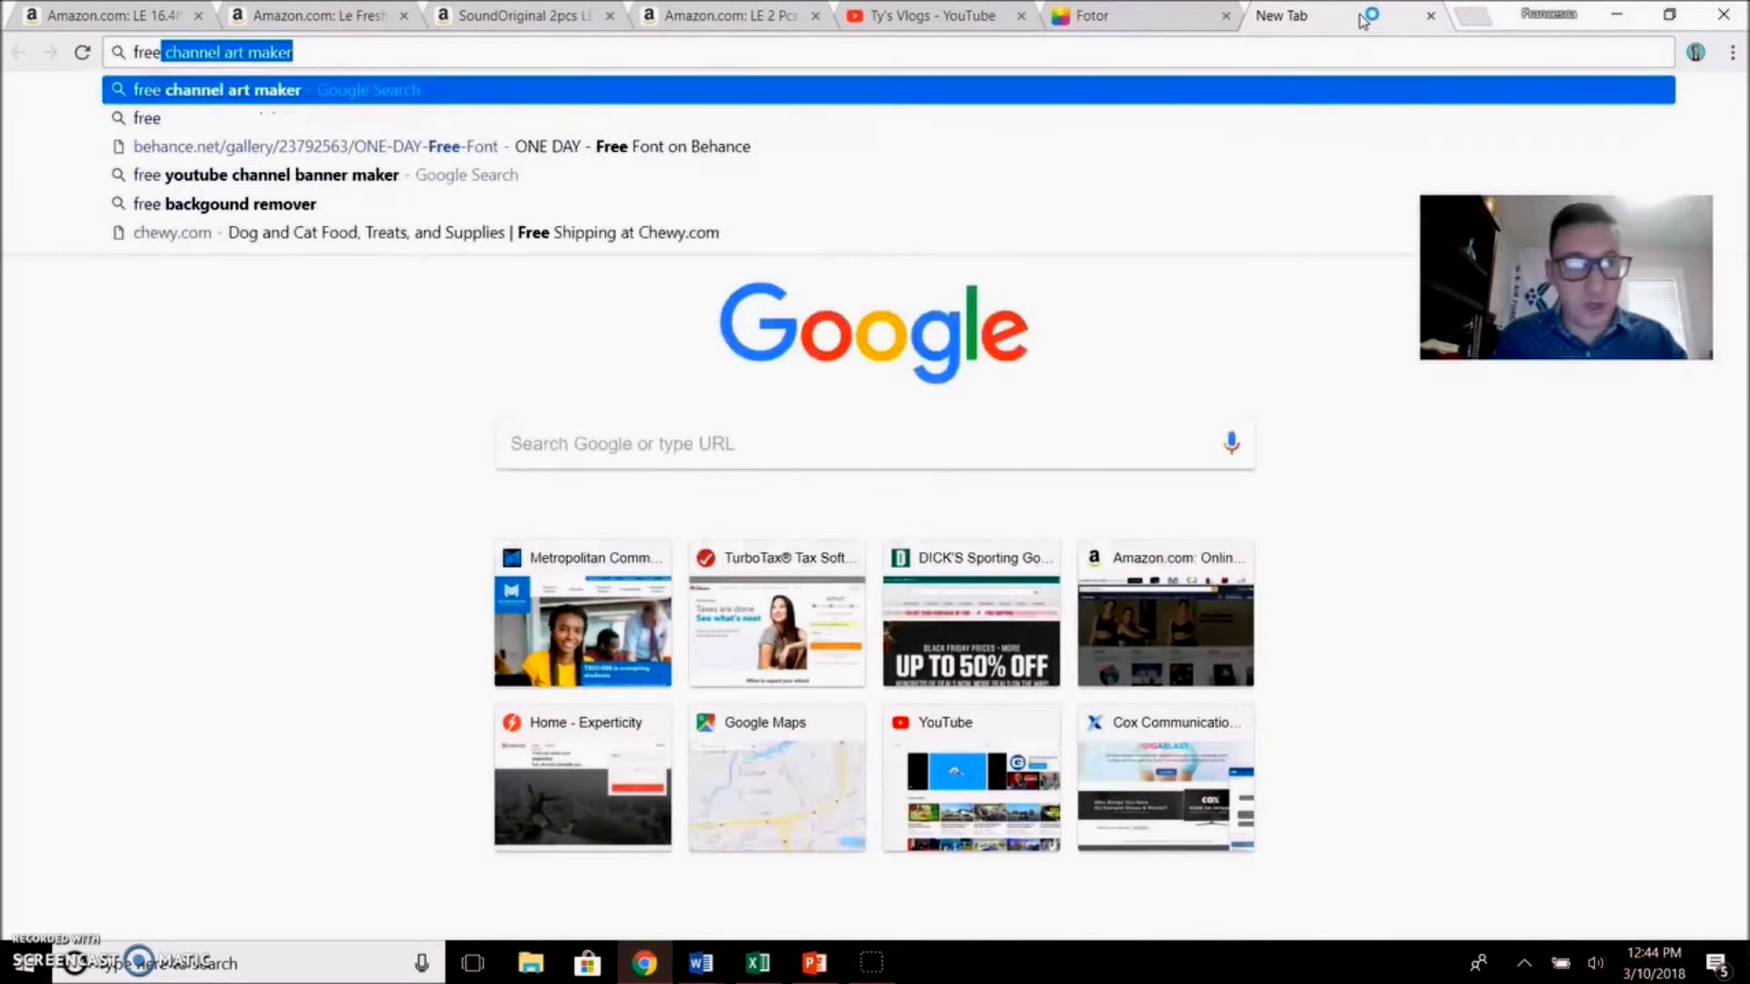
{"action": "type", "text": " fonts"}
{"action": "key", "text": "Return"}
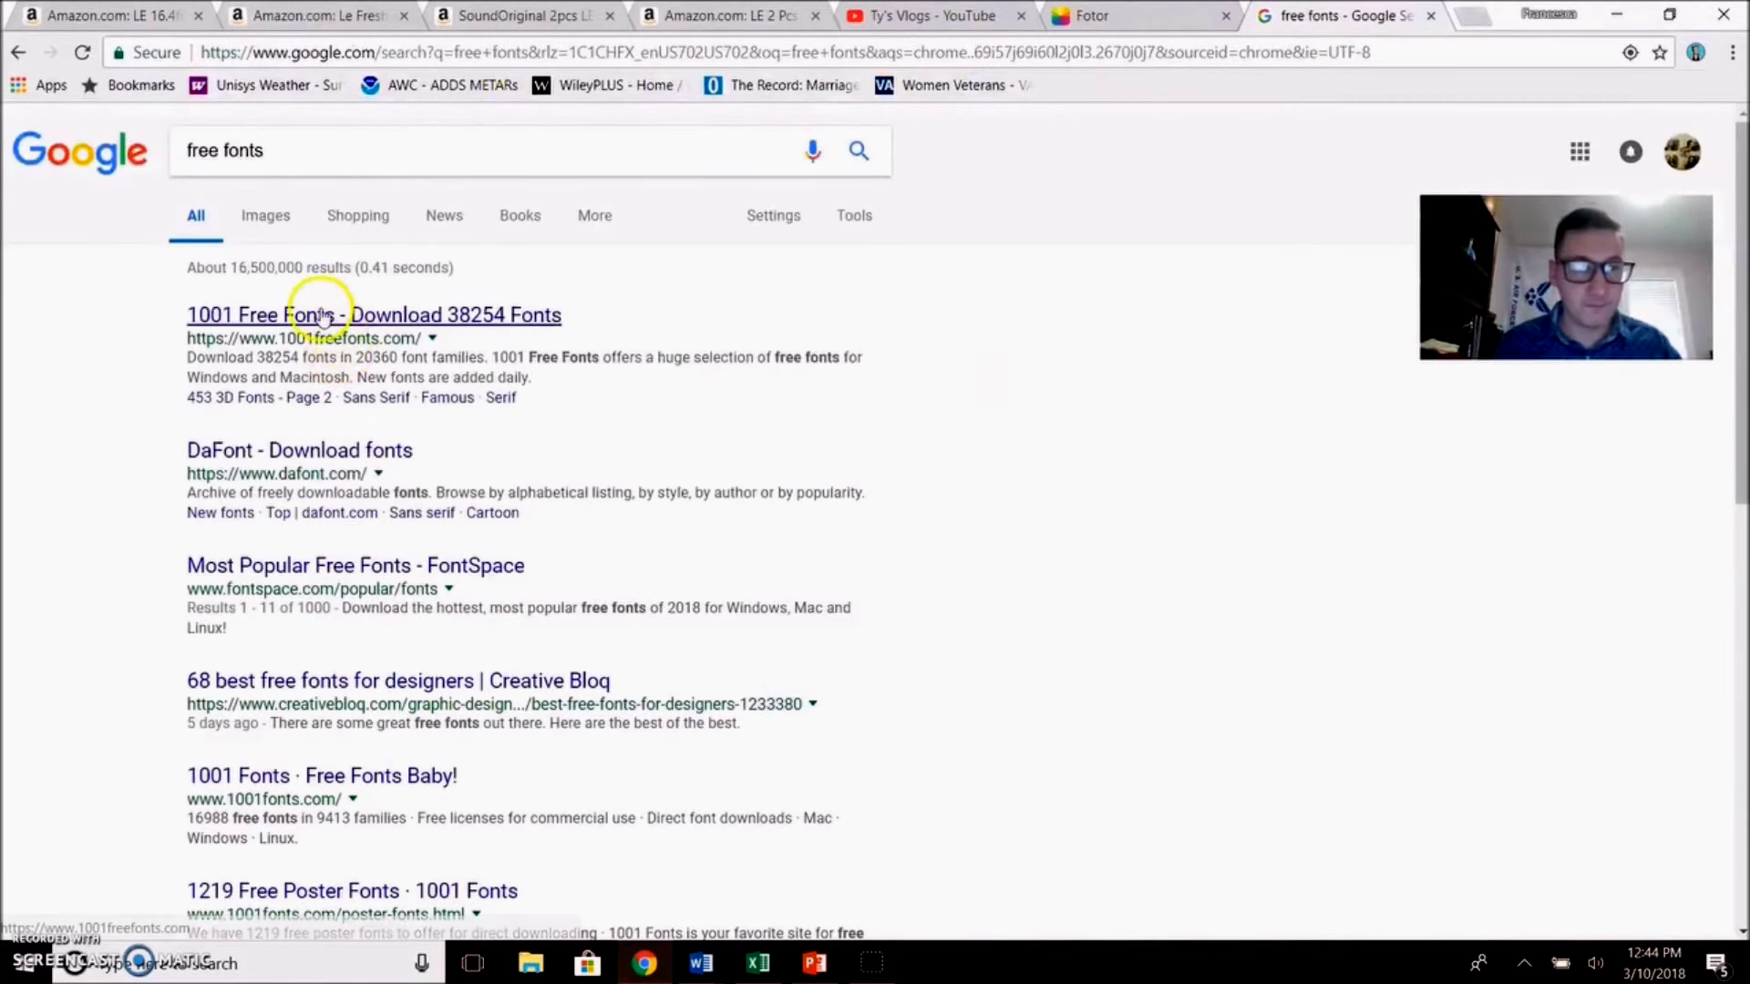
{"action": "scroll", "coordinate": [506, 547], "scroll_direction": "down", "scroll_amount": 1}
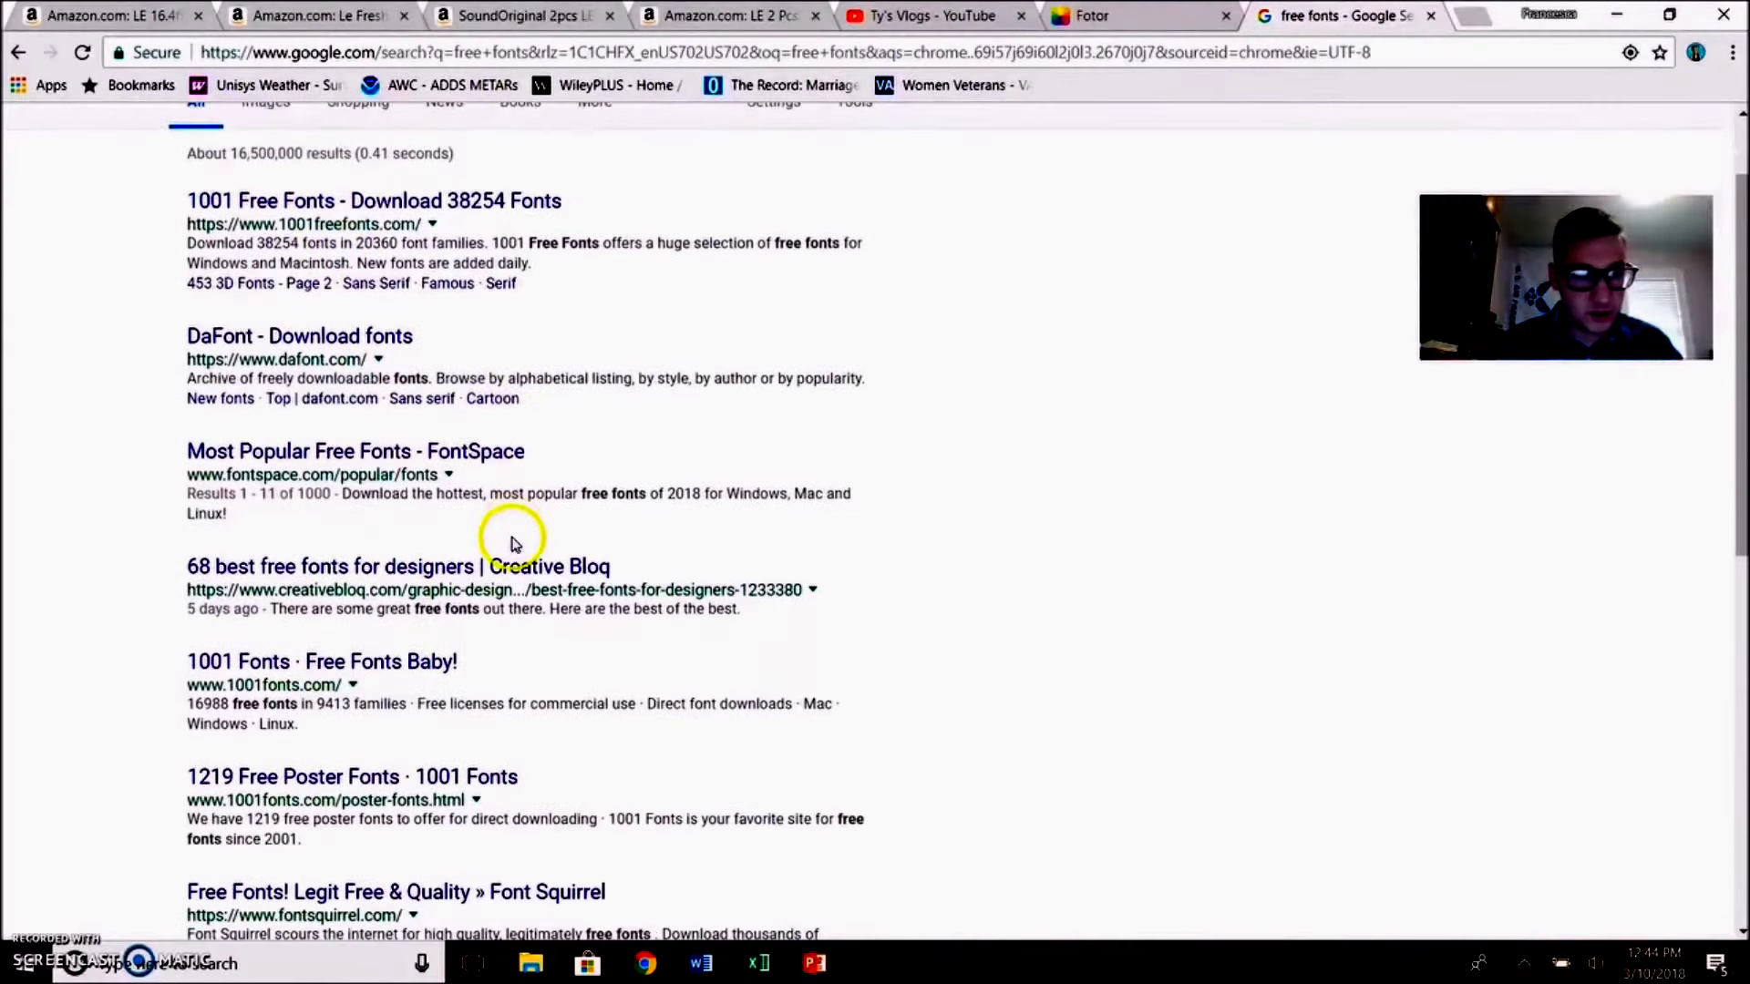
{"action": "left_click", "coordinate": [369, 449]}
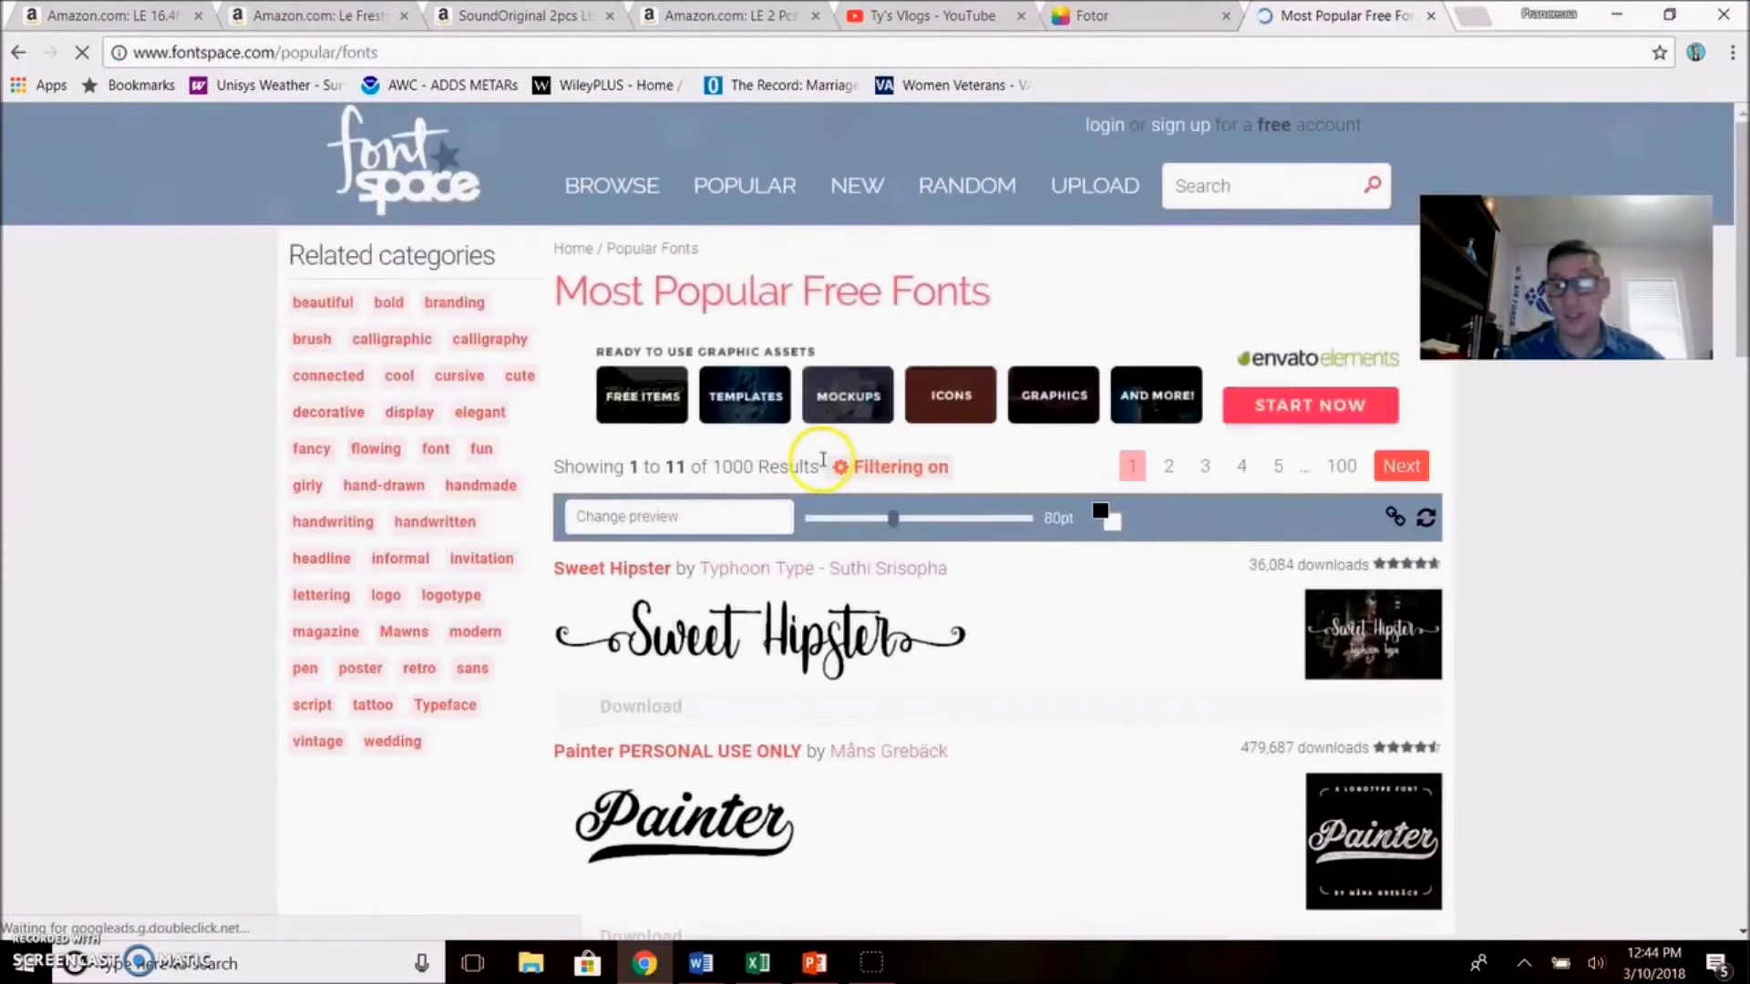
Step: Download the Painter font from FontSpace and open its zip file in File Explorer
{"action": "scroll", "coordinate": [820, 456], "scroll_direction": "down", "scroll_amount": 1}
{"action": "scroll", "coordinate": [823, 456], "scroll_direction": "down", "scroll_amount": 3}
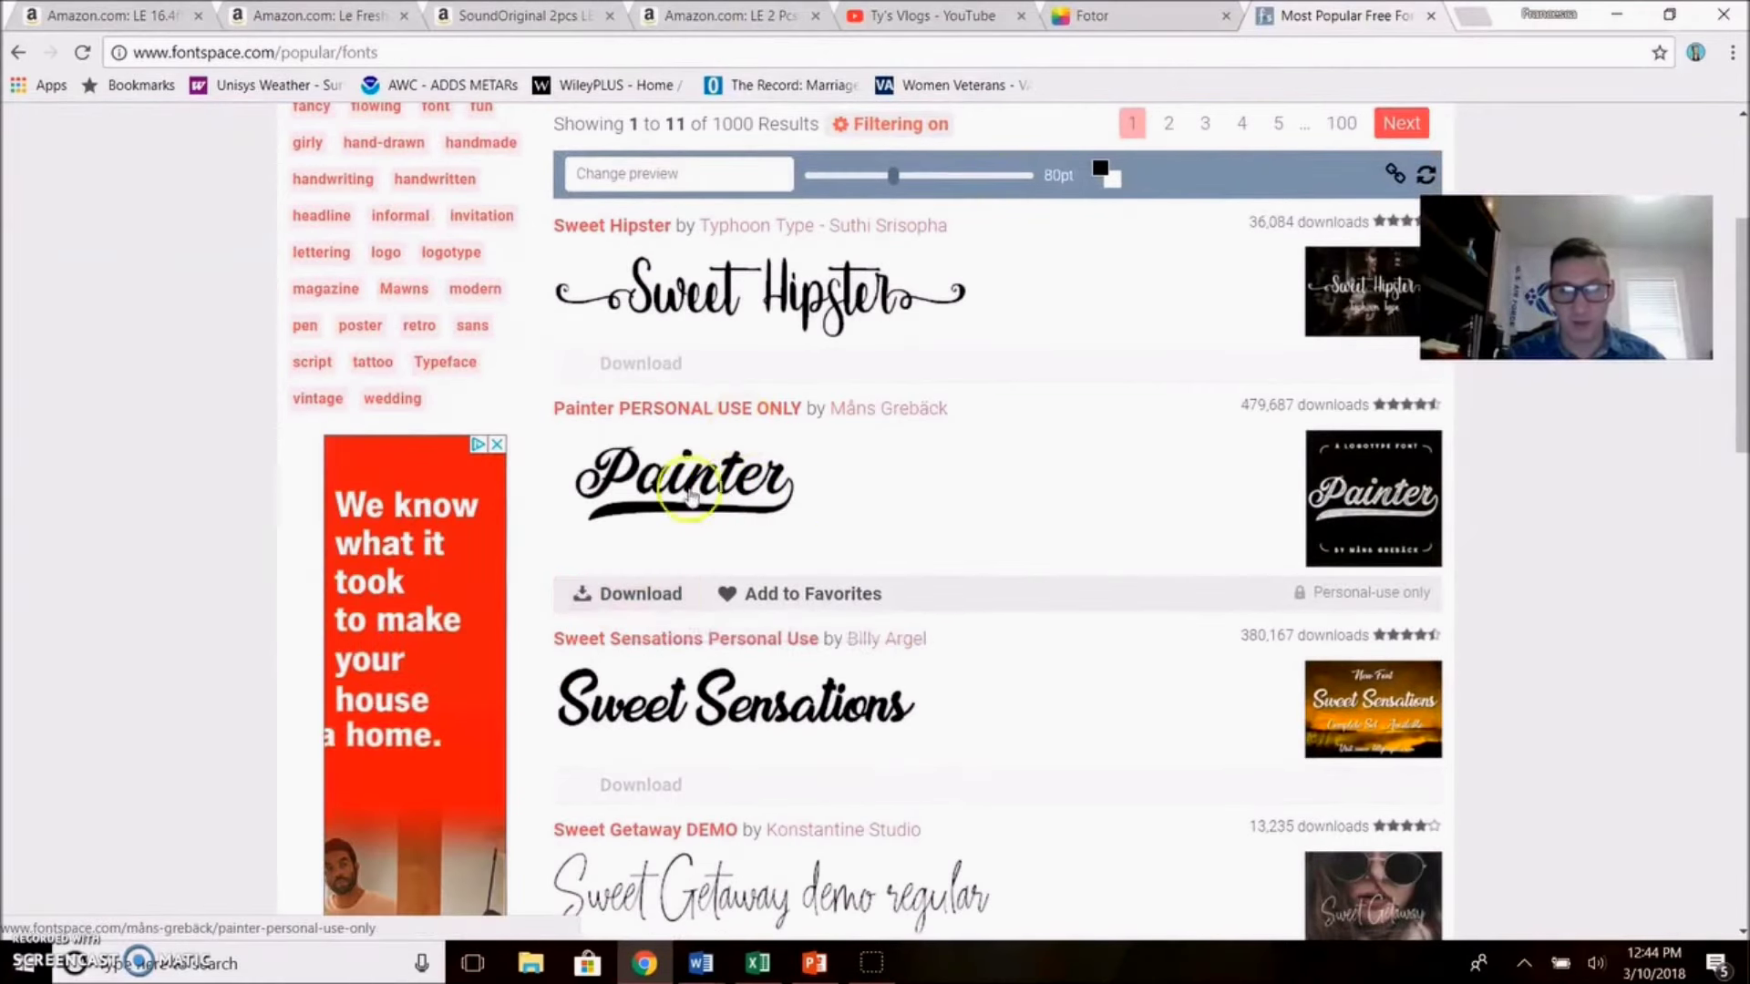
{"action": "left_click", "coordinate": [638, 593]}
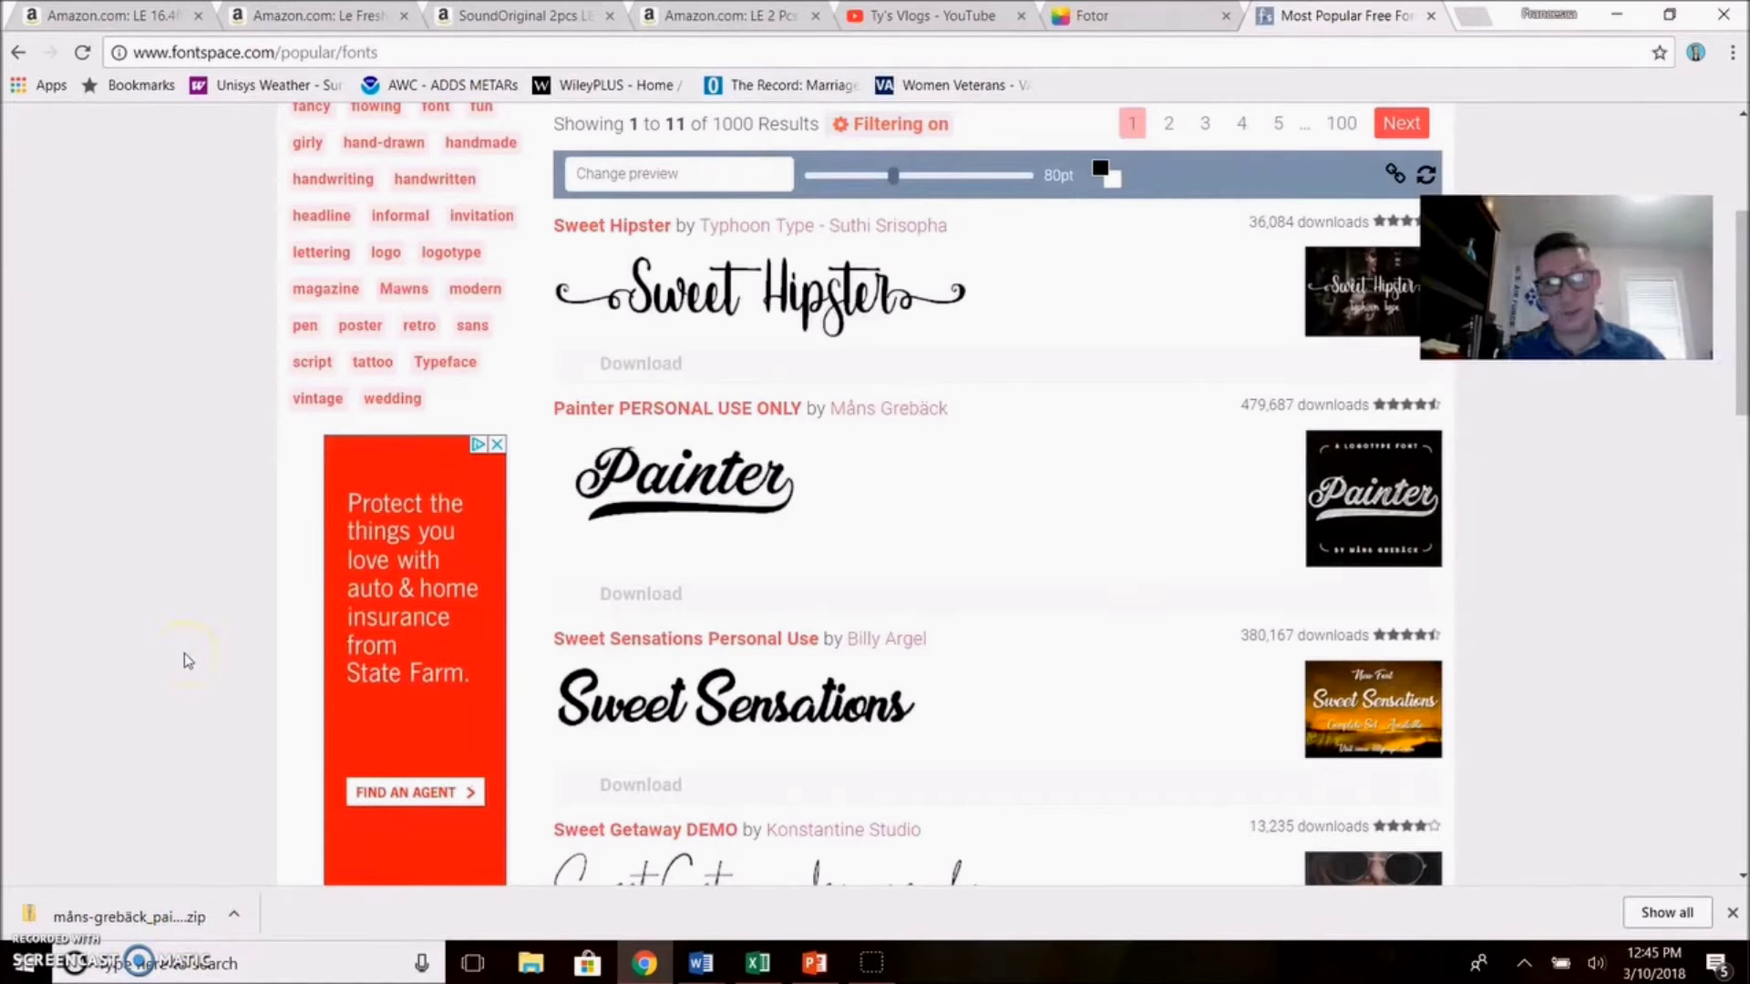
{"action": "left_click", "coordinate": [204, 902]}
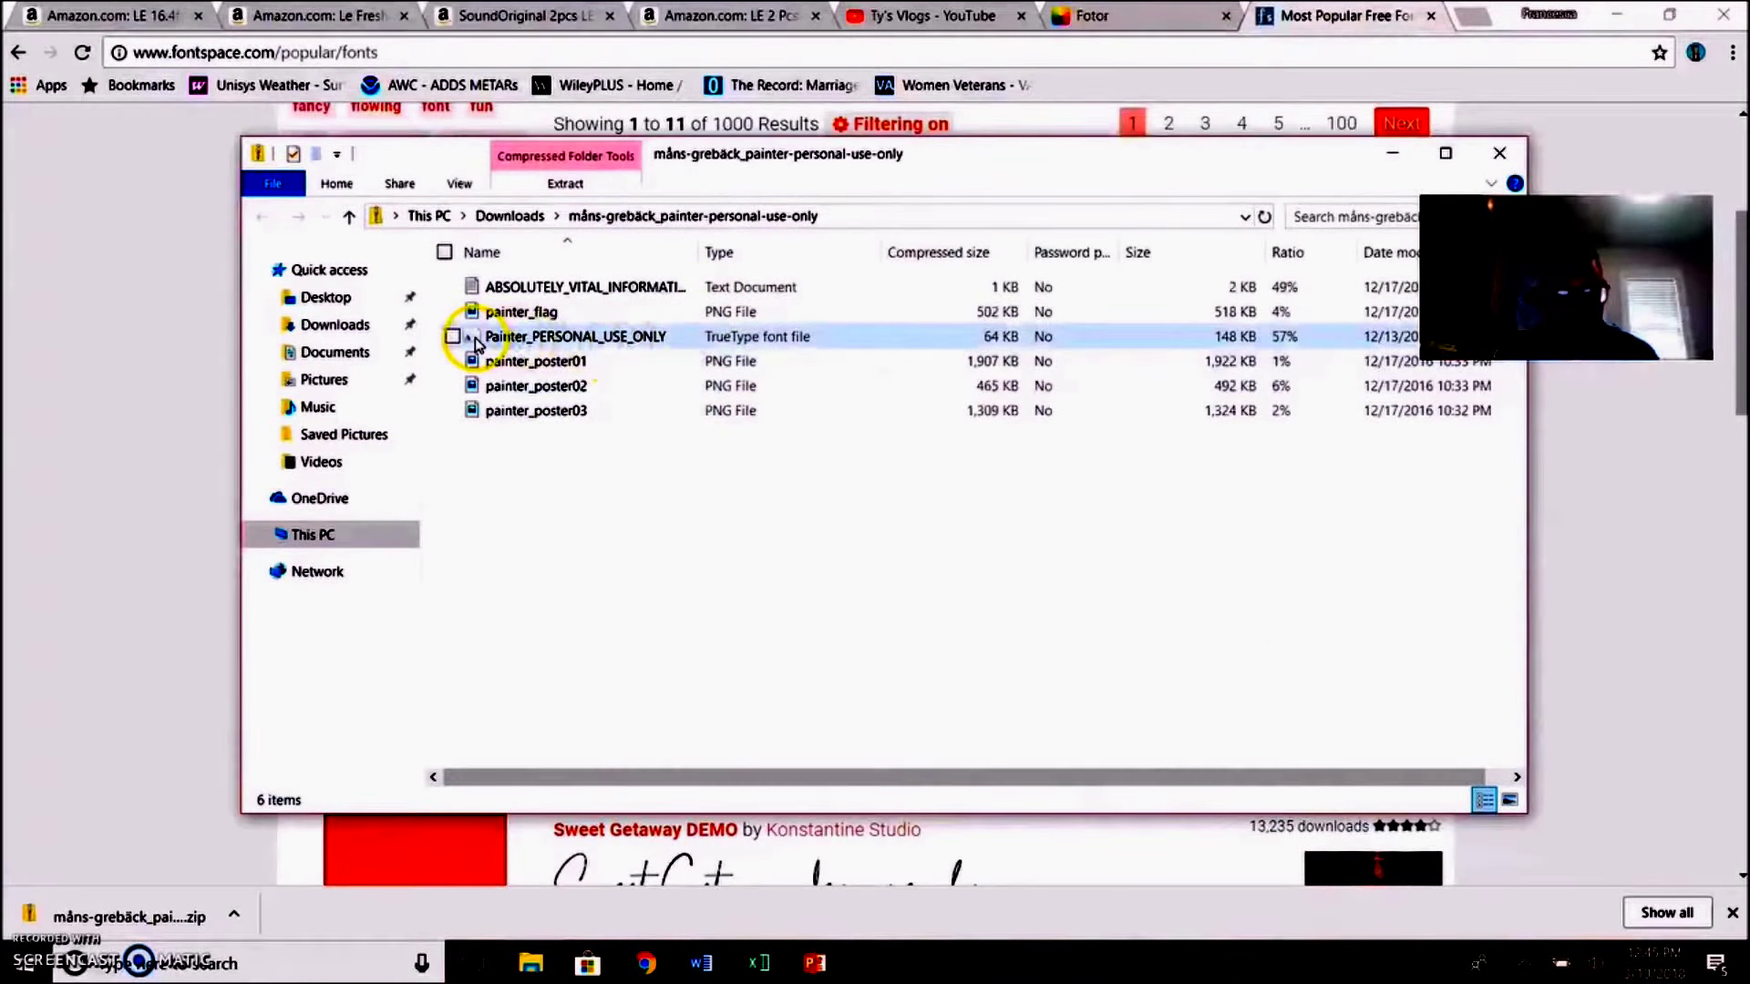
Step: Open Painter_PERSONAL_USE_ONLY.ttf from the zip folder in the font viewer
{"action": "key", "text": "ctrl+shift+4"}
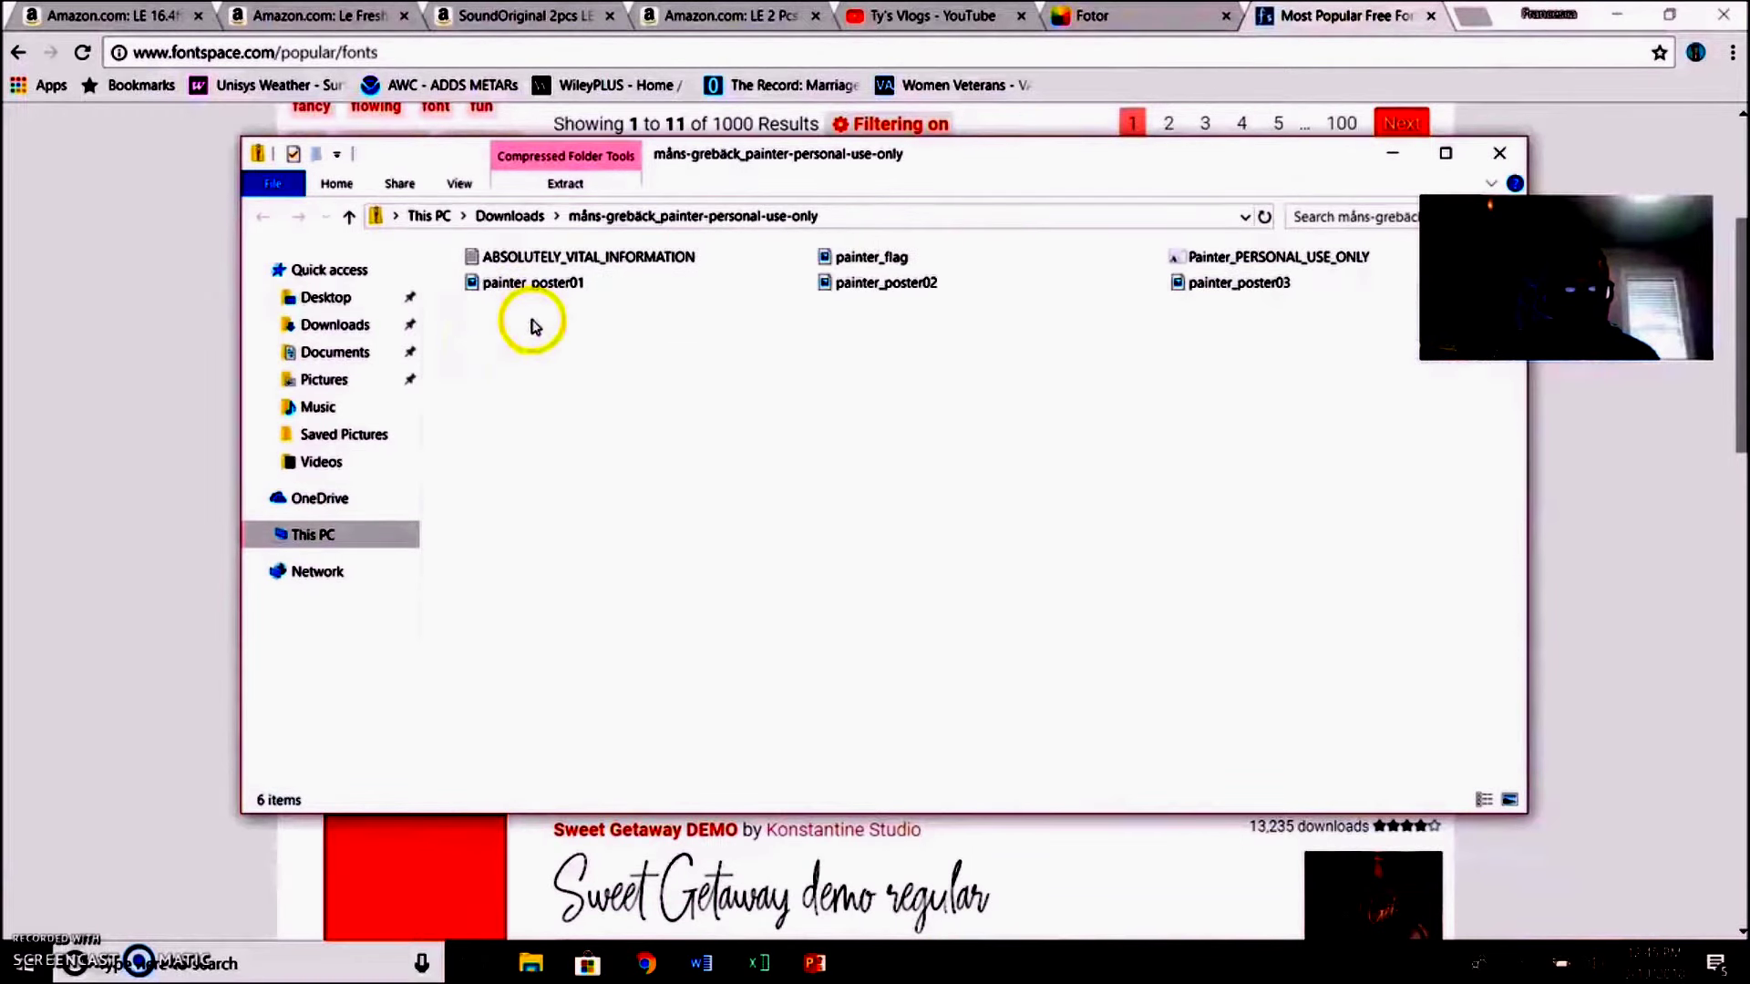
{"action": "key", "text": "ctrl+shift+6"}
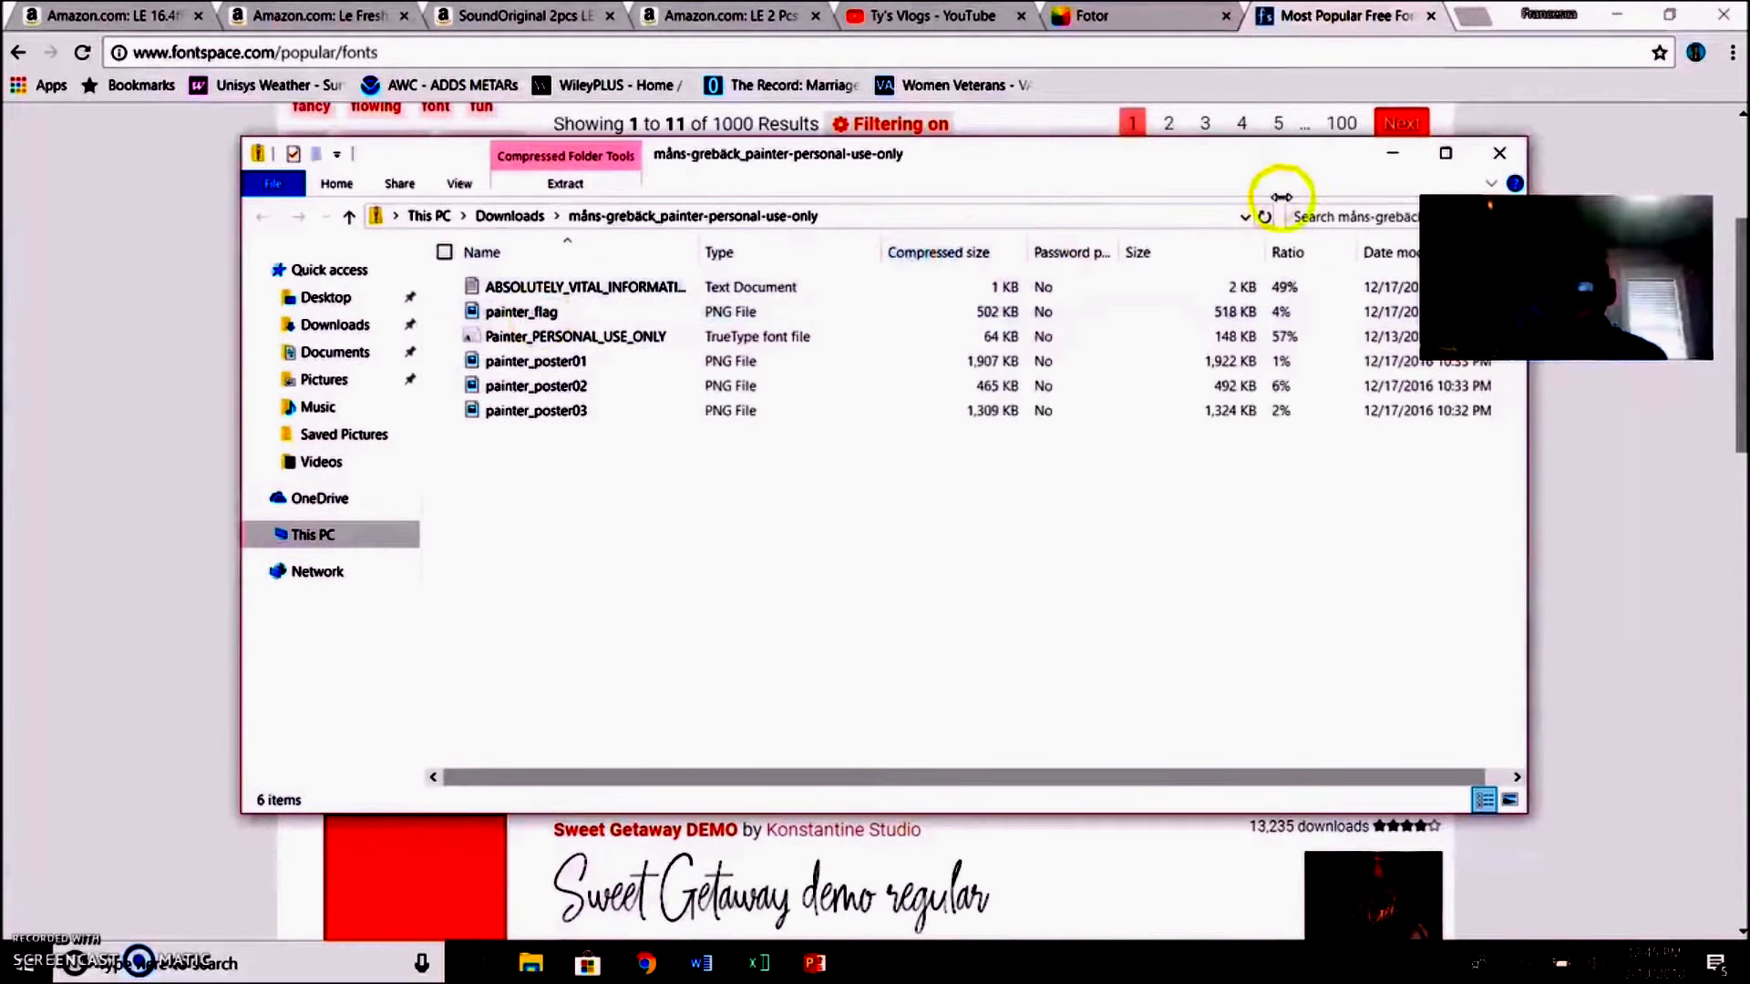
{"action": "left_click", "coordinate": [486, 343]}
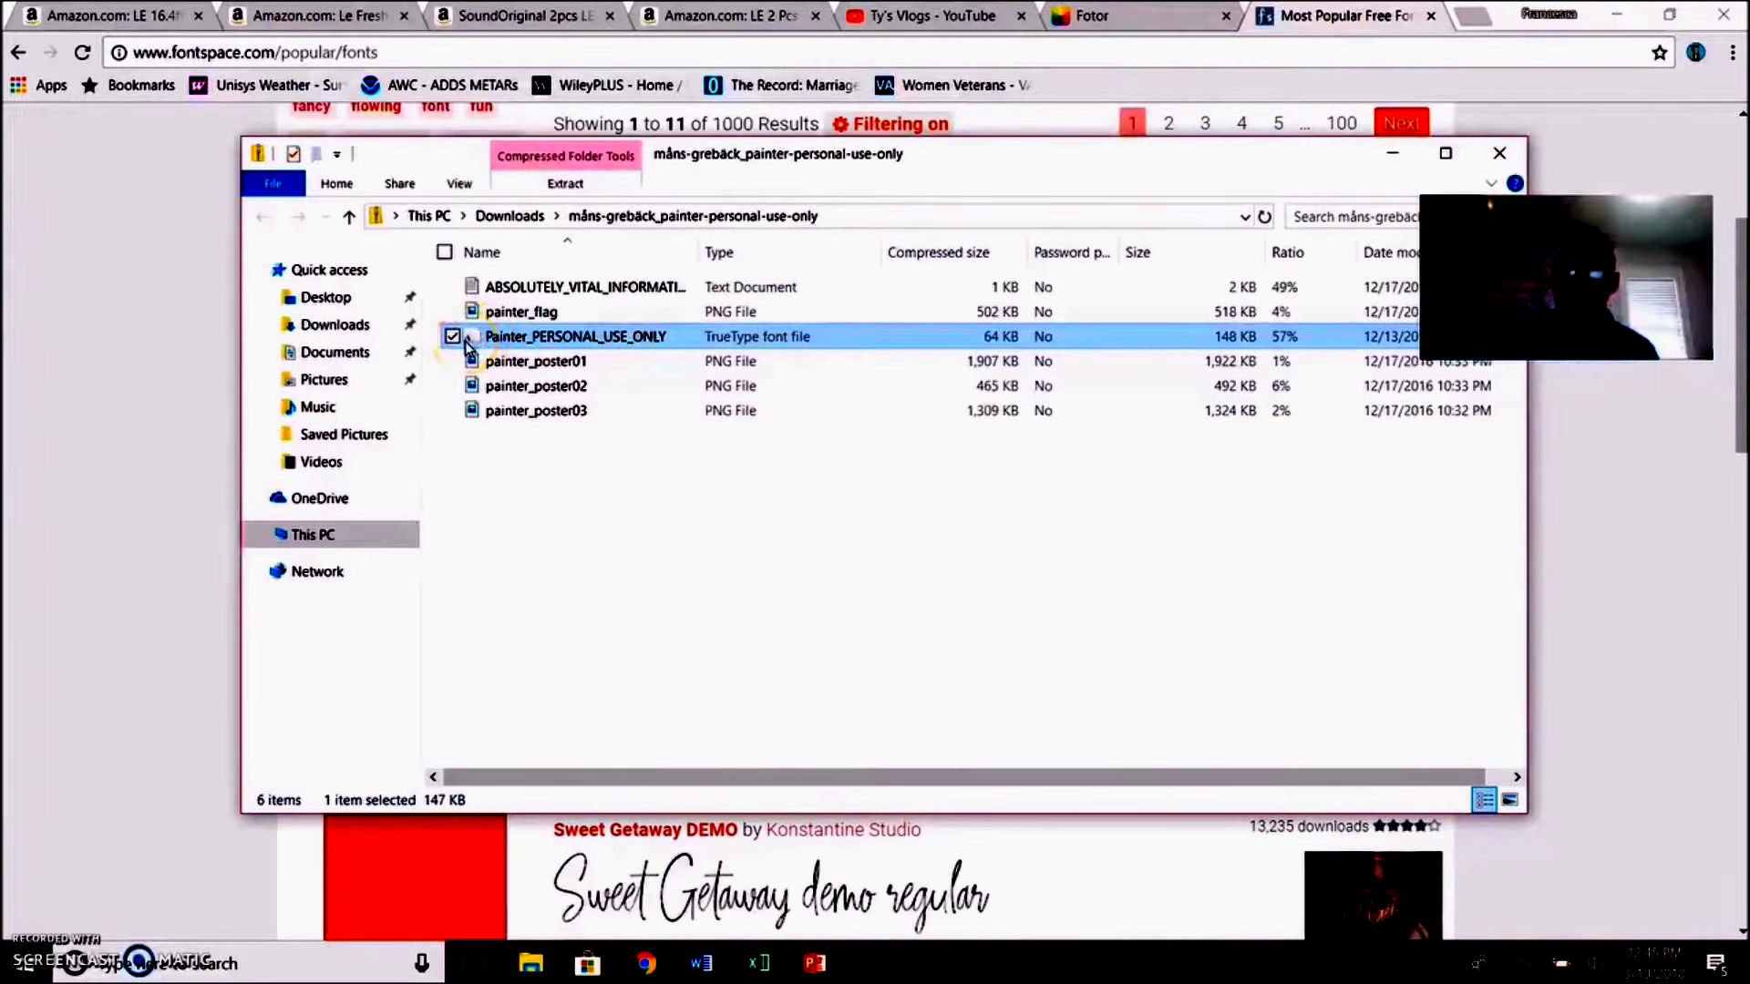
{"action": "left_click", "coordinate": [511, 339]}
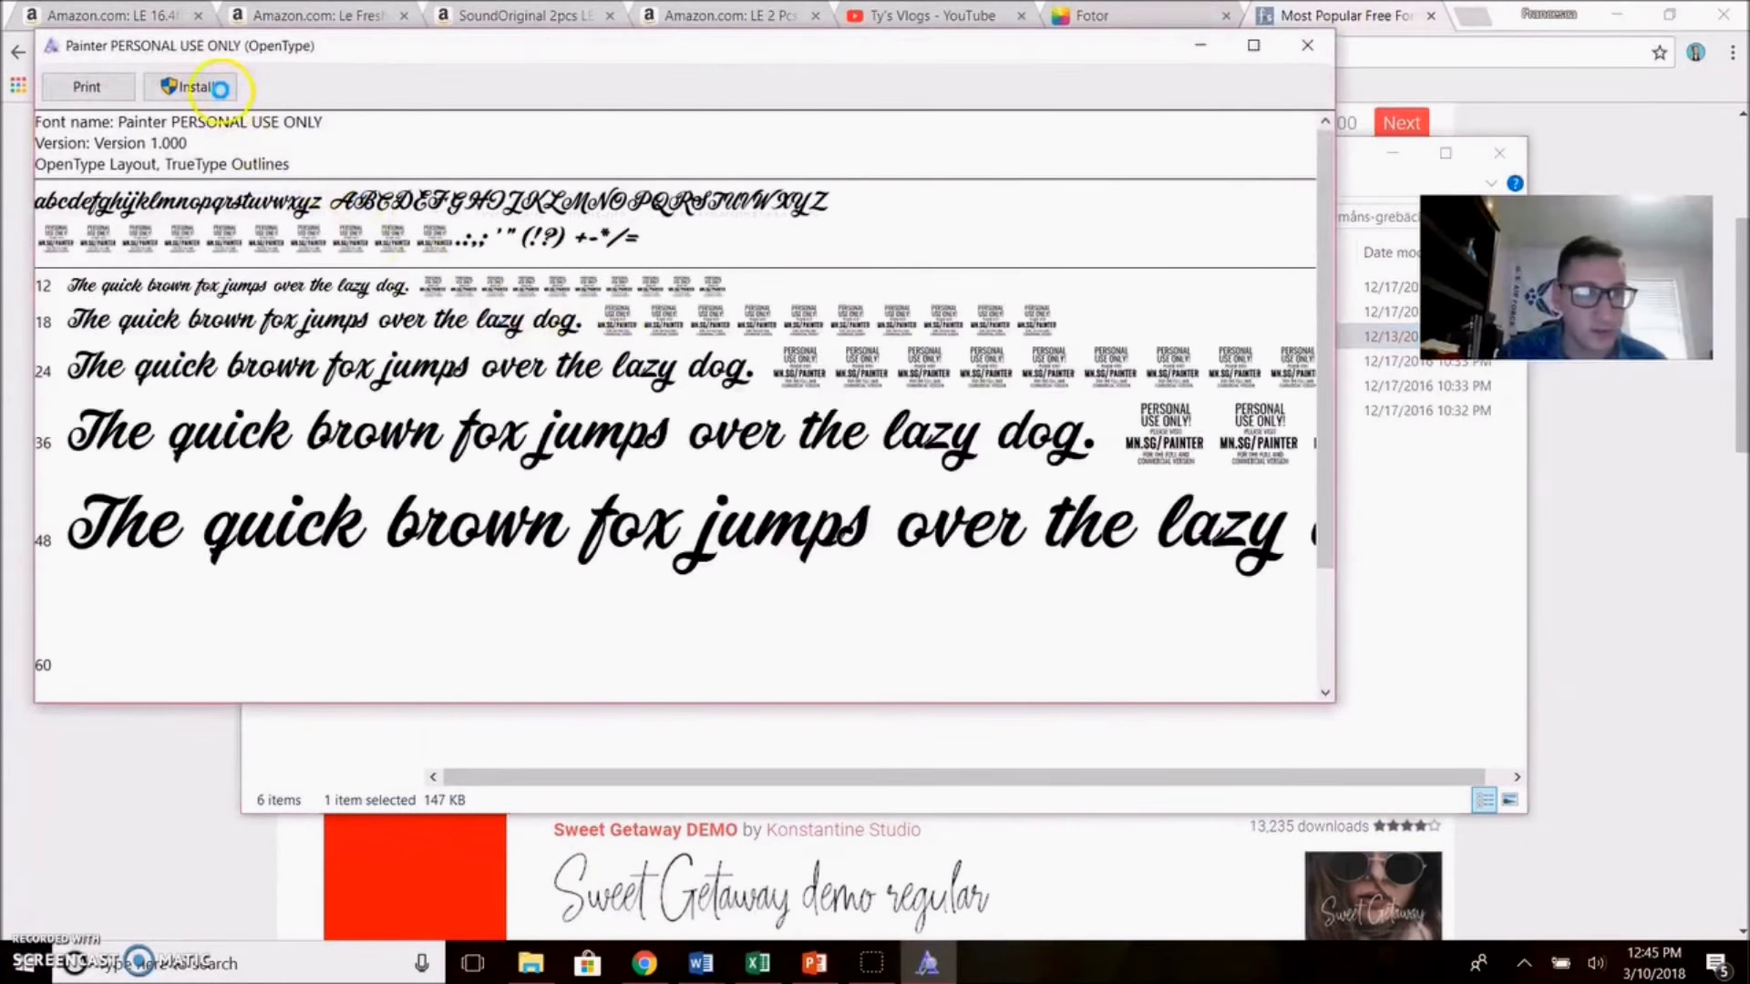
Step: Install the Painter font, close the viewer, and return to the vlog presentation
{"action": "left_click", "coordinate": [221, 91]}
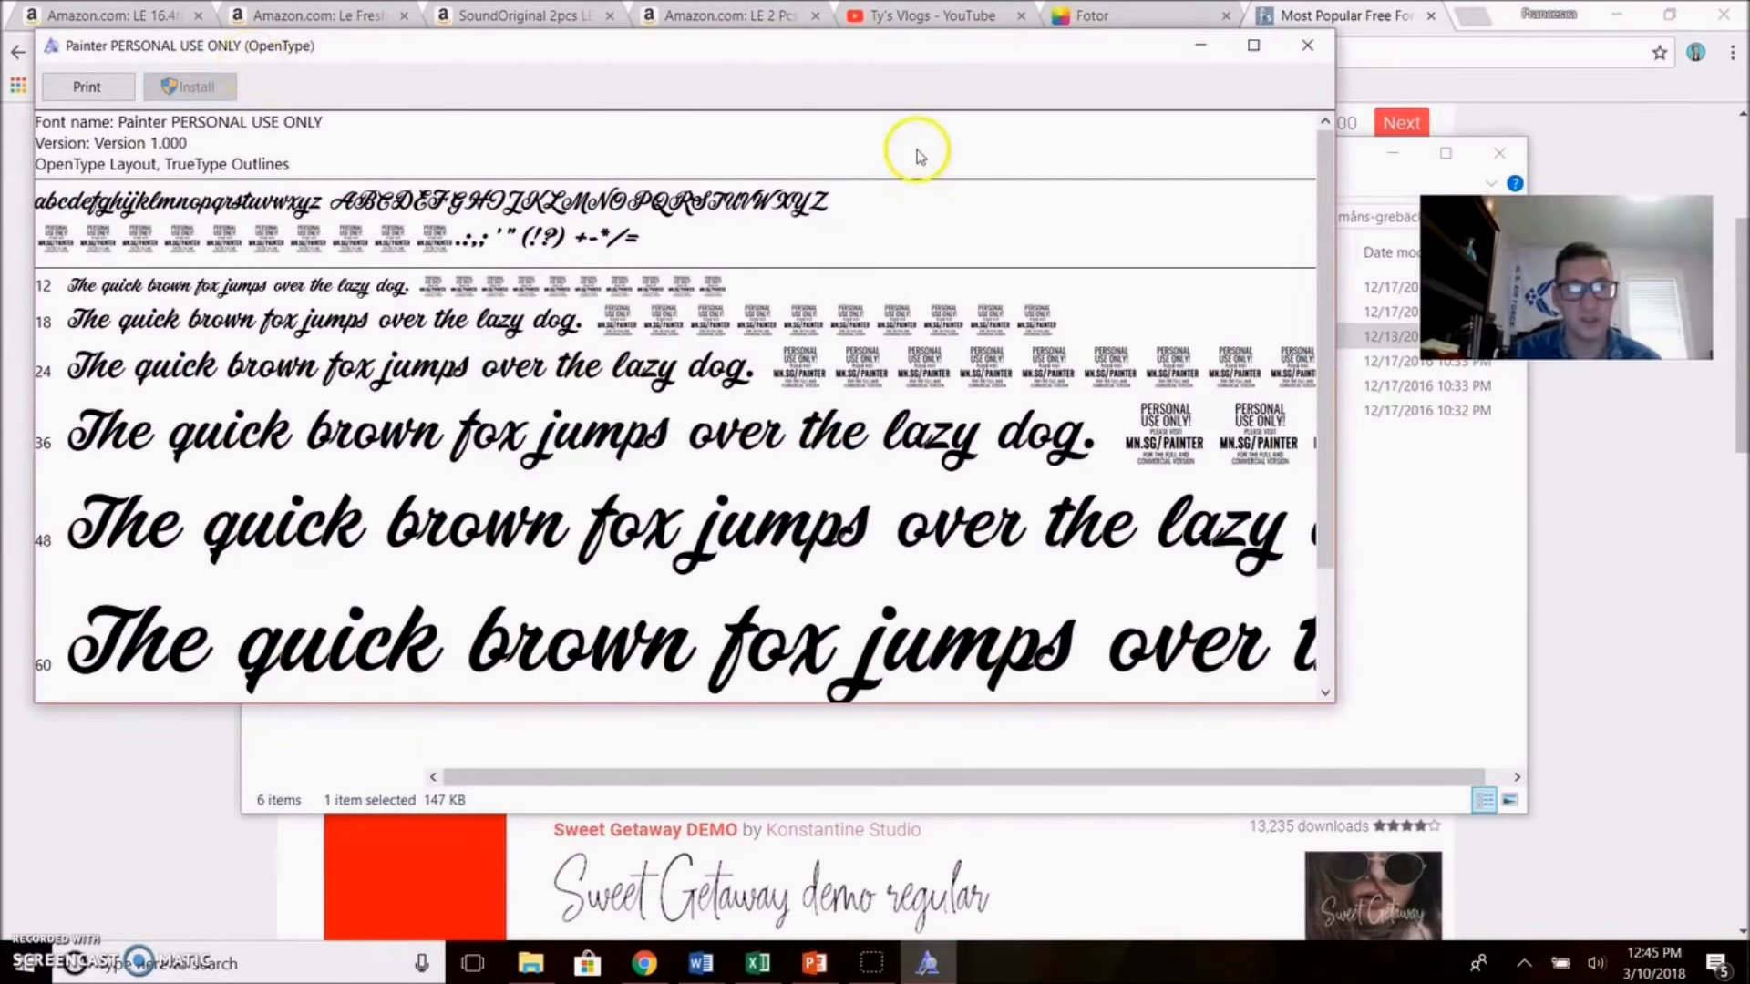
{"action": "left_click", "coordinate": [1307, 45]}
{"action": "left_click", "coordinate": [815, 963]}
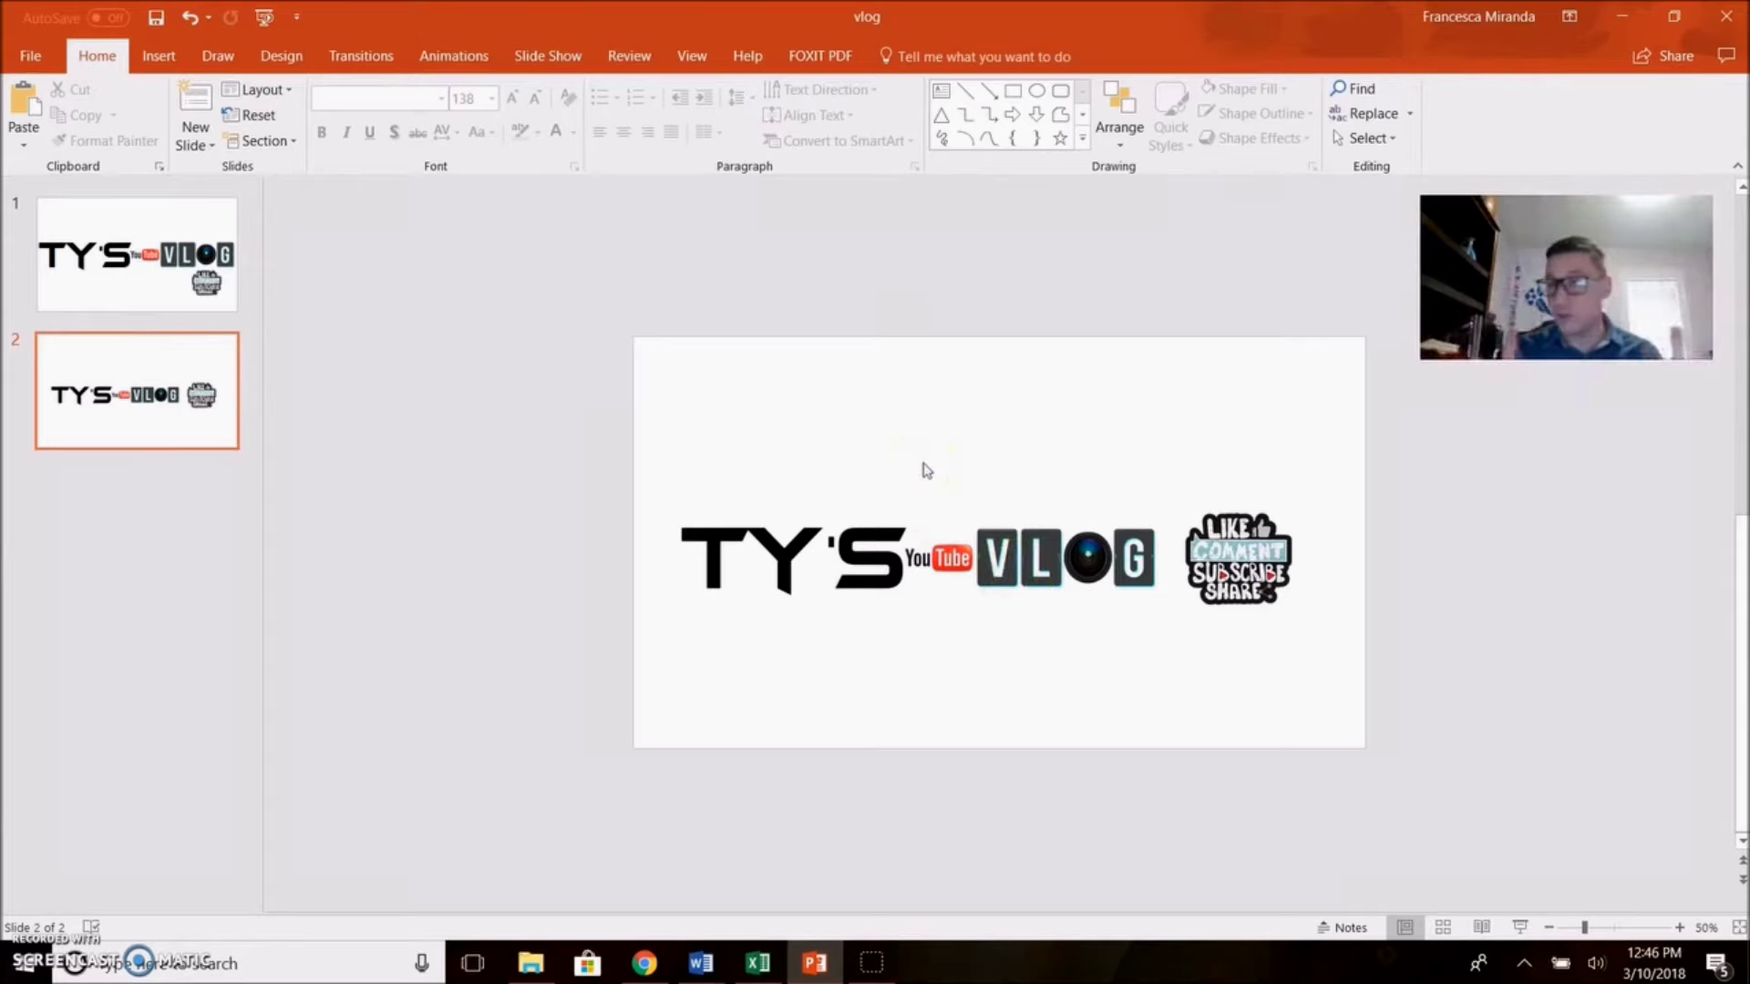
{"action": "left_click", "coordinate": [146, 265]}
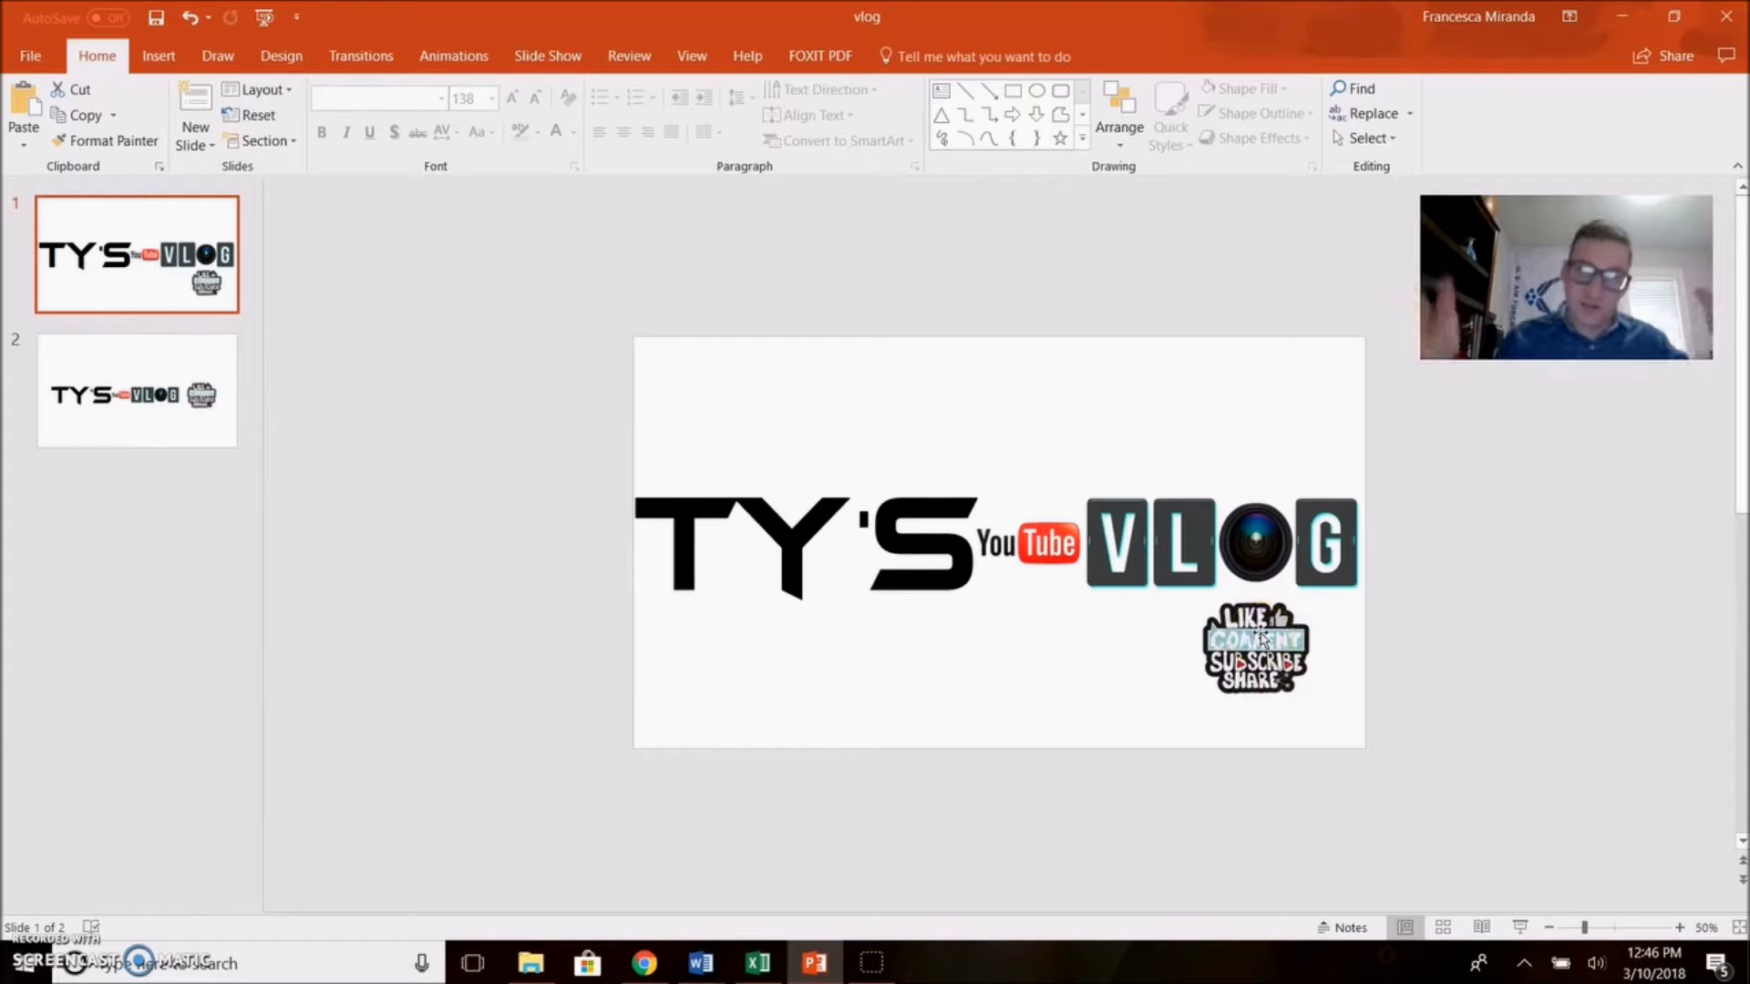
{"action": "left_click", "coordinate": [94, 428]}
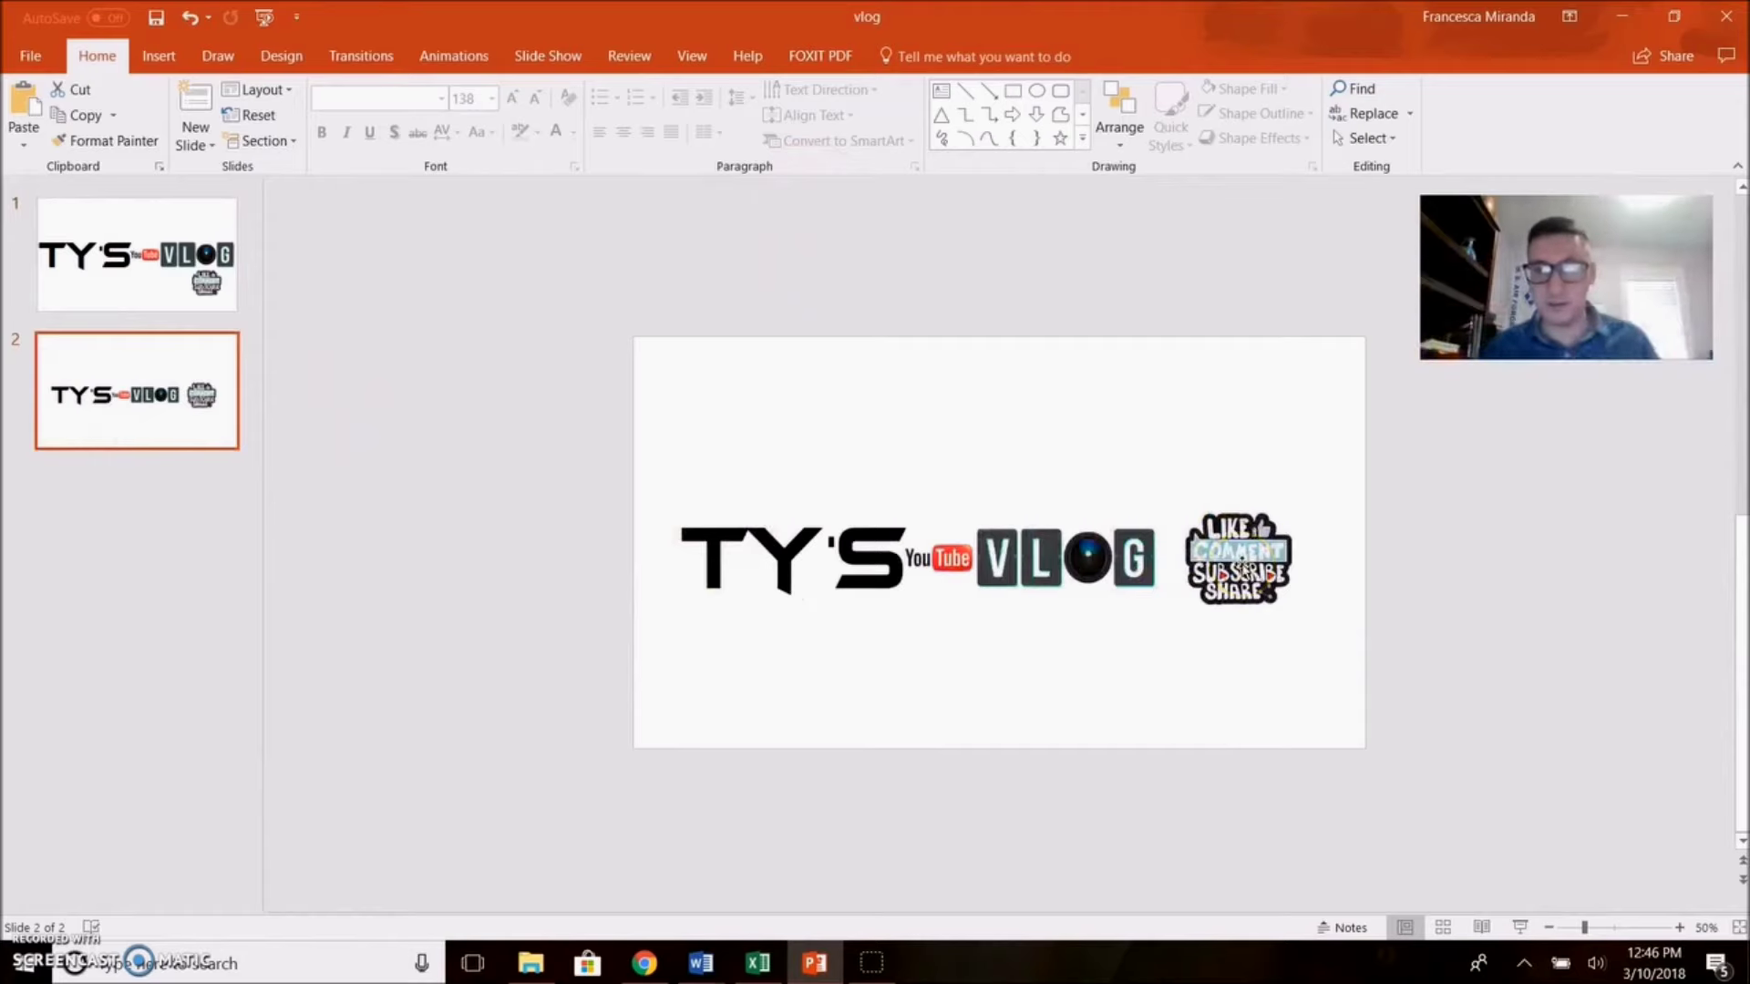
Step: After checking the logo group on slide 2, move slide 1's sticker to the right of VLOG
{"action": "left_click", "coordinate": [1232, 559]}
{"action": "right_click", "coordinate": [1234, 557]}
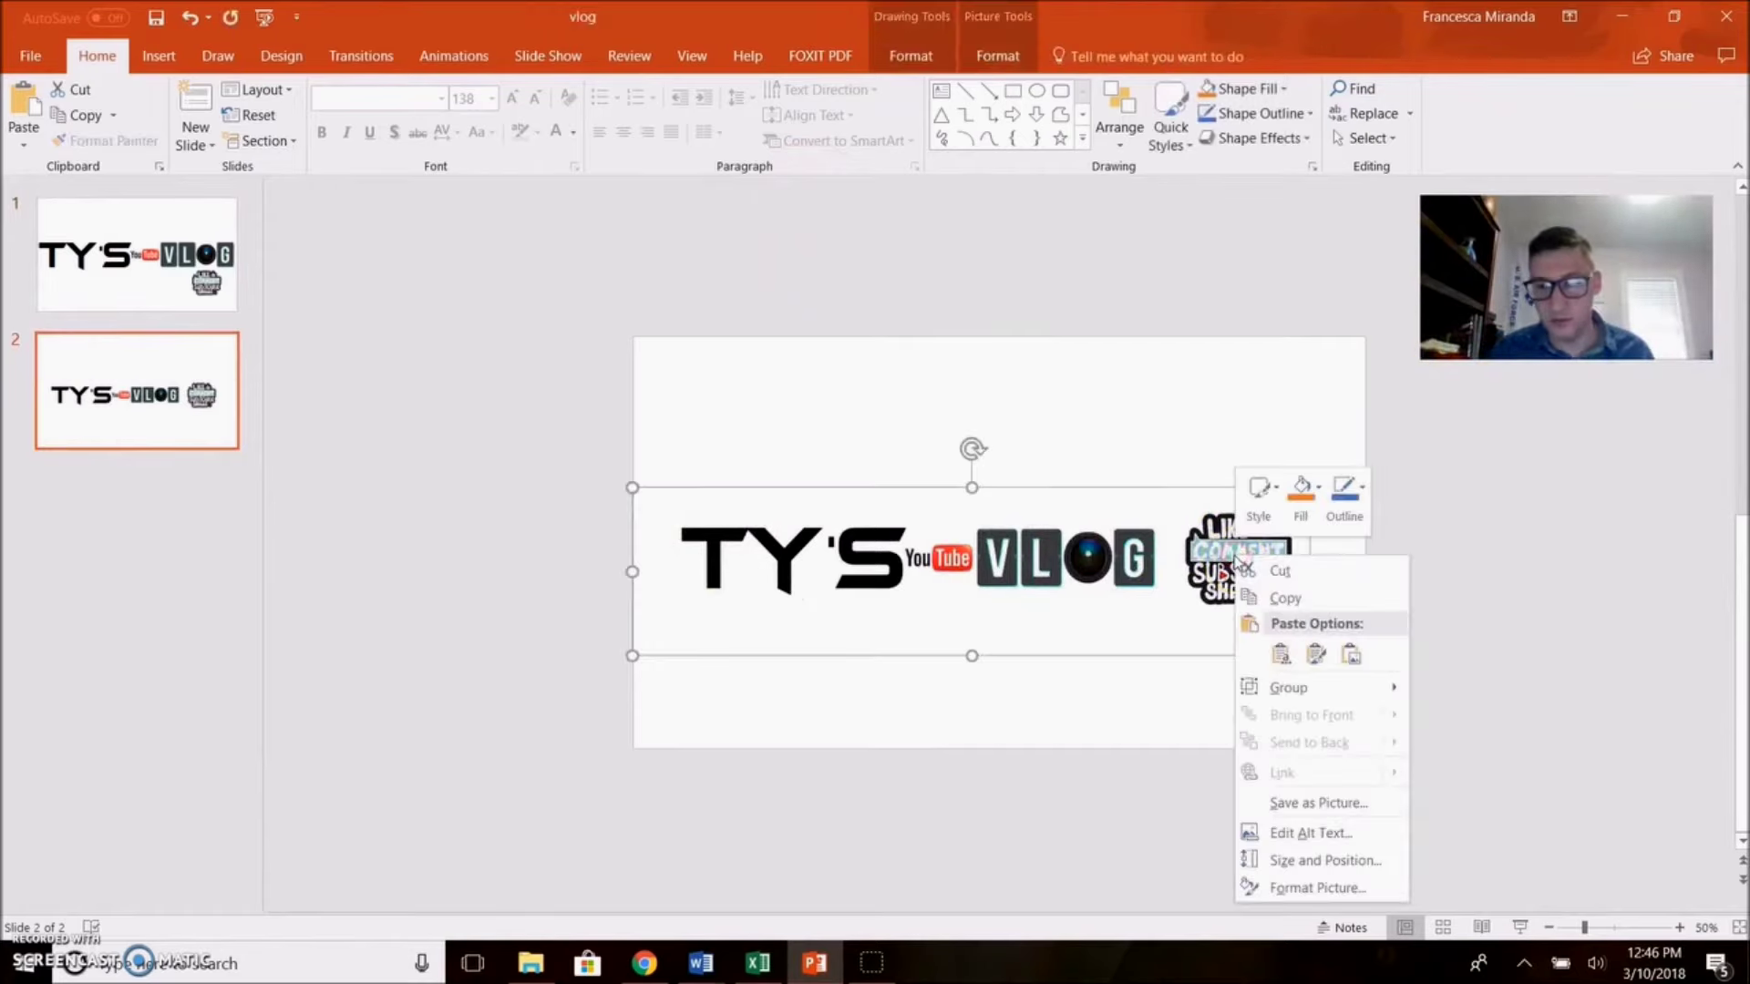
{"action": "left_click", "coordinate": [863, 297]}
{"action": "left_click", "coordinate": [1207, 618]}
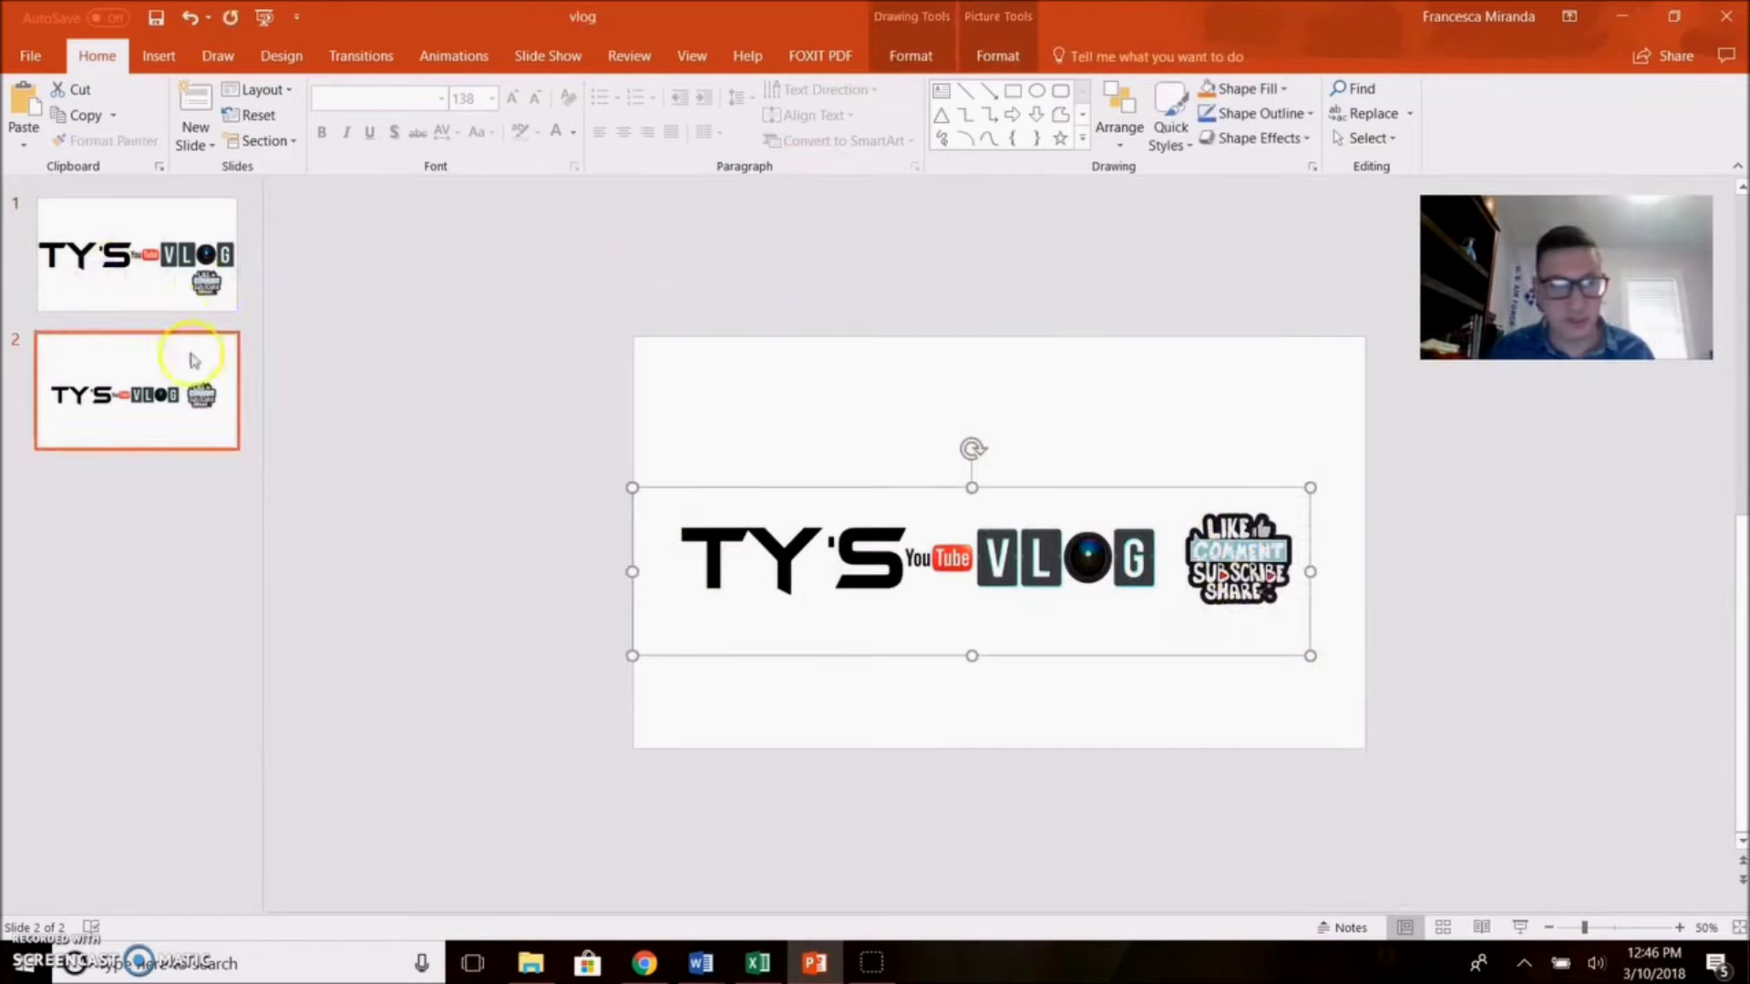
{"action": "left_click", "coordinate": [196, 255]}
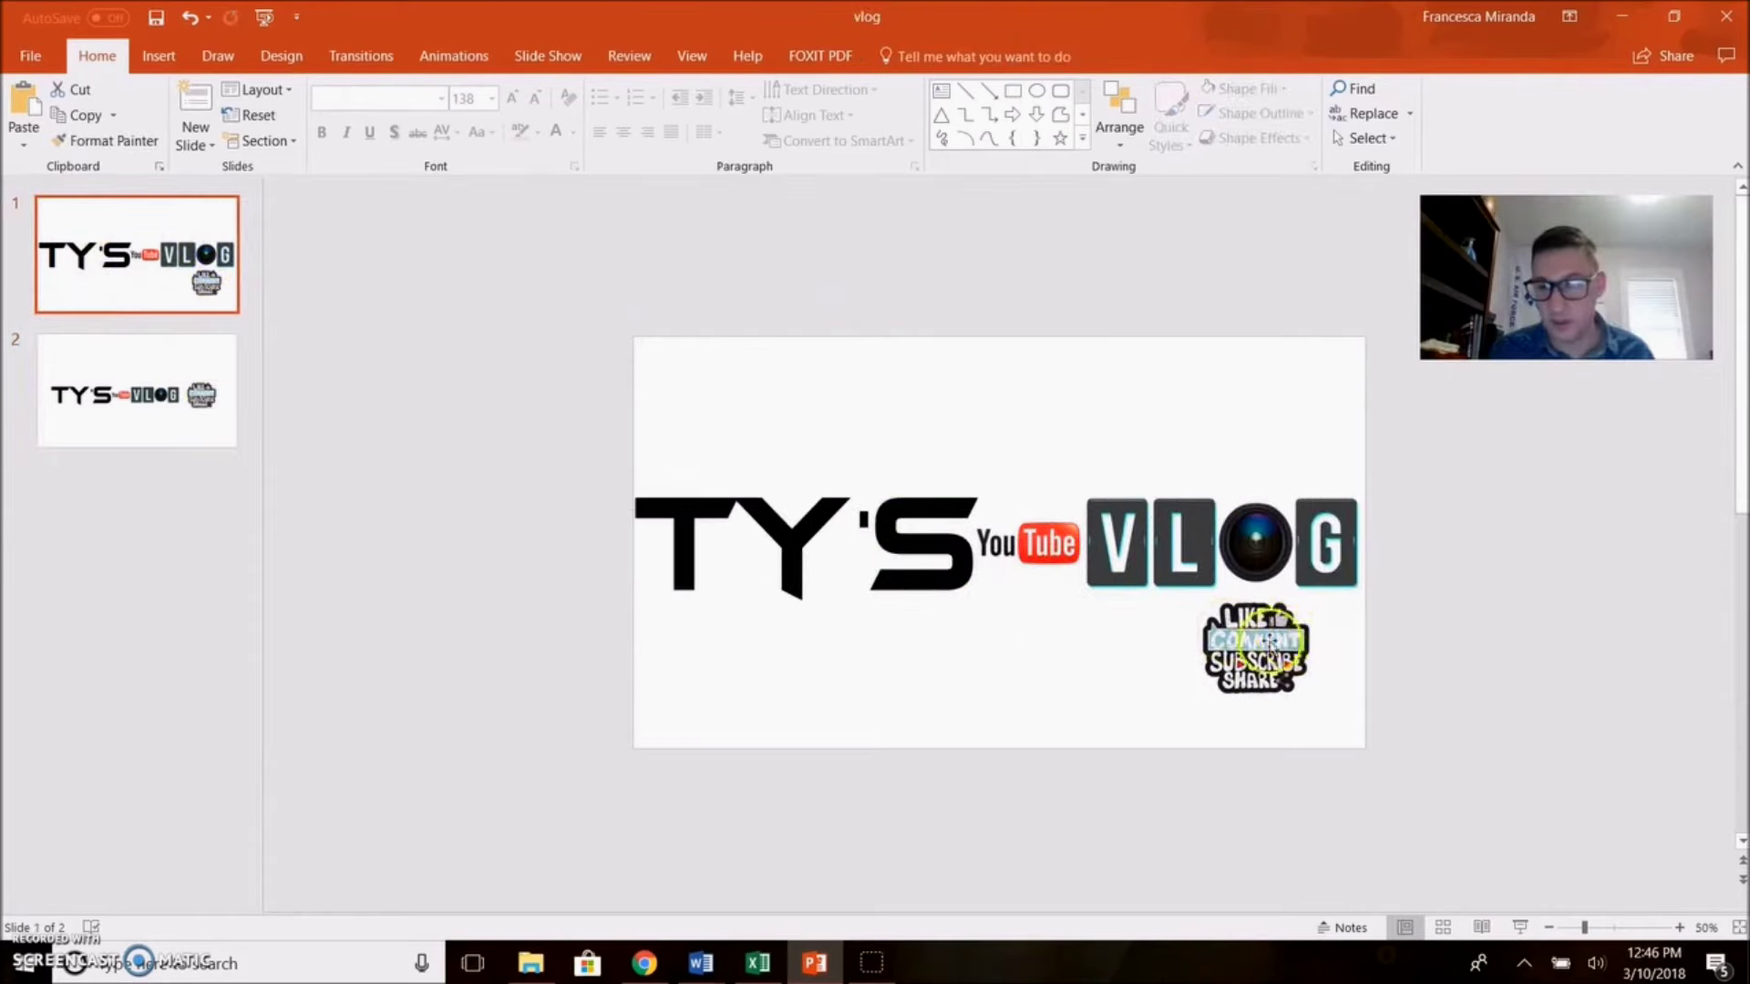
{"action": "left_click_drag", "start_coordinate": [1269, 642], "coordinate": [1450, 538]}
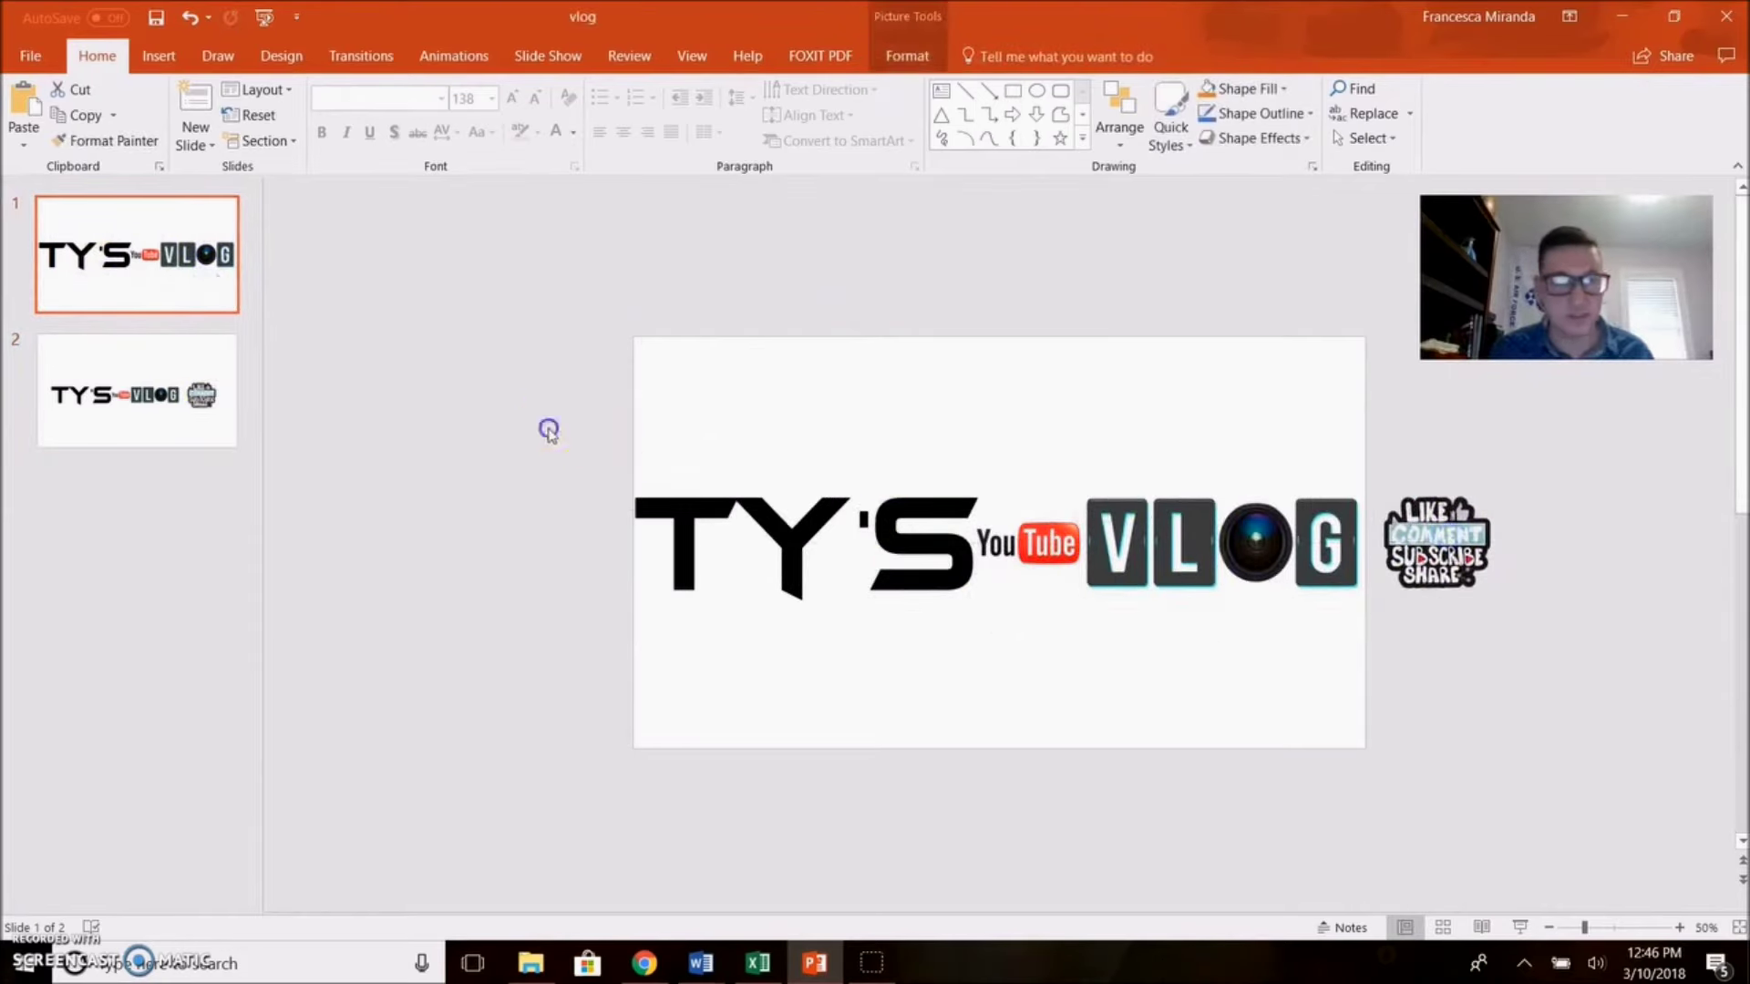
Step: Group the logo and the Like/Comment/Subscribe sticker together on slide 1
{"action": "left_click_drag", "start_coordinate": [547, 429], "coordinate": [1577, 657]}
{"action": "left_click", "coordinate": [585, 443]}
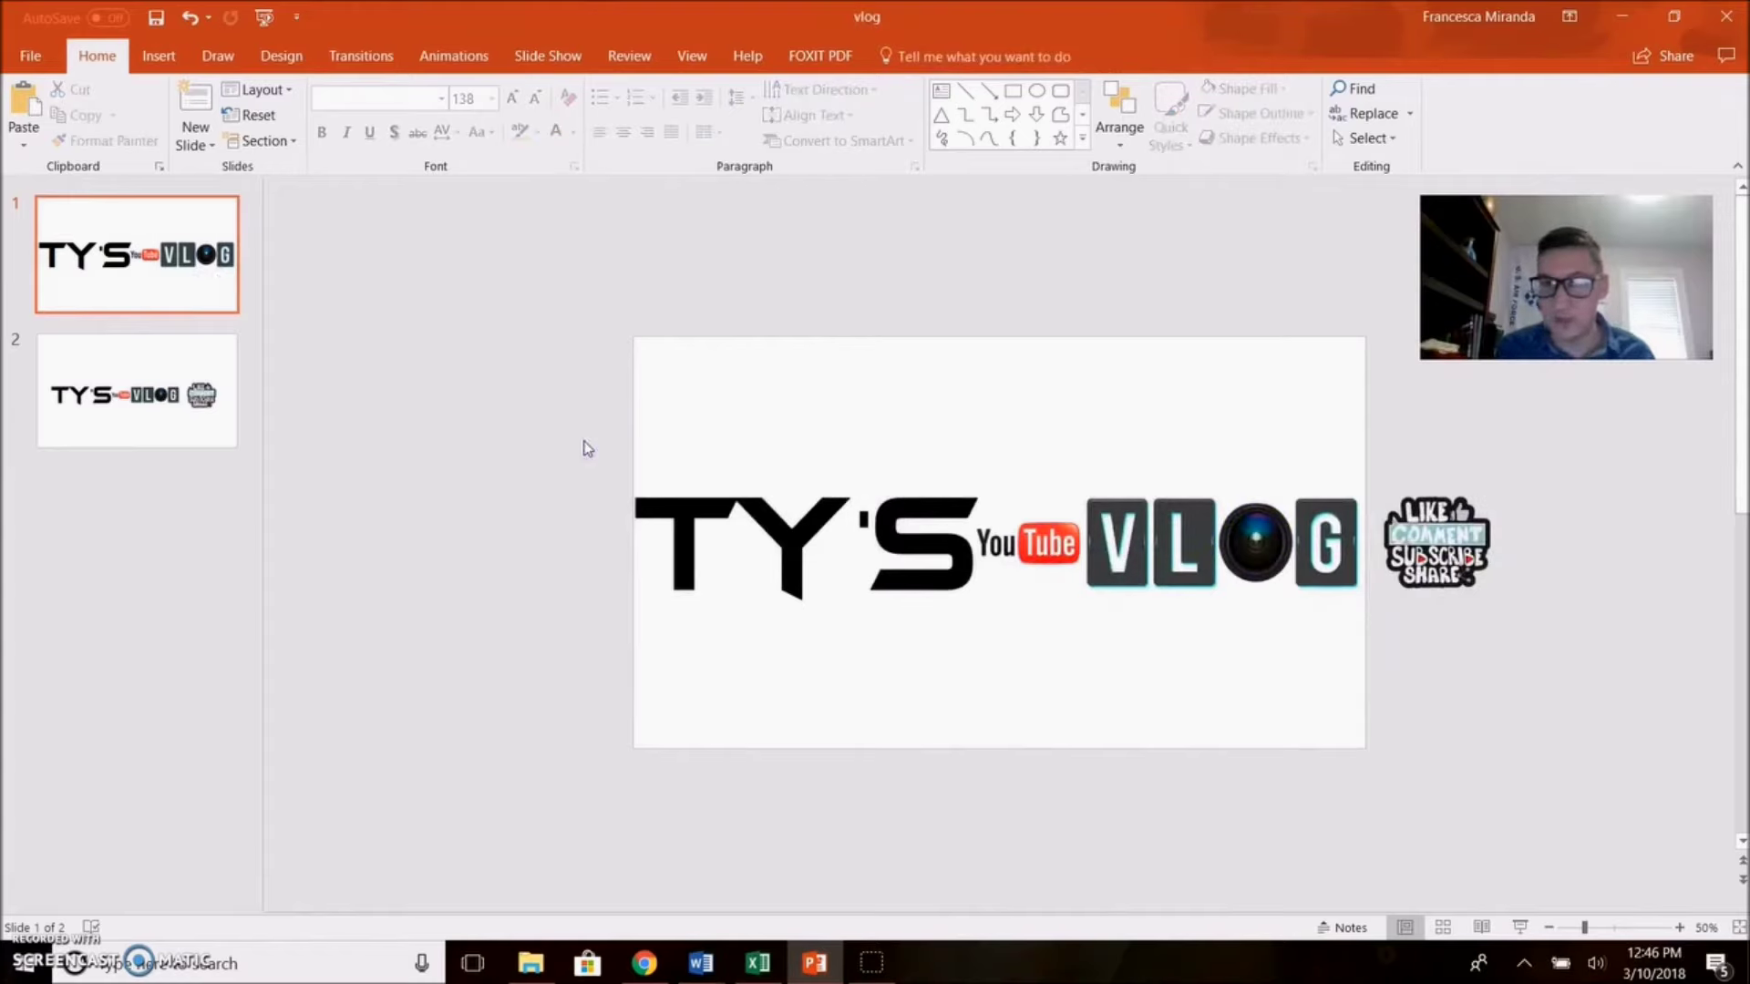
{"action": "mouse_move", "coordinate": [565, 426]}
{"action": "left_mouse_down"}
{"action": "mouse_move", "coordinate": [1327, 672]}
{"action": "mouse_move", "coordinate": [1546, 675]}
{"action": "left_mouse_up"}
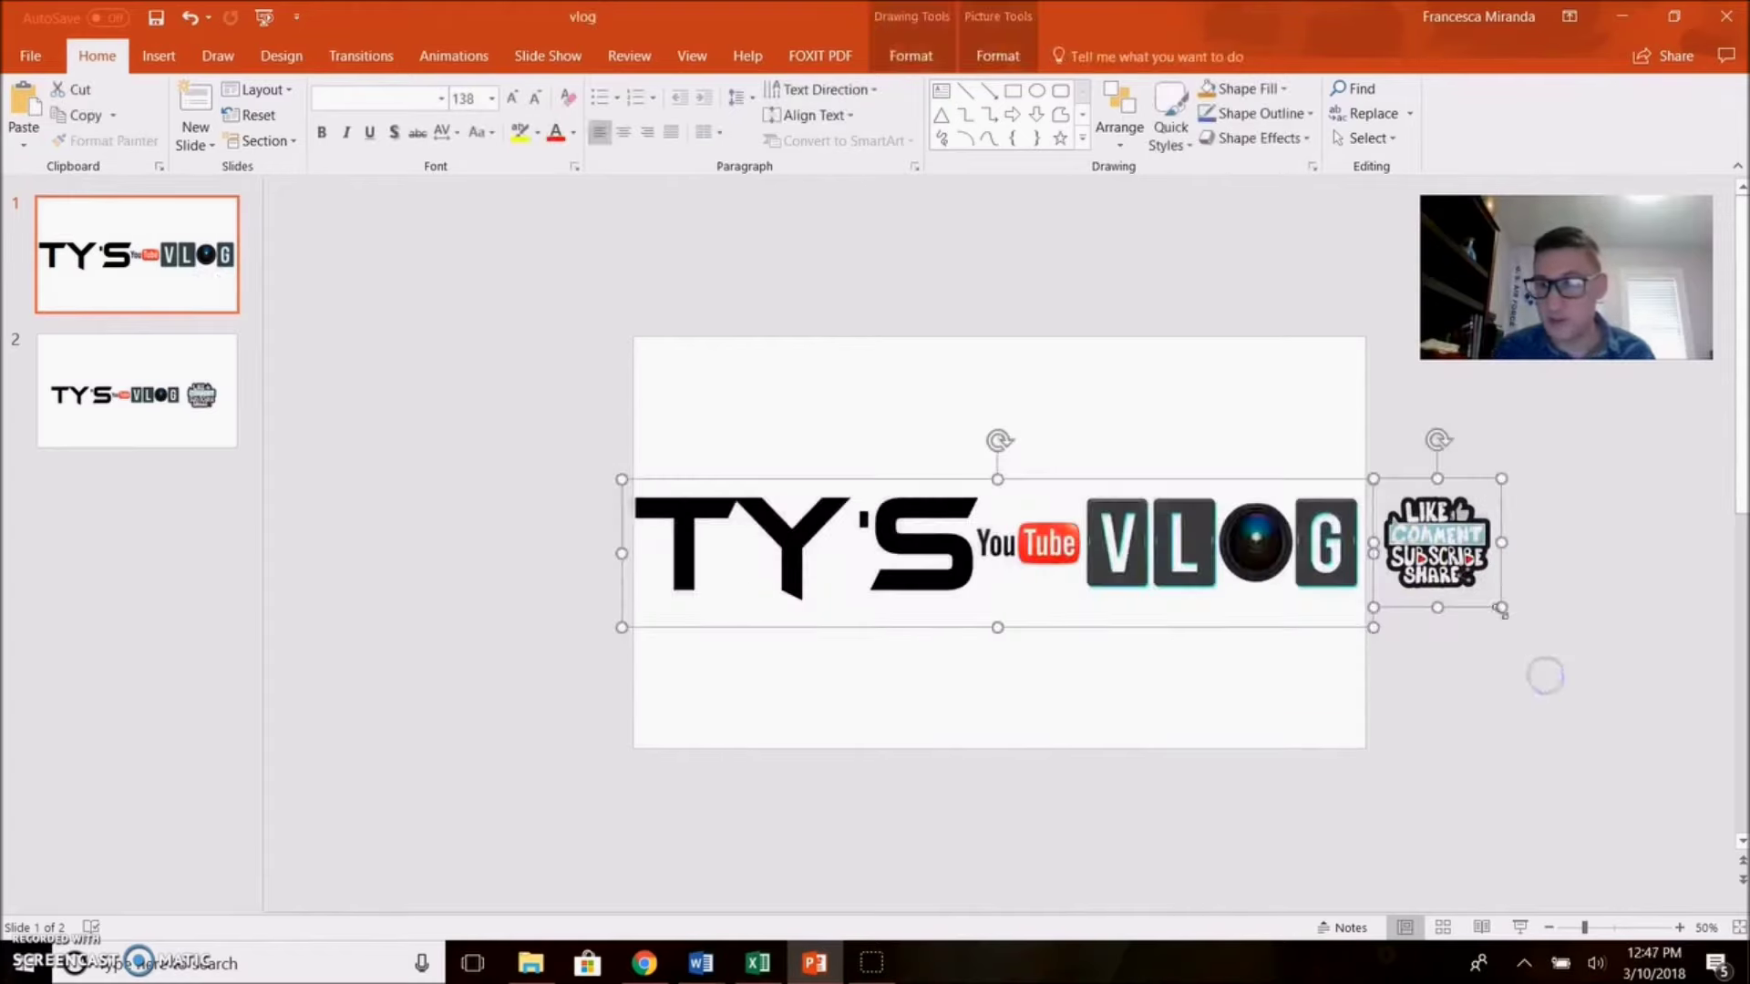
{"action": "right_click", "coordinate": [1253, 554]}
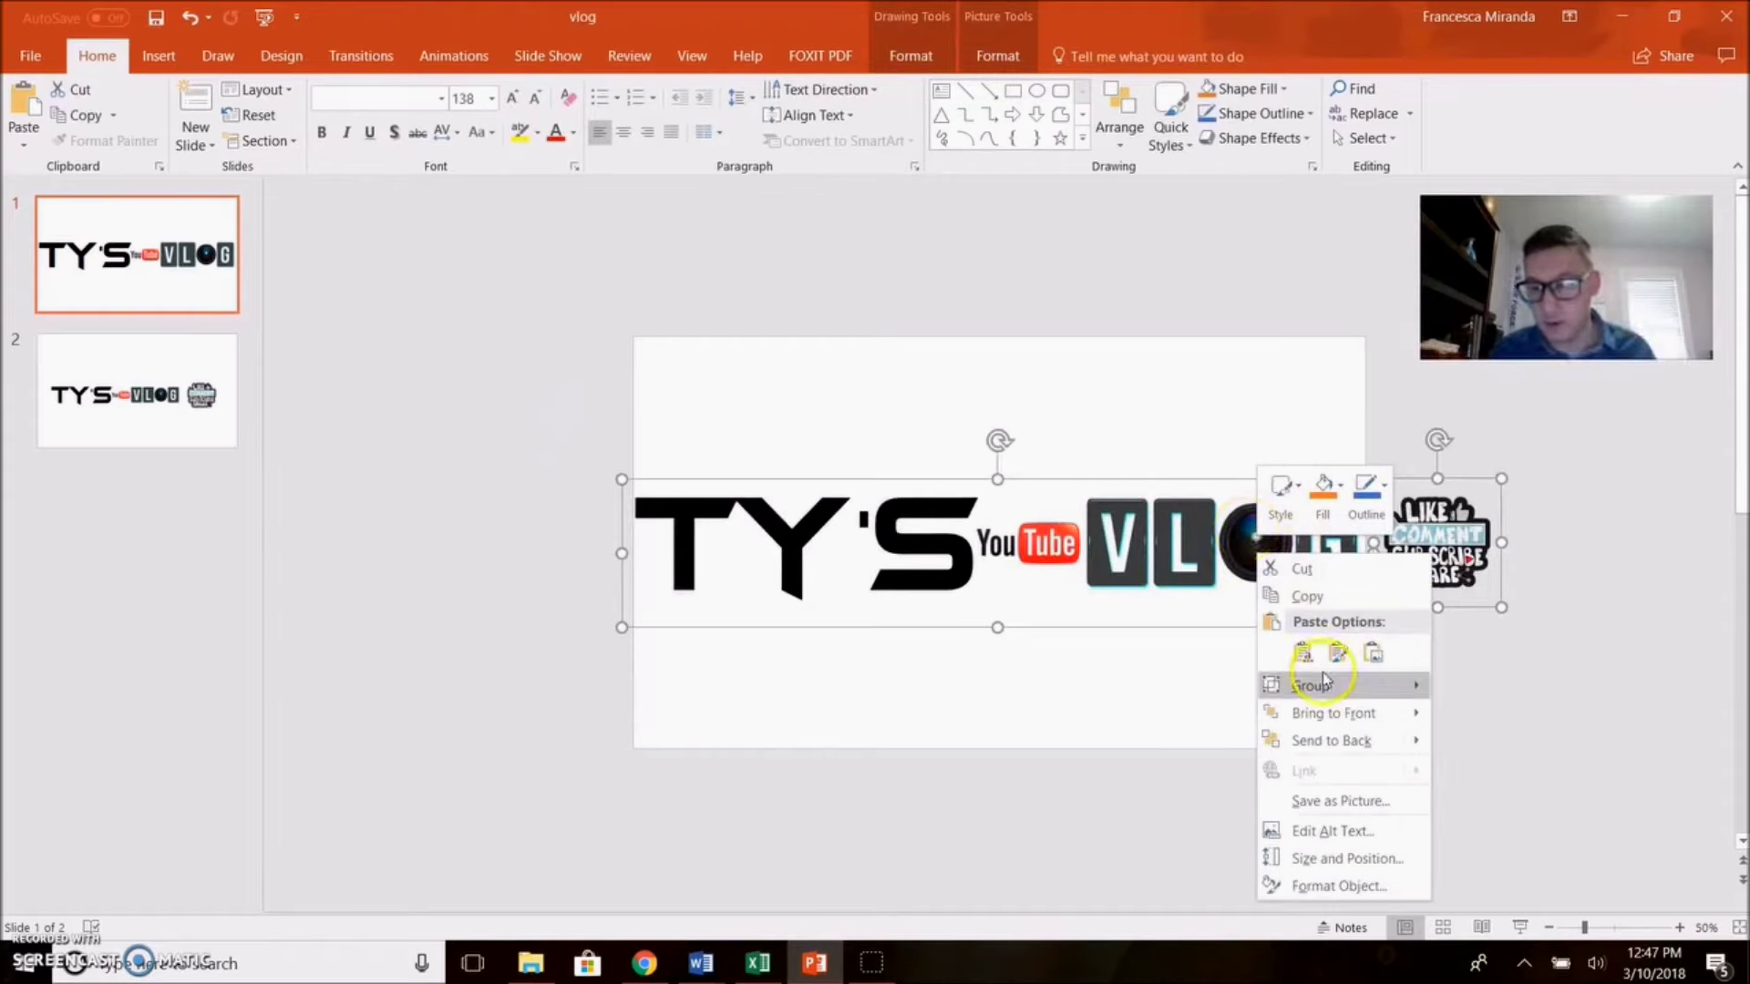
{"action": "mouse_move", "coordinate": [1321, 685]}
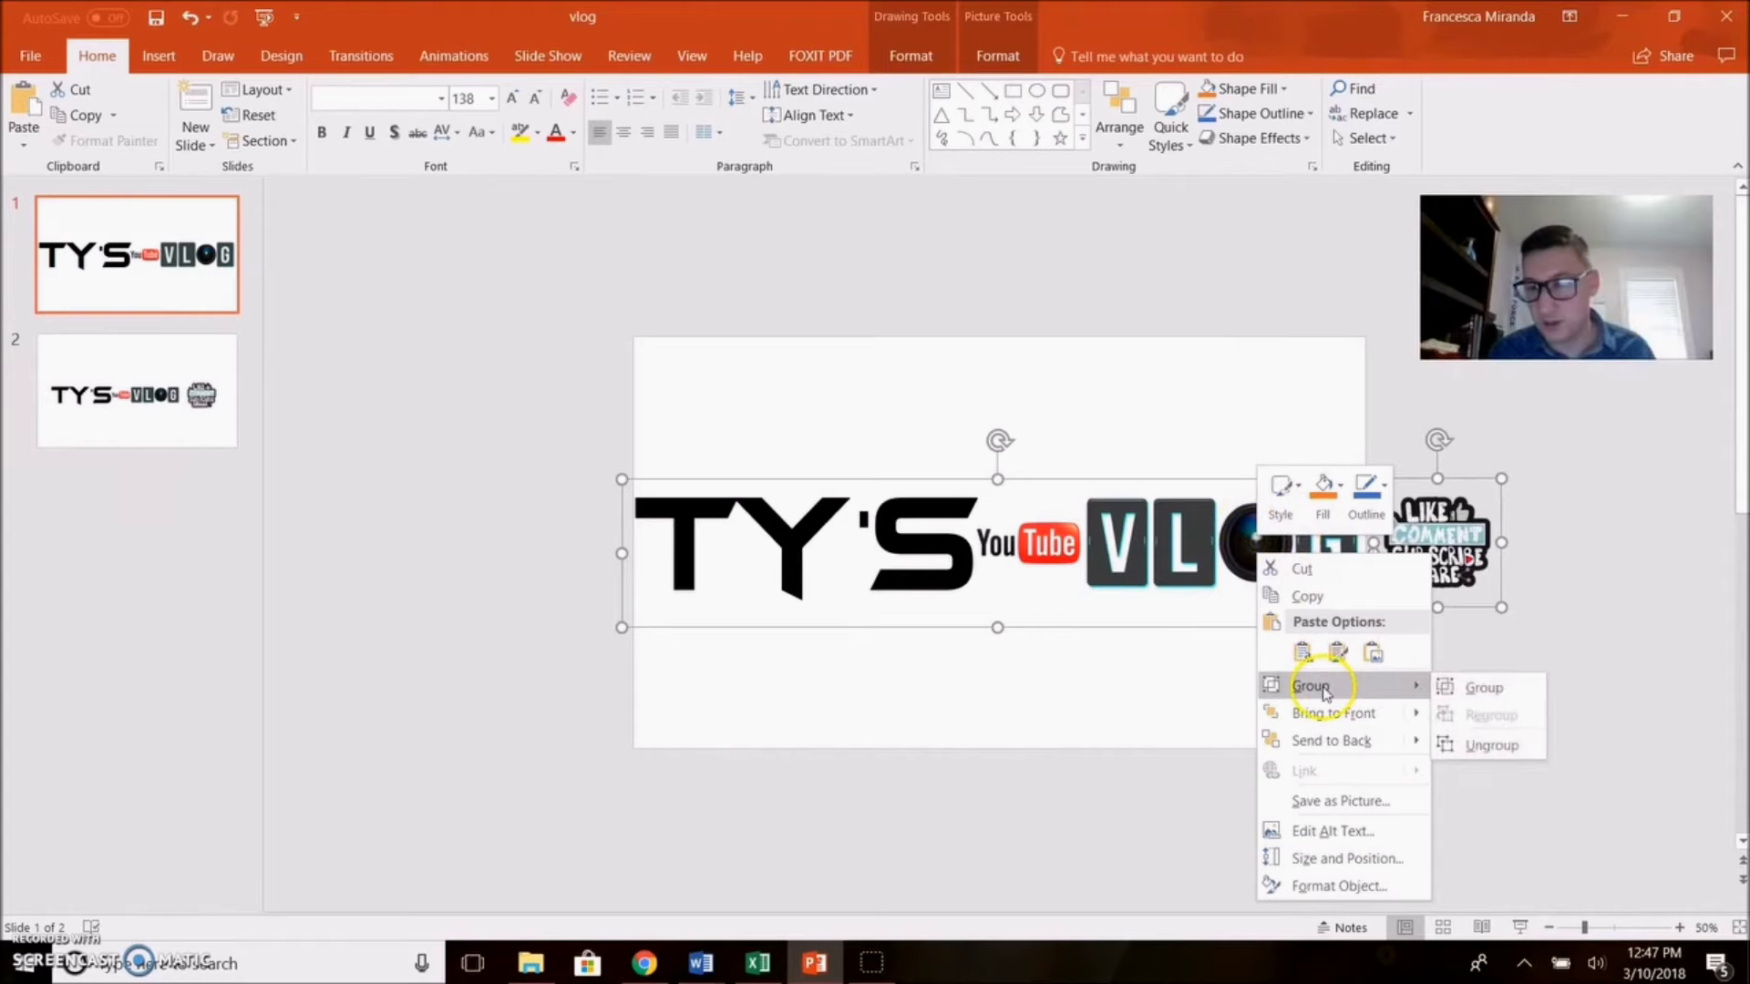
{"action": "left_click", "coordinate": [1483, 690]}
Step: Reposition the grouped banner and enlarge it from its top-left corner
{"action": "left_click_drag", "start_coordinate": [1258, 586], "coordinate": [1188, 538]}
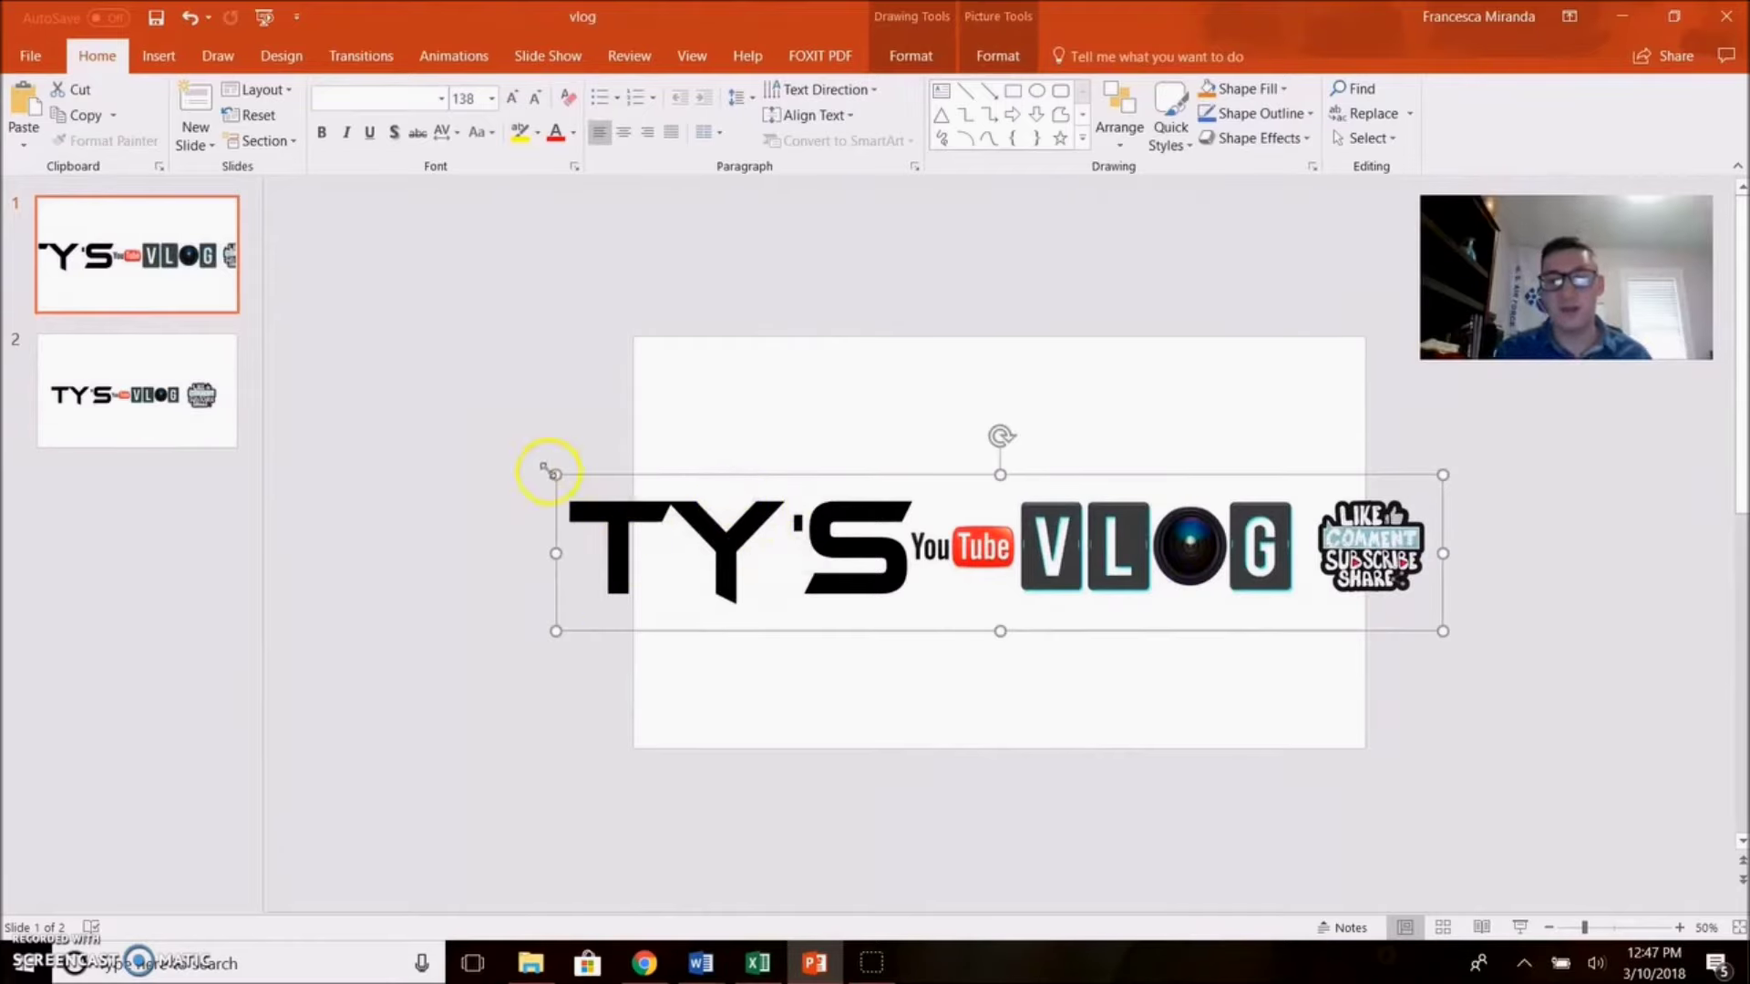
{"action": "mouse_move", "coordinate": [558, 470]}
{"action": "left_mouse_down"}
{"action": "mouse_move", "coordinate": [456, 422]}
{"action": "mouse_move", "coordinate": [707, 550]}
{"action": "mouse_move", "coordinate": [359, 370]}
{"action": "mouse_move", "coordinate": [957, 680]}
{"action": "mouse_move", "coordinate": [598, 441]}
{"action": "mouse_move", "coordinate": [342, 413]}
{"action": "mouse_move", "coordinate": [297, 269]}
{"action": "mouse_move", "coordinate": [395, 492]}
{"action": "mouse_move", "coordinate": [519, 527]}
{"action": "mouse_move", "coordinate": [565, 492]}
{"action": "left_mouse_up"}
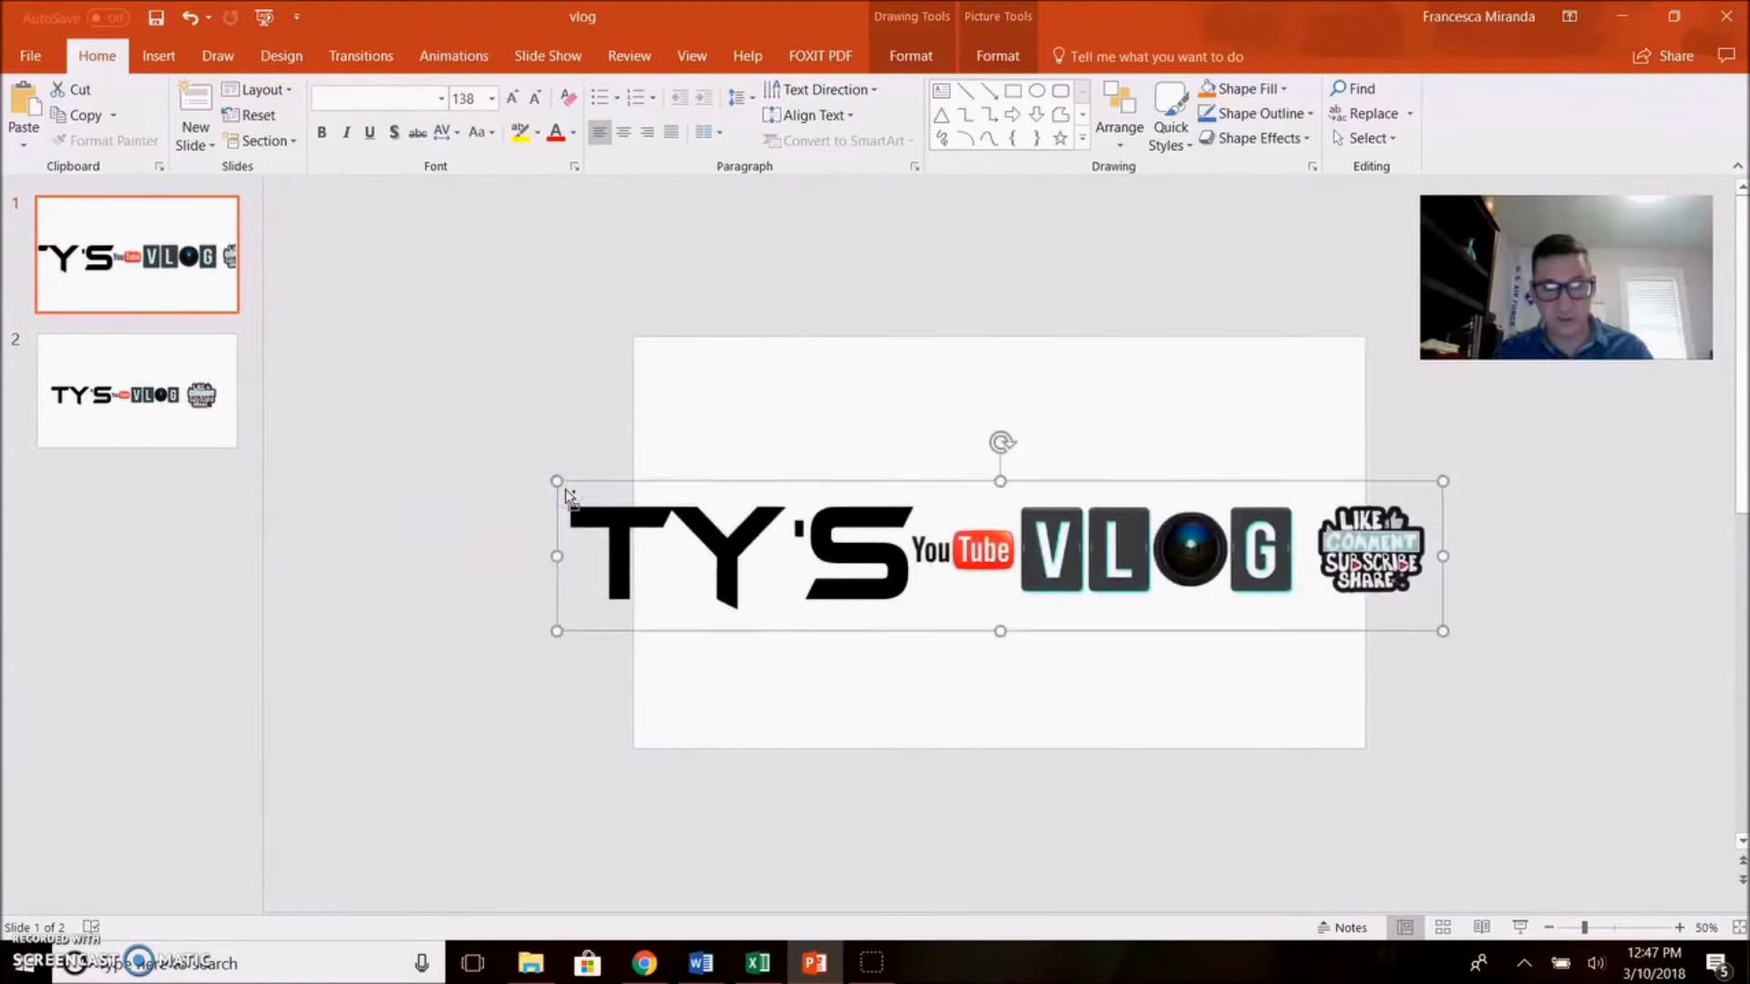
{"action": "left_click", "coordinate": [1125, 761]}
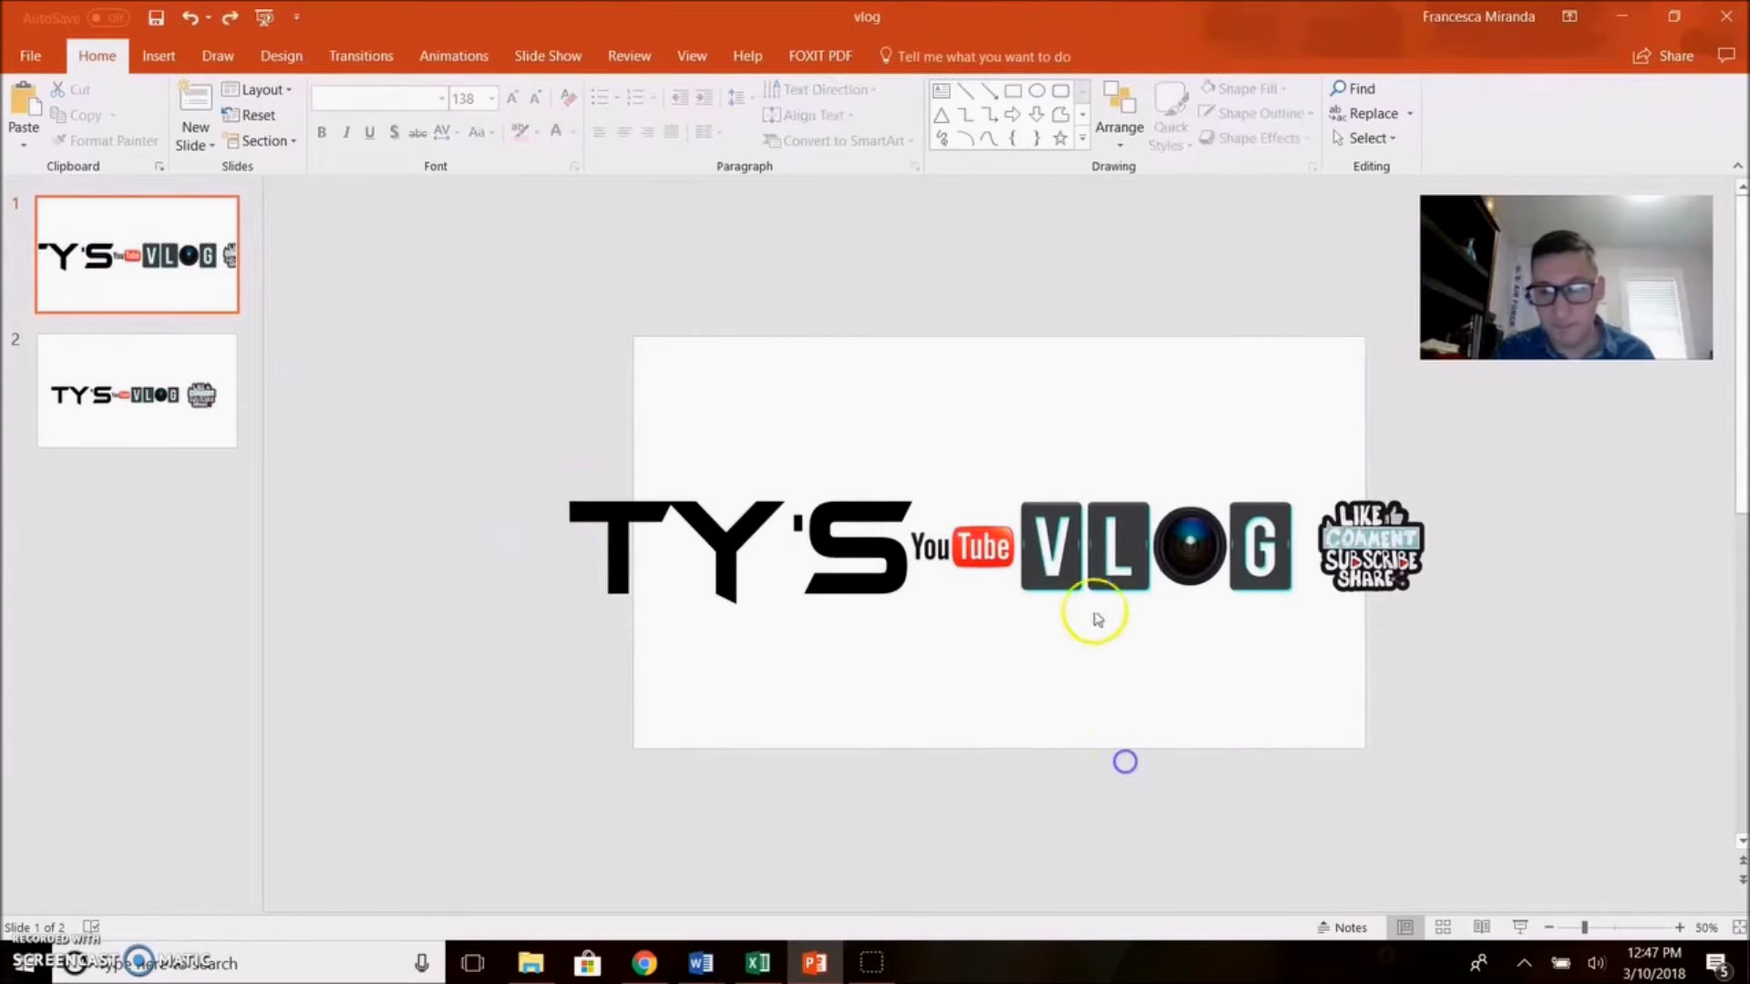
Step: Begin saving the banner group as a picture named tysvlog, then cancel the save
{"action": "left_click", "coordinate": [1093, 545]}
{"action": "right_click", "coordinate": [1093, 544]}
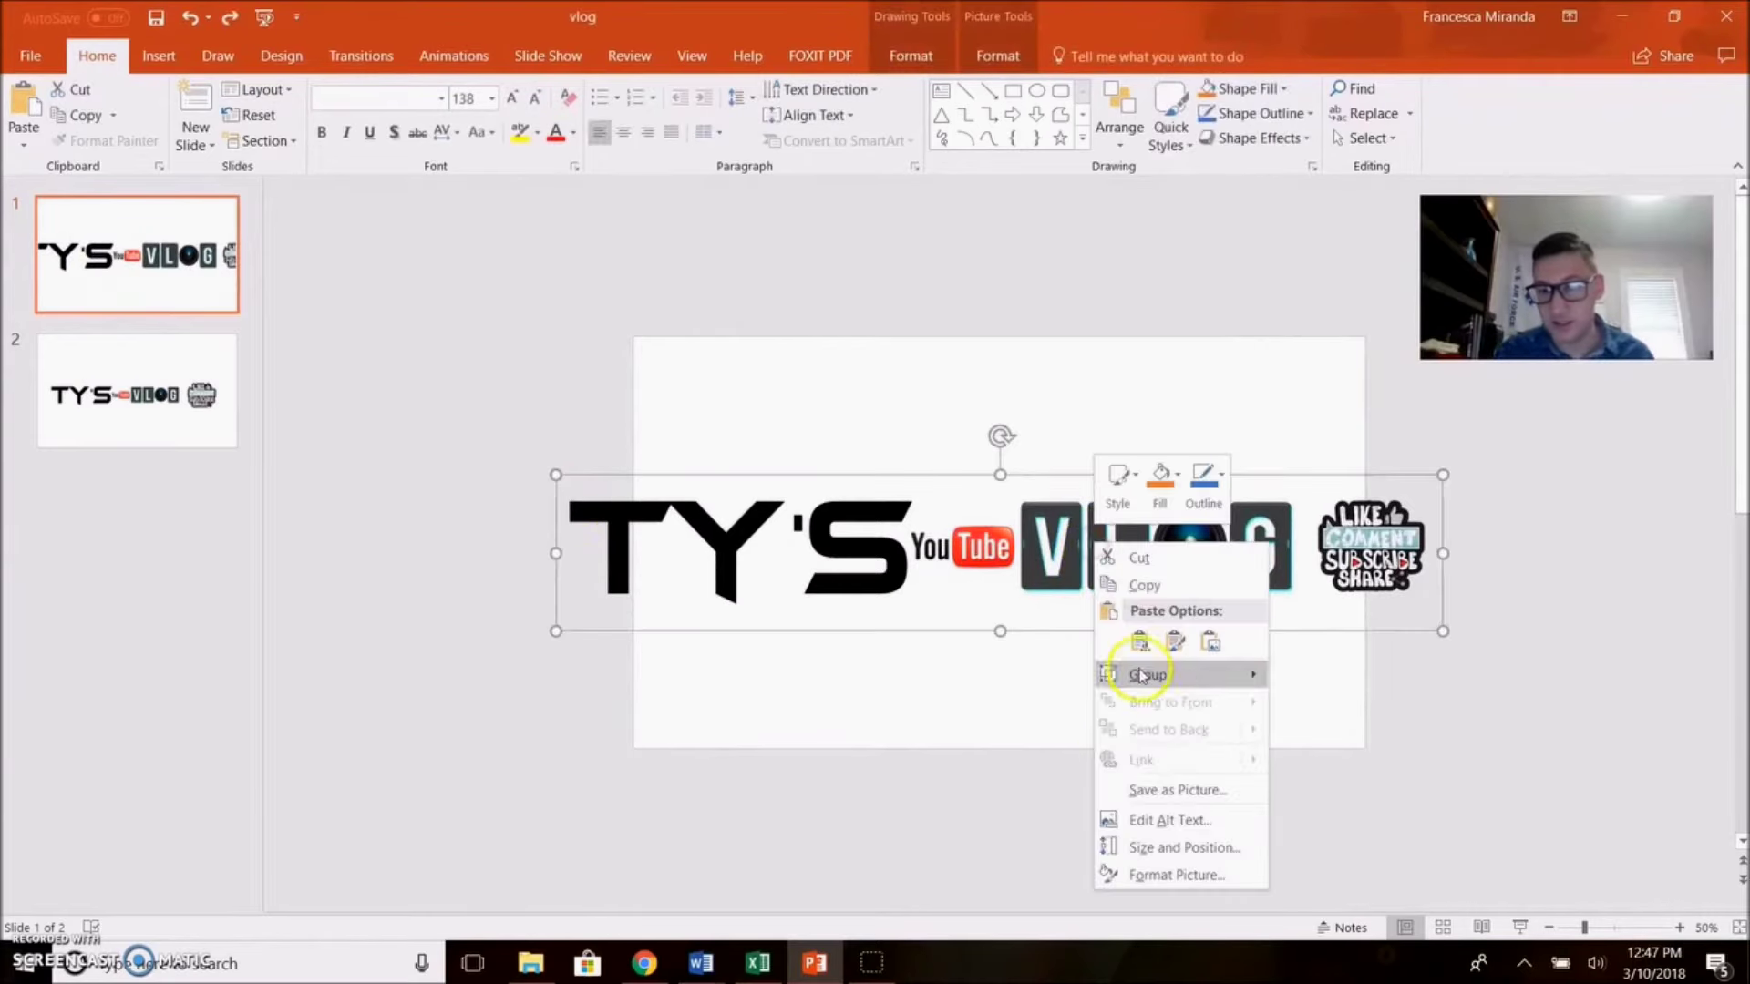
{"action": "left_click", "coordinate": [1162, 785]}
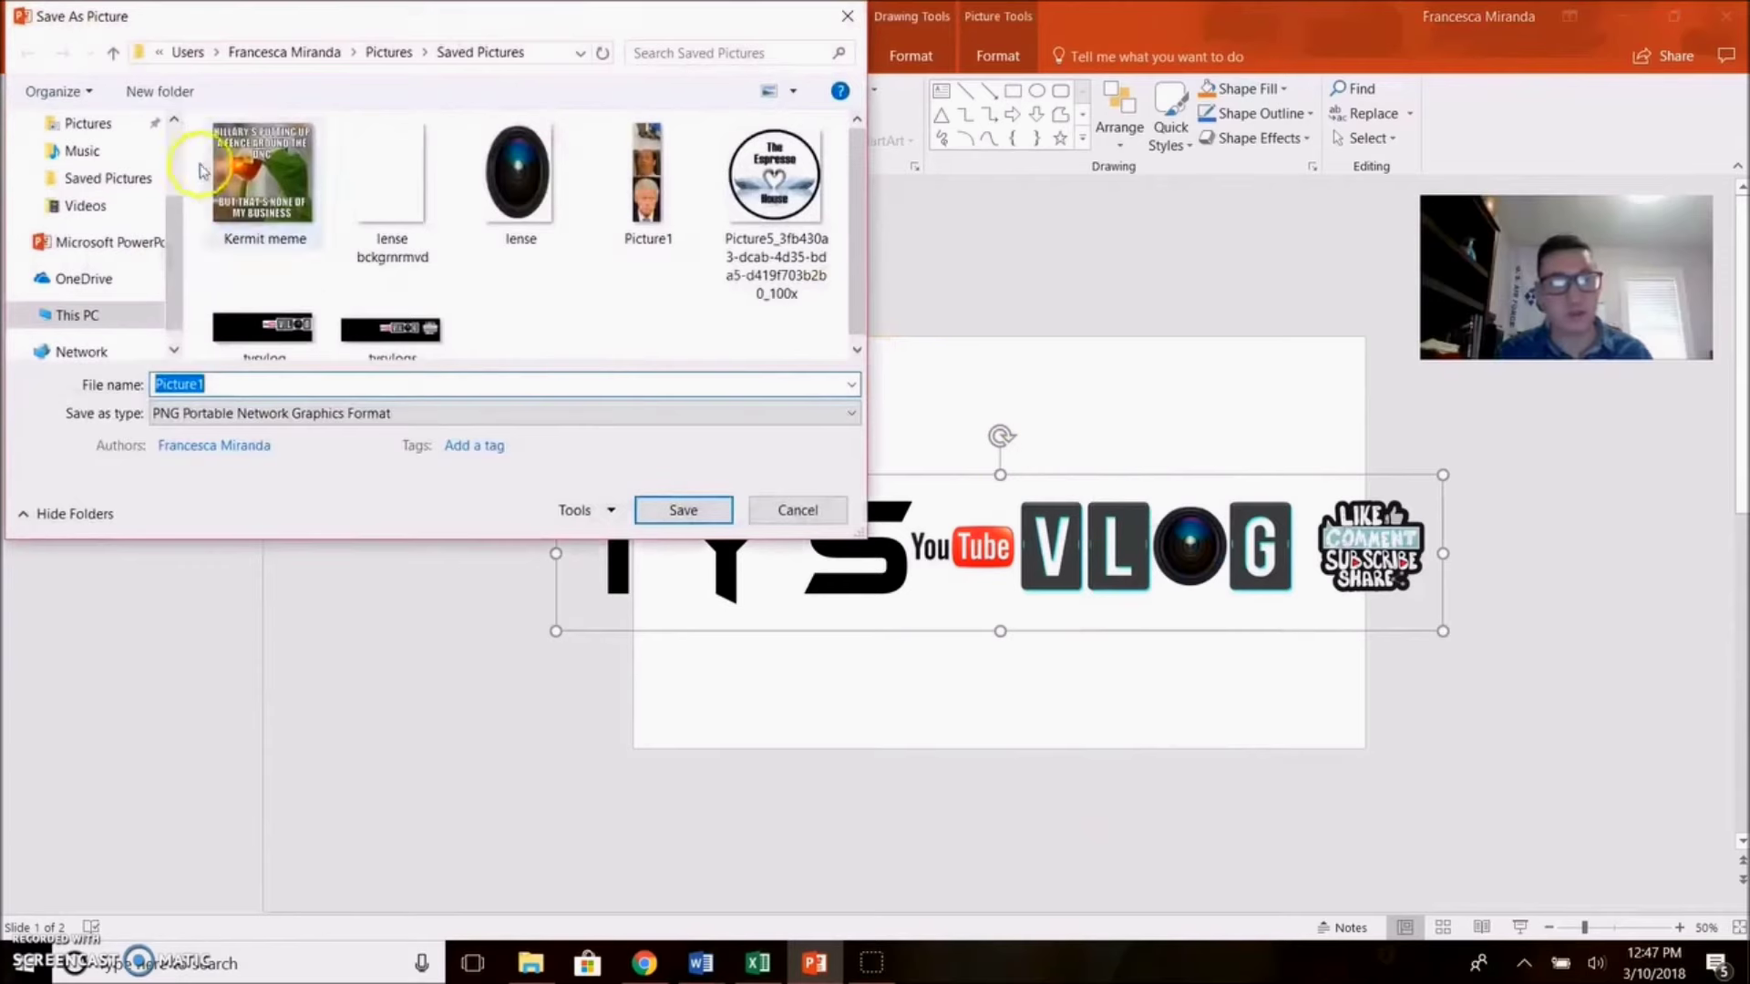
{"action": "left_click", "coordinate": [269, 324]}
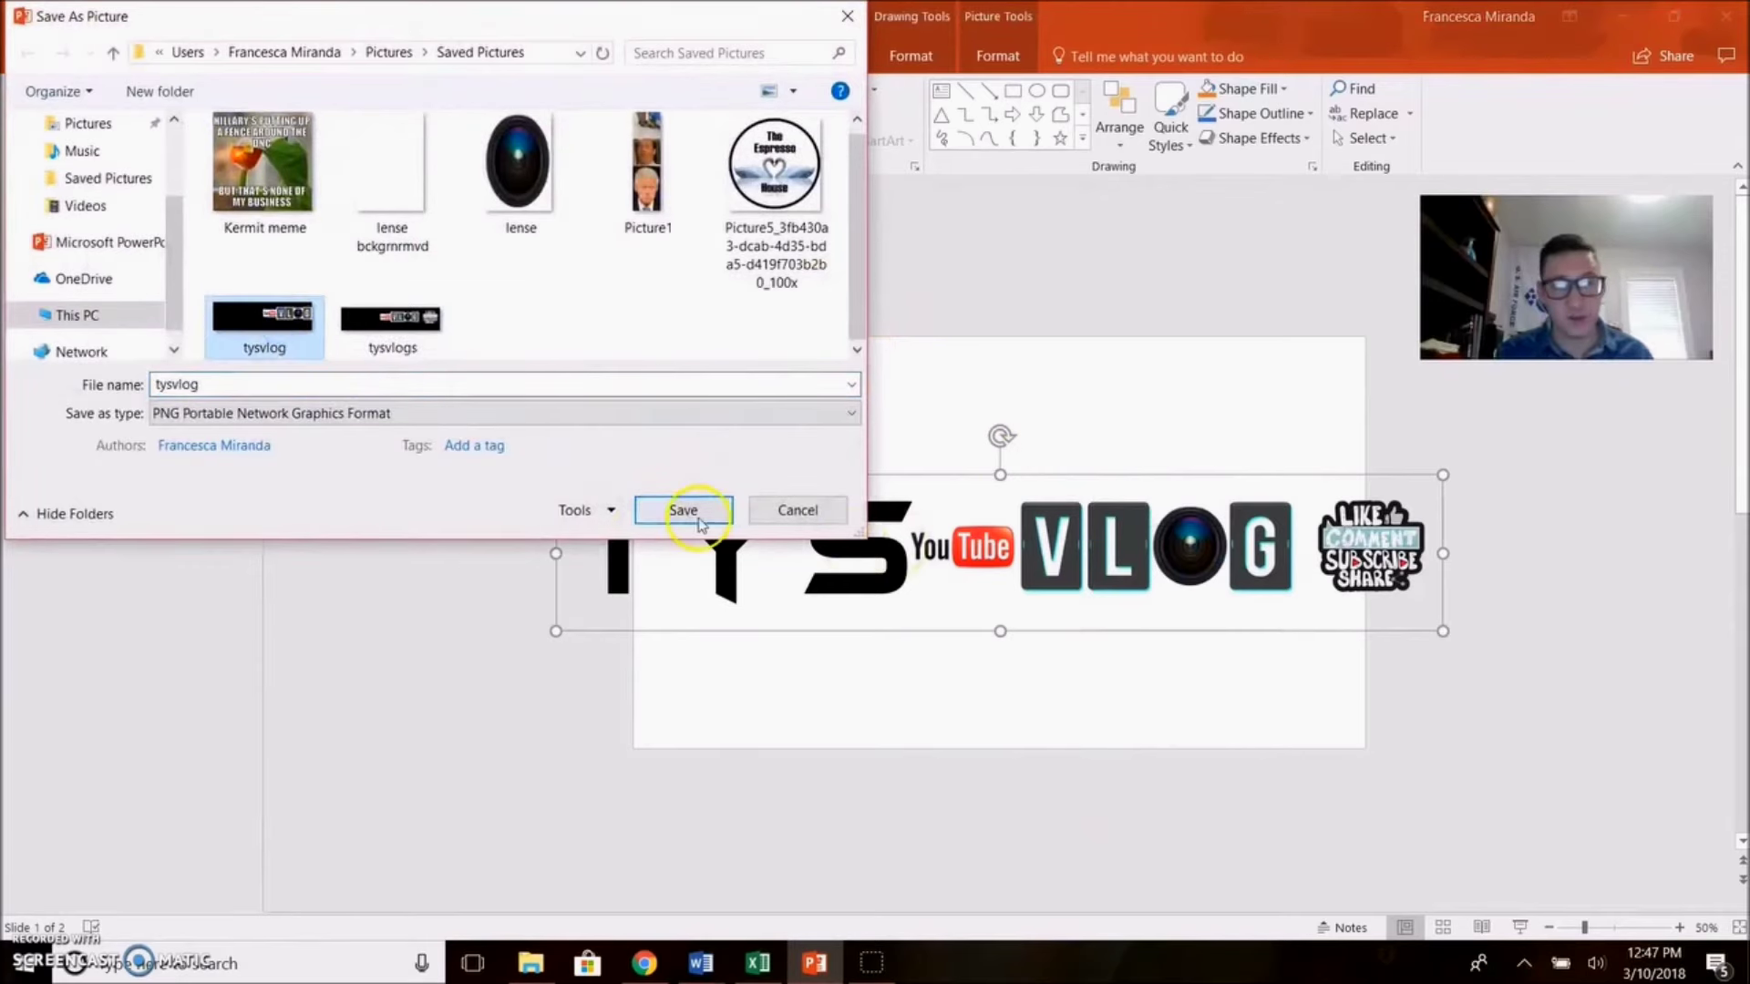
{"action": "left_click", "coordinate": [792, 511]}
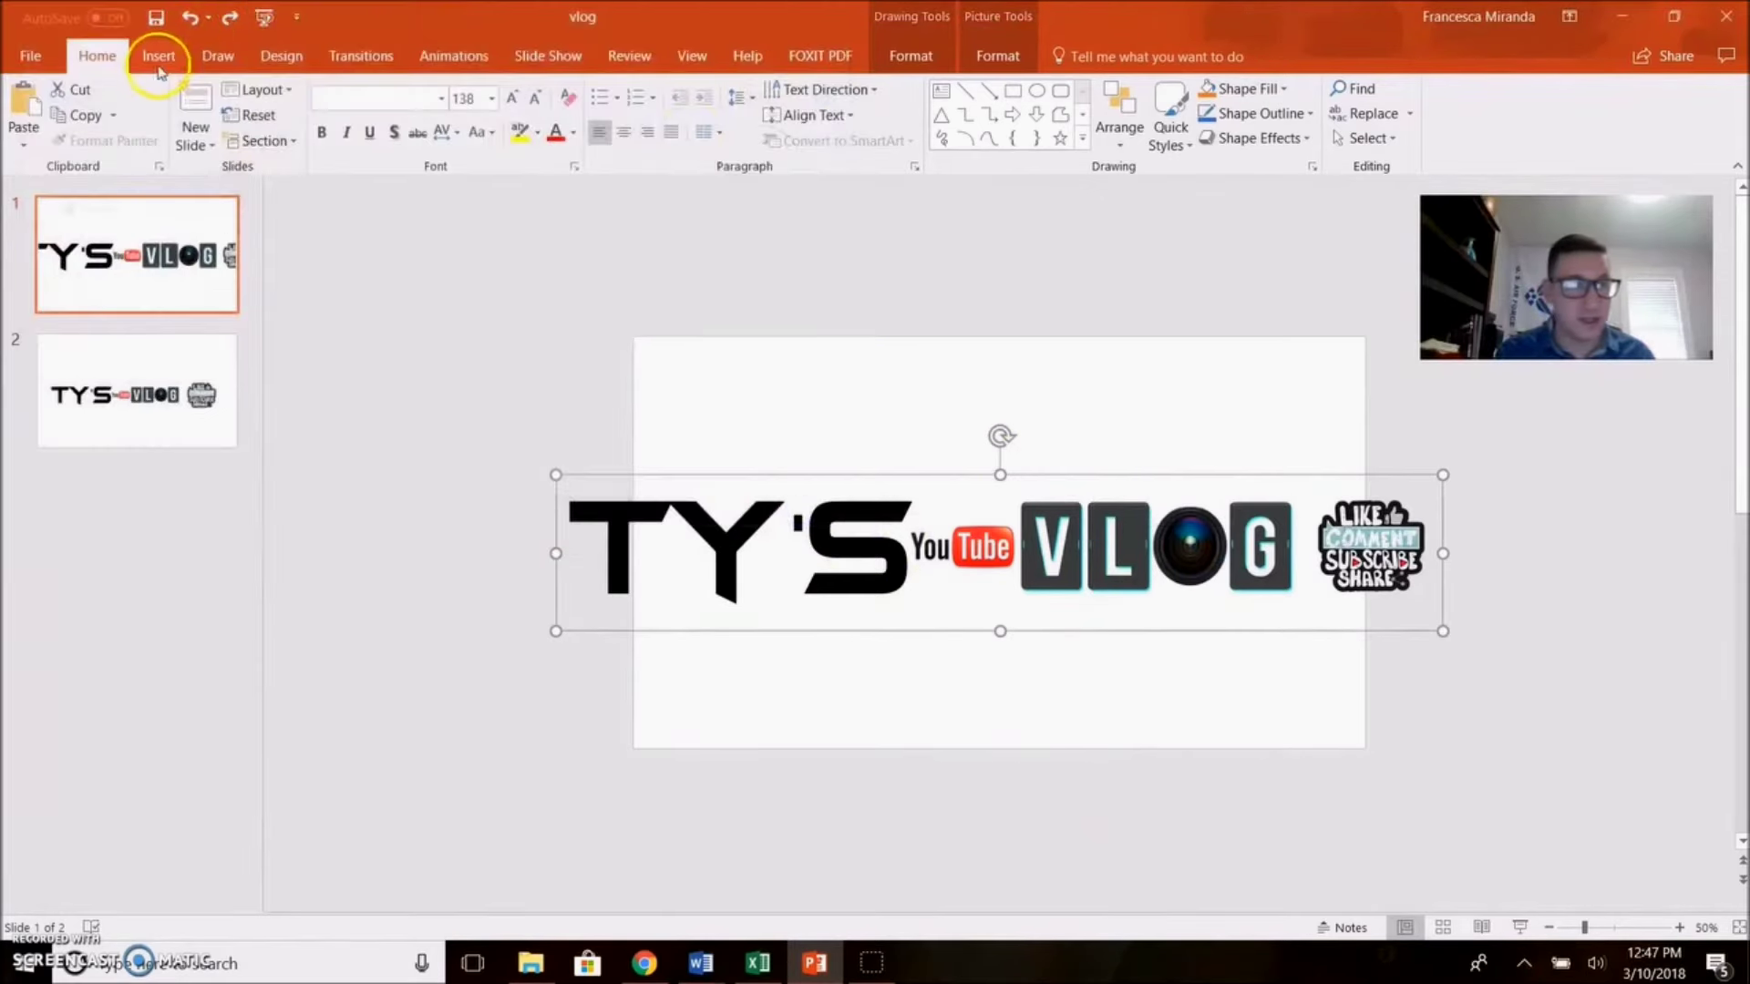
Step: Insert the tysvlogs picture, move it to the slide's top half and enlarge it to 14.67" wide
{"action": "left_click", "coordinate": [159, 56]}
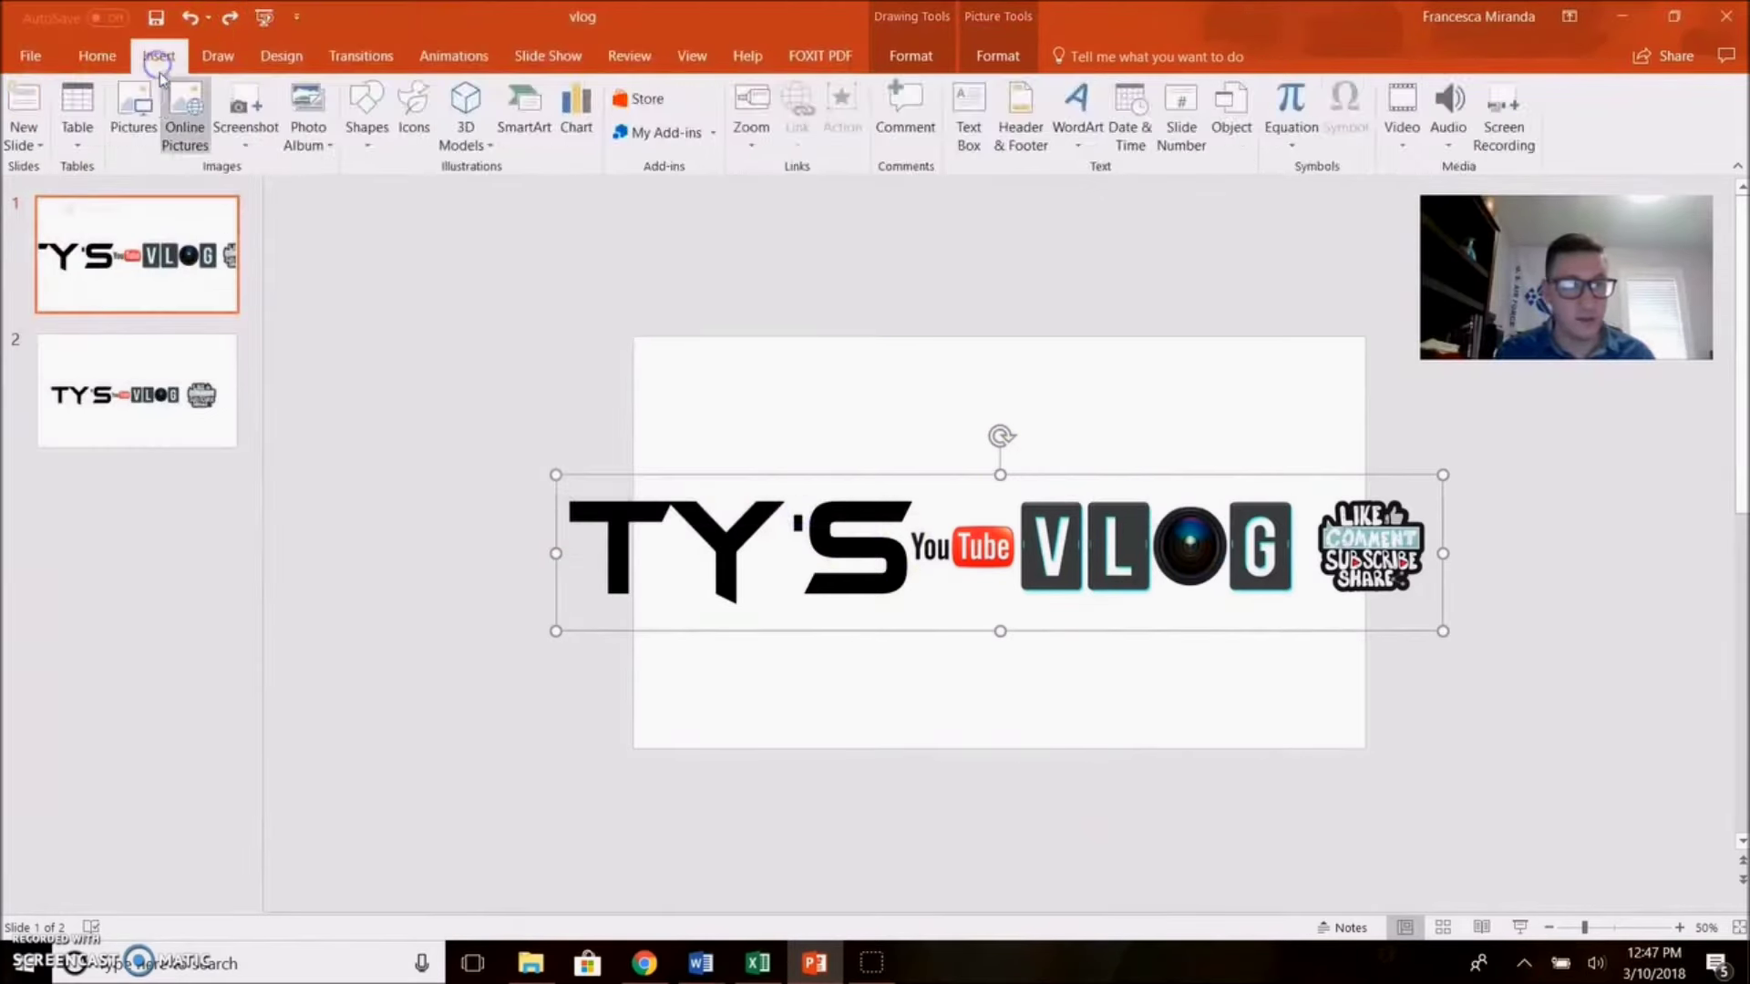
{"action": "left_click", "coordinate": [136, 114]}
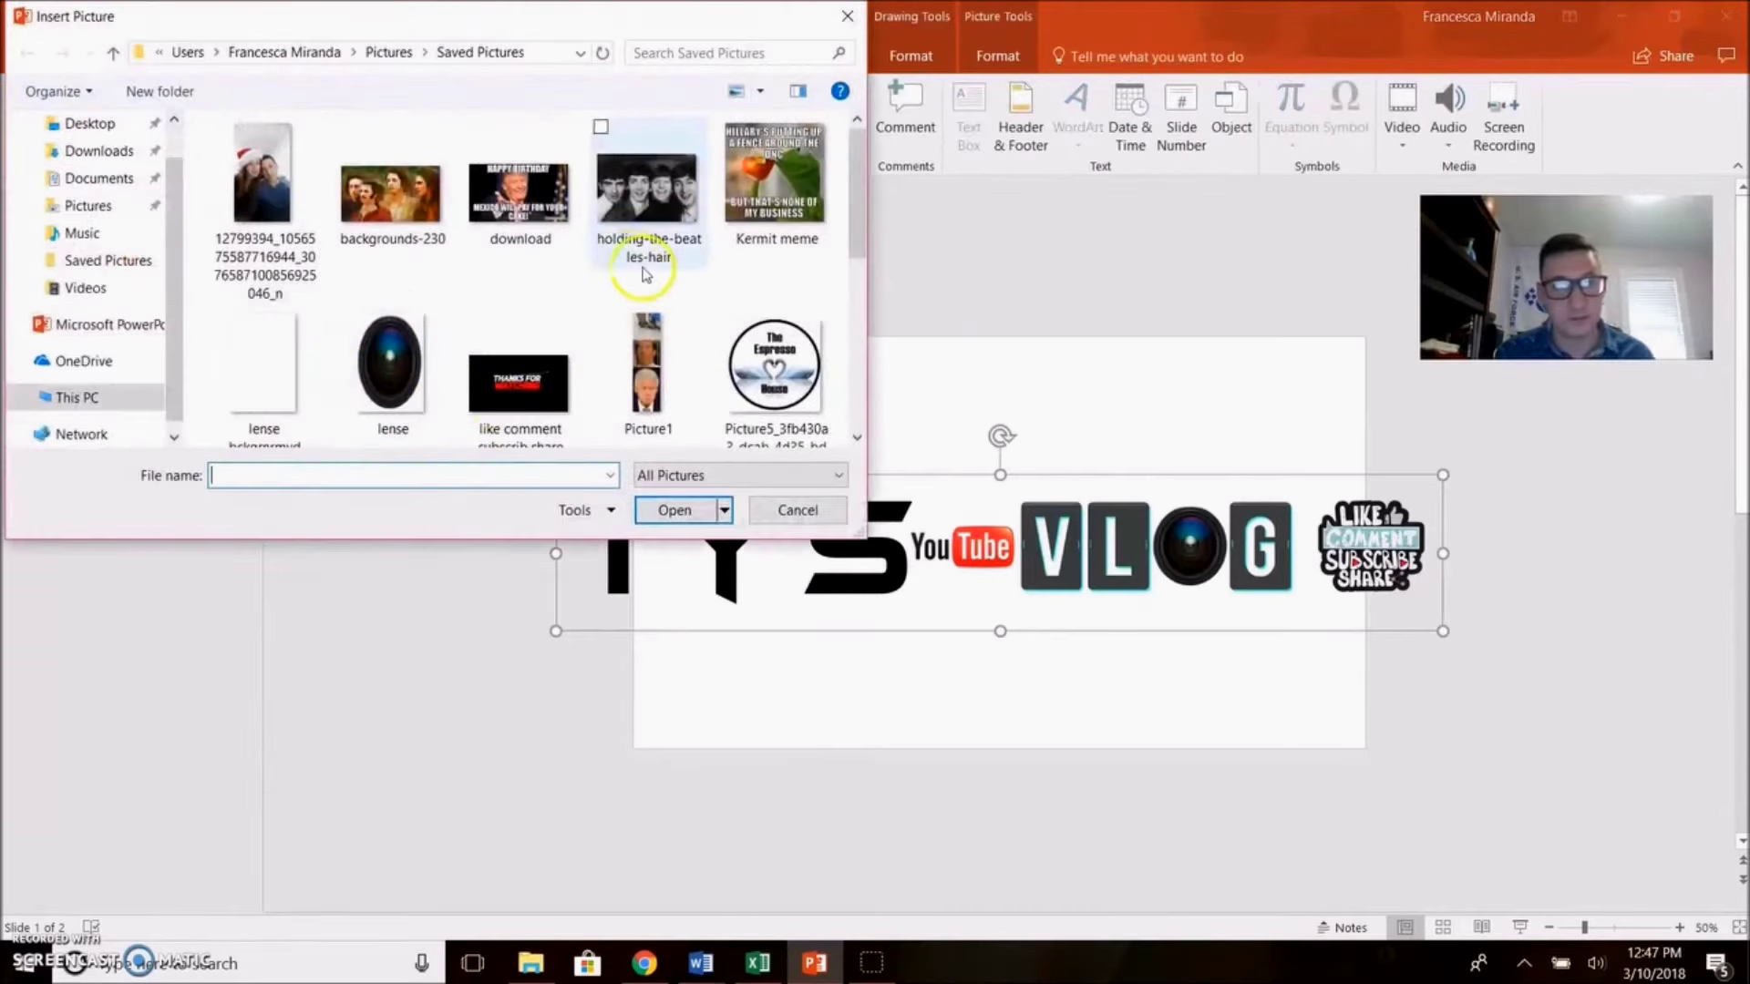
{"action": "scroll", "coordinate": [645, 273], "scroll_direction": "down", "scroll_amount": 3}
{"action": "left_click", "coordinate": [301, 410]}
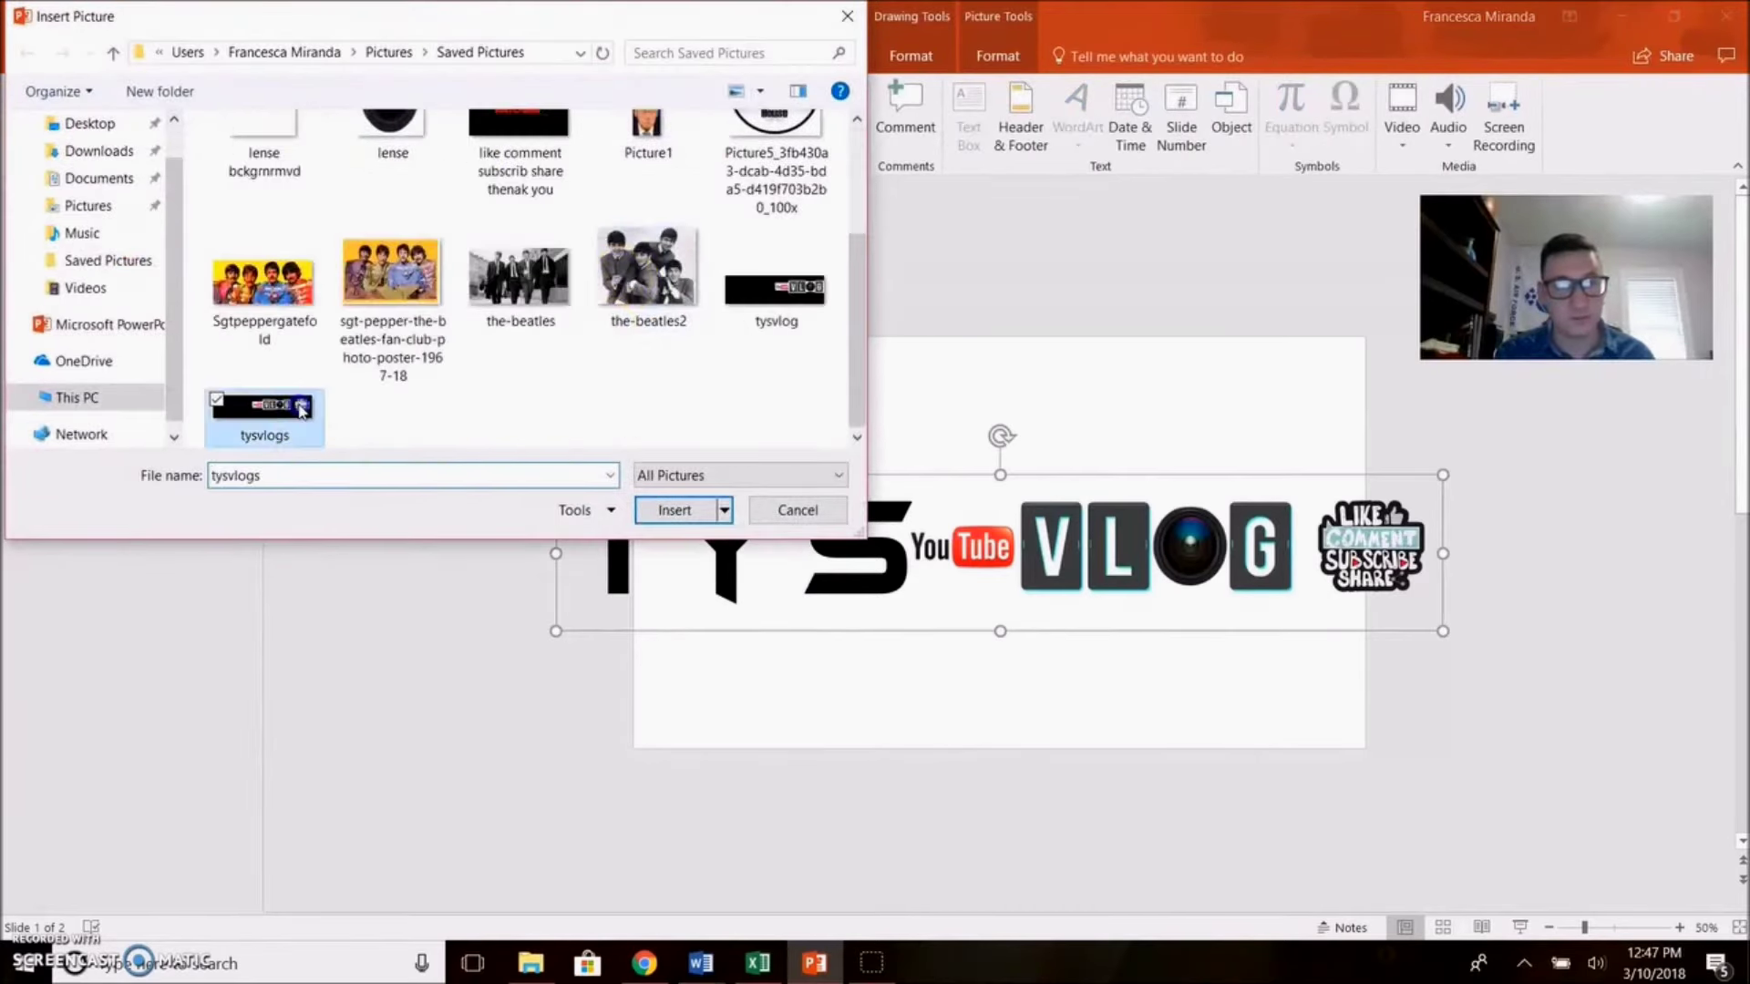
{"action": "left_click", "coordinate": [679, 510]}
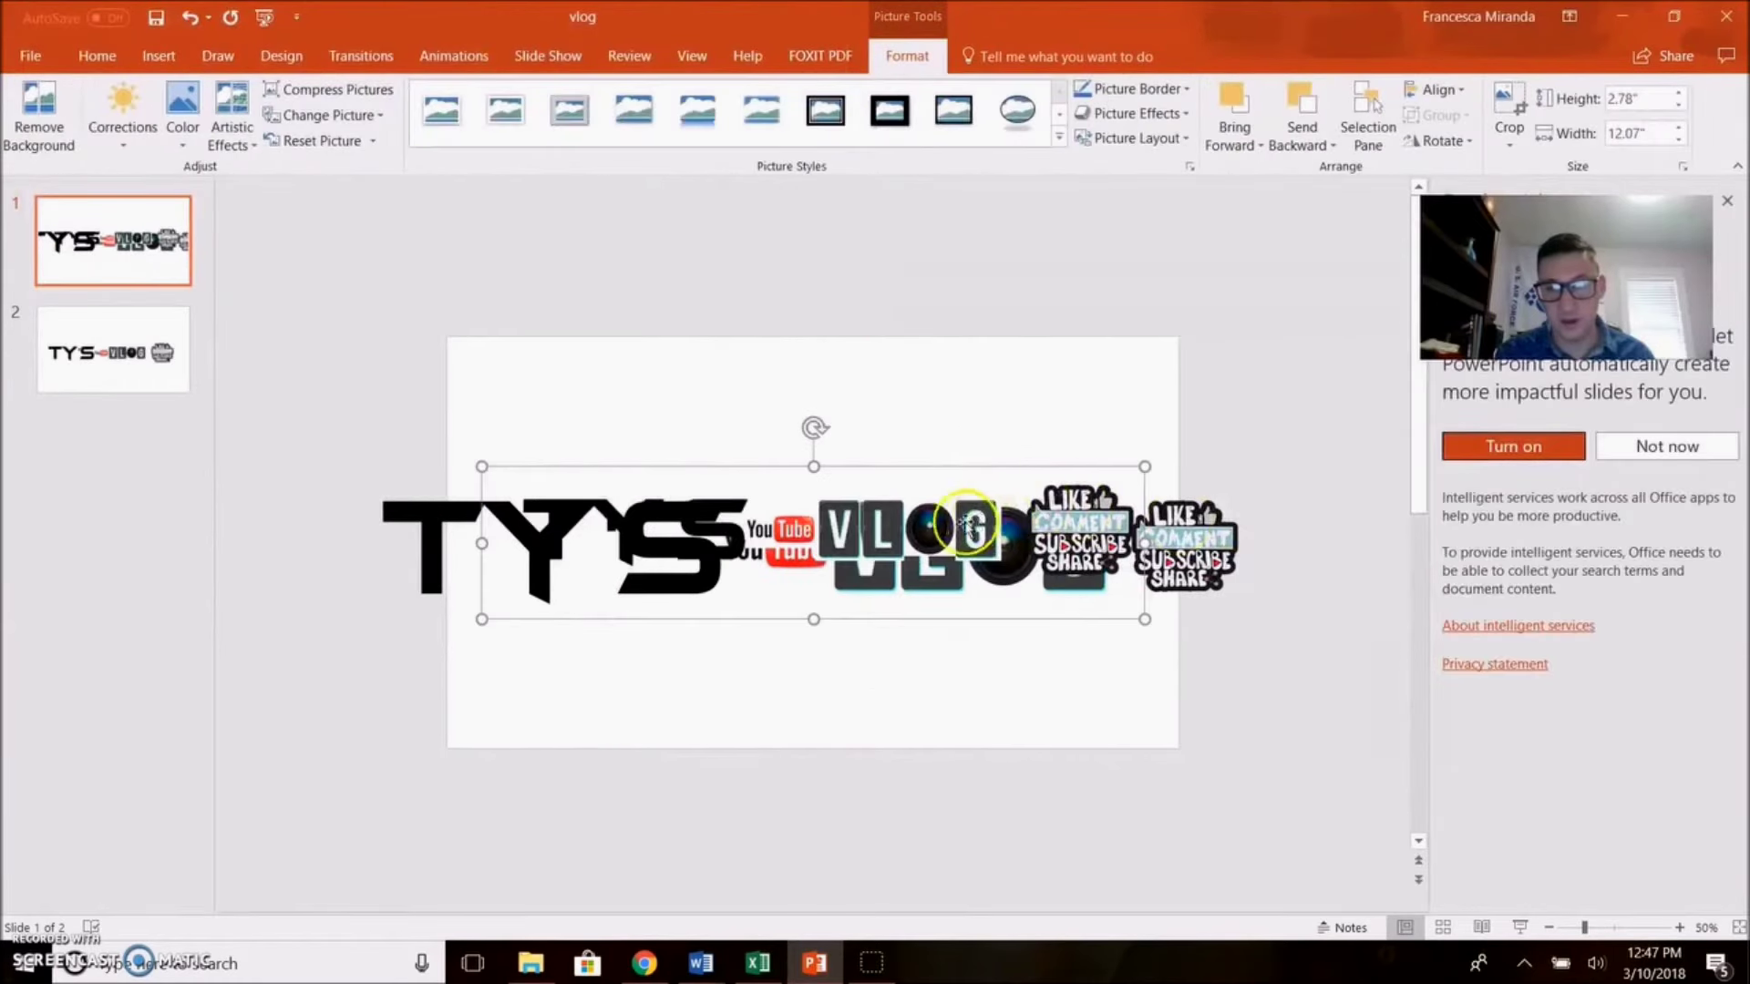
{"action": "left_click_drag", "start_coordinate": [965, 523], "coordinate": [943, 399]}
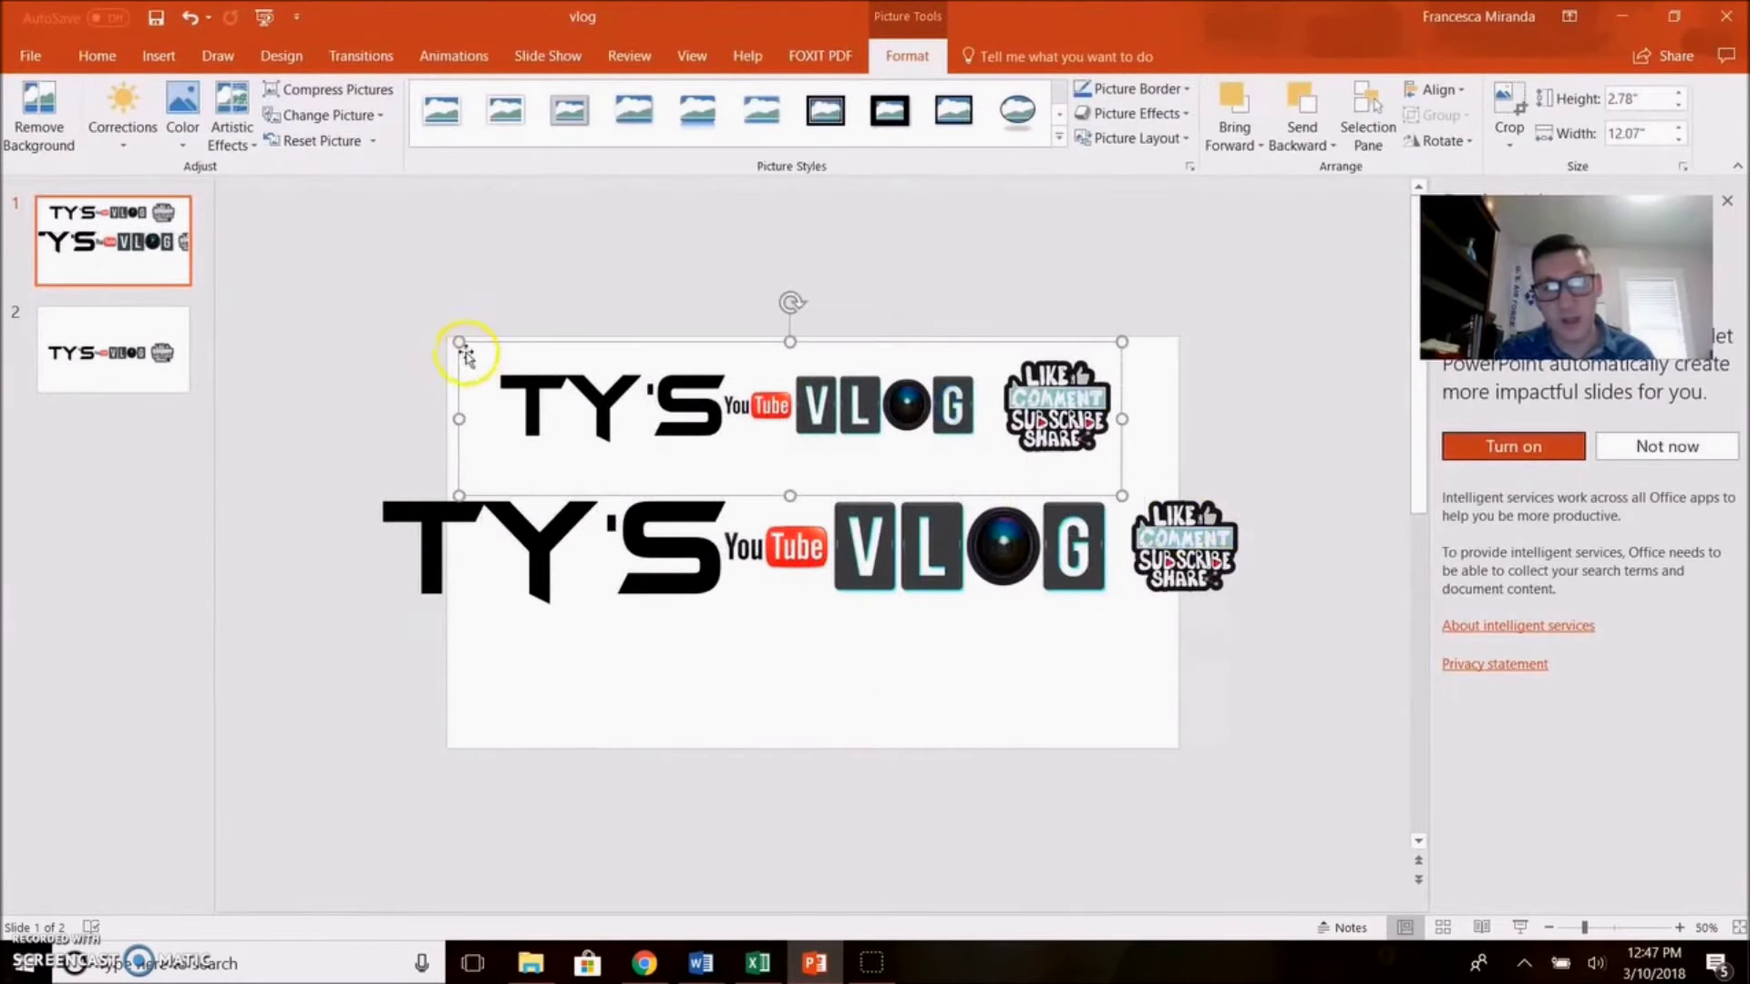
{"action": "left_click_drag", "start_coordinate": [458, 343], "coordinate": [747, 310]}
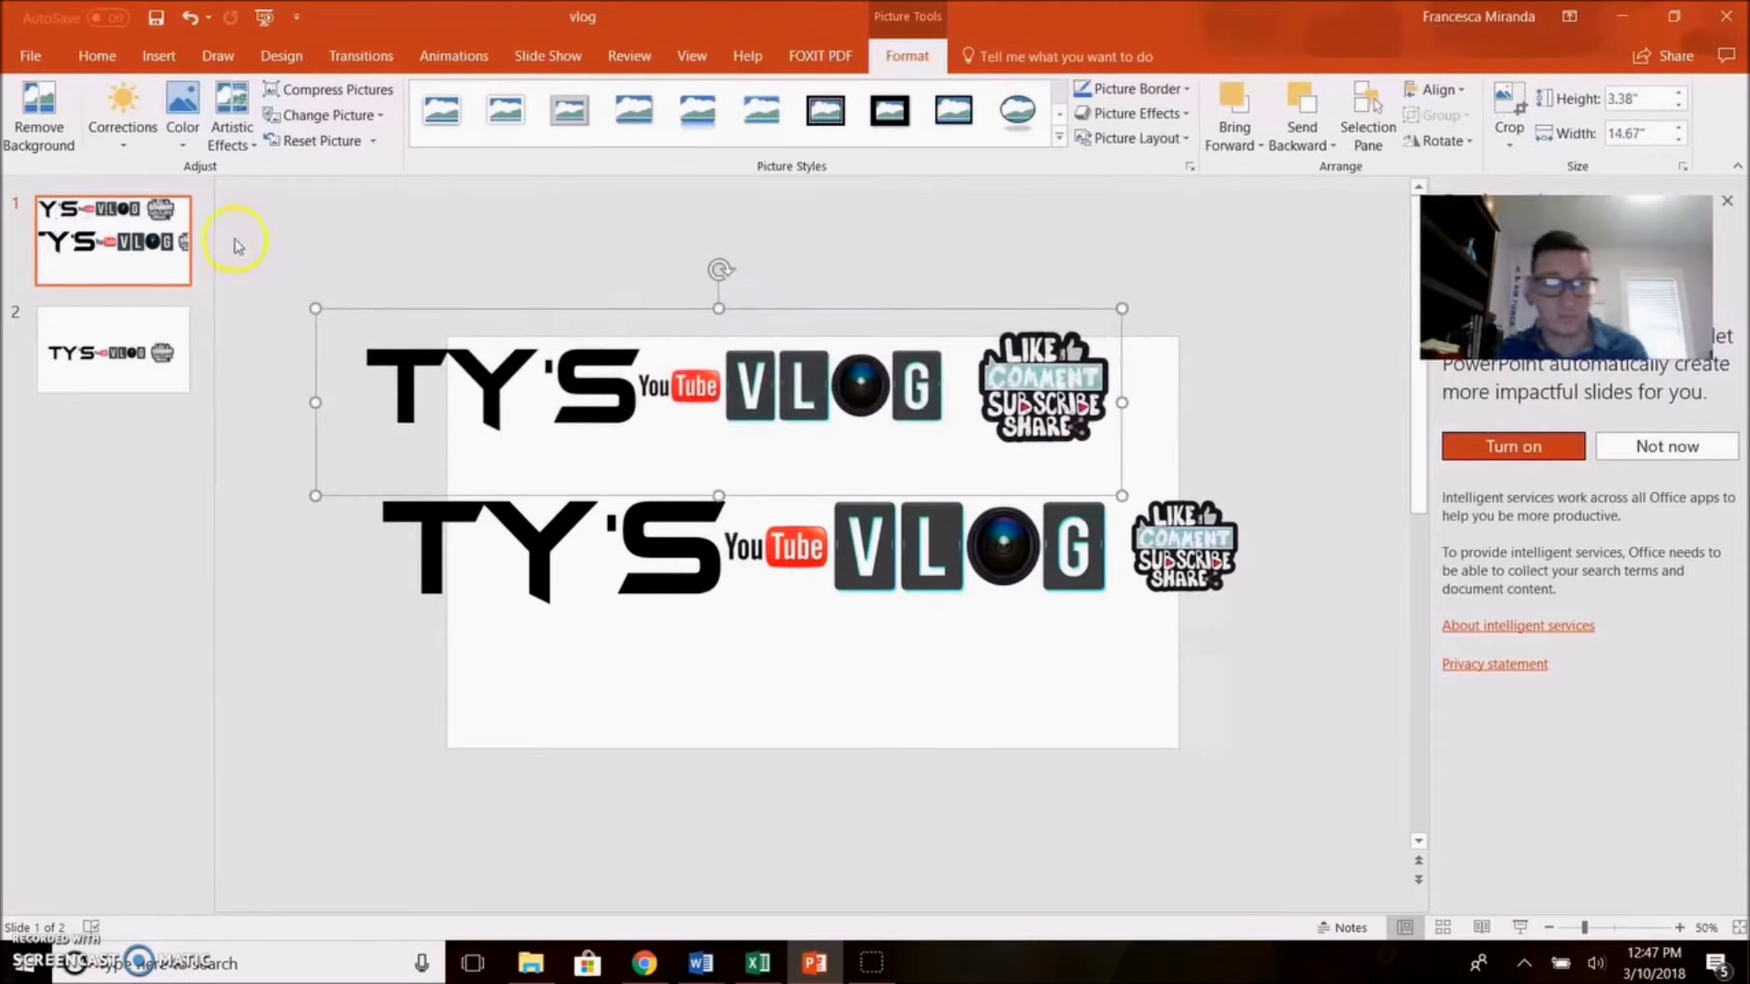
Step: Return to Chrome's Fotor tab showing the blank 2560×1440 px YouTube Channel Art canvas
{"action": "mouse_move", "coordinate": [645, 964]}
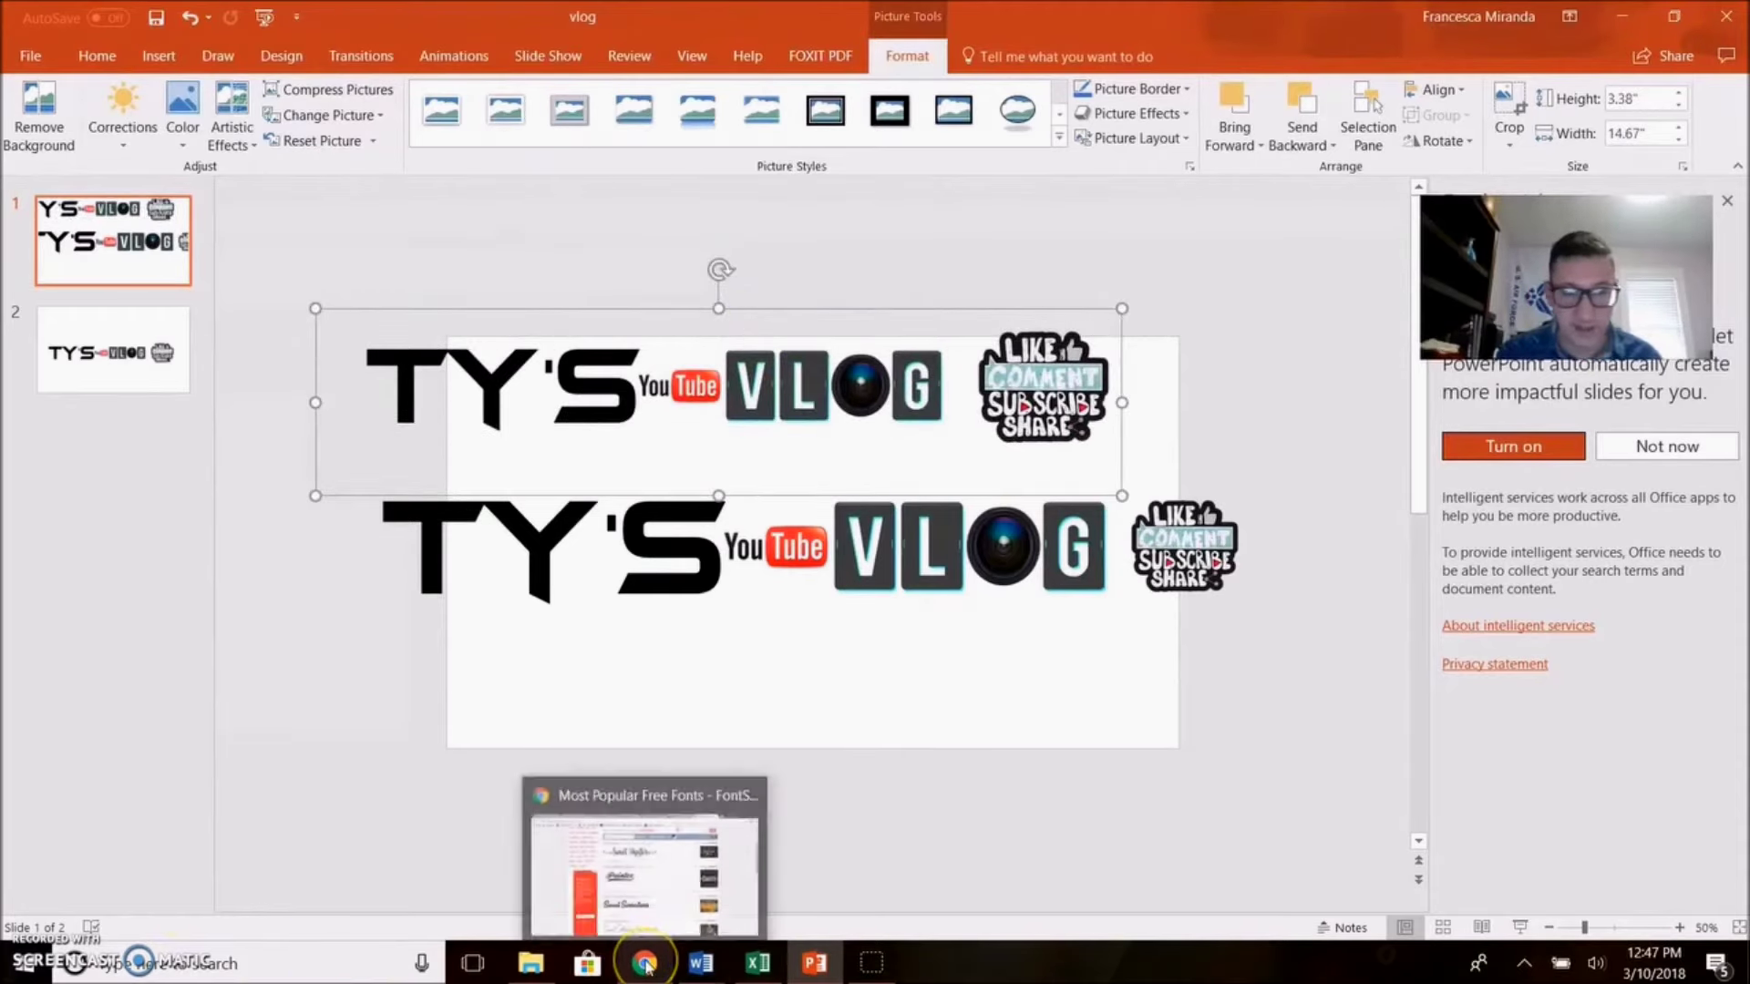
{"action": "left_click", "coordinate": [644, 964]}
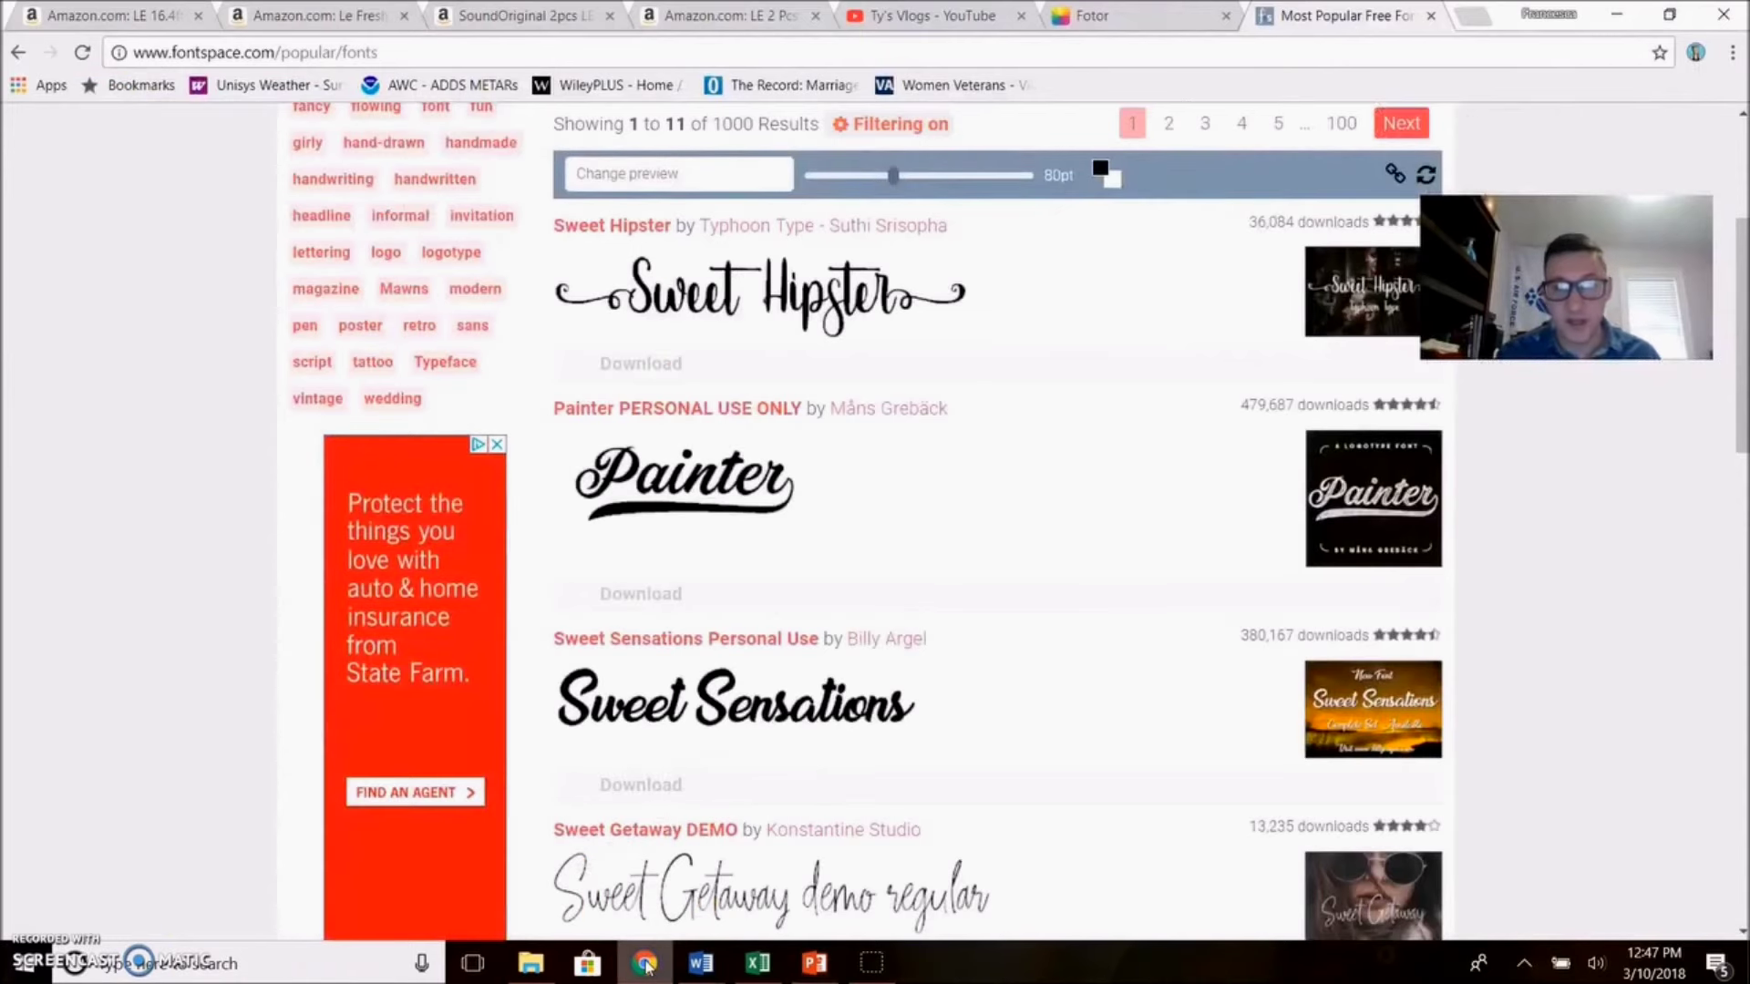
{"action": "left_click", "coordinate": [1121, 16]}
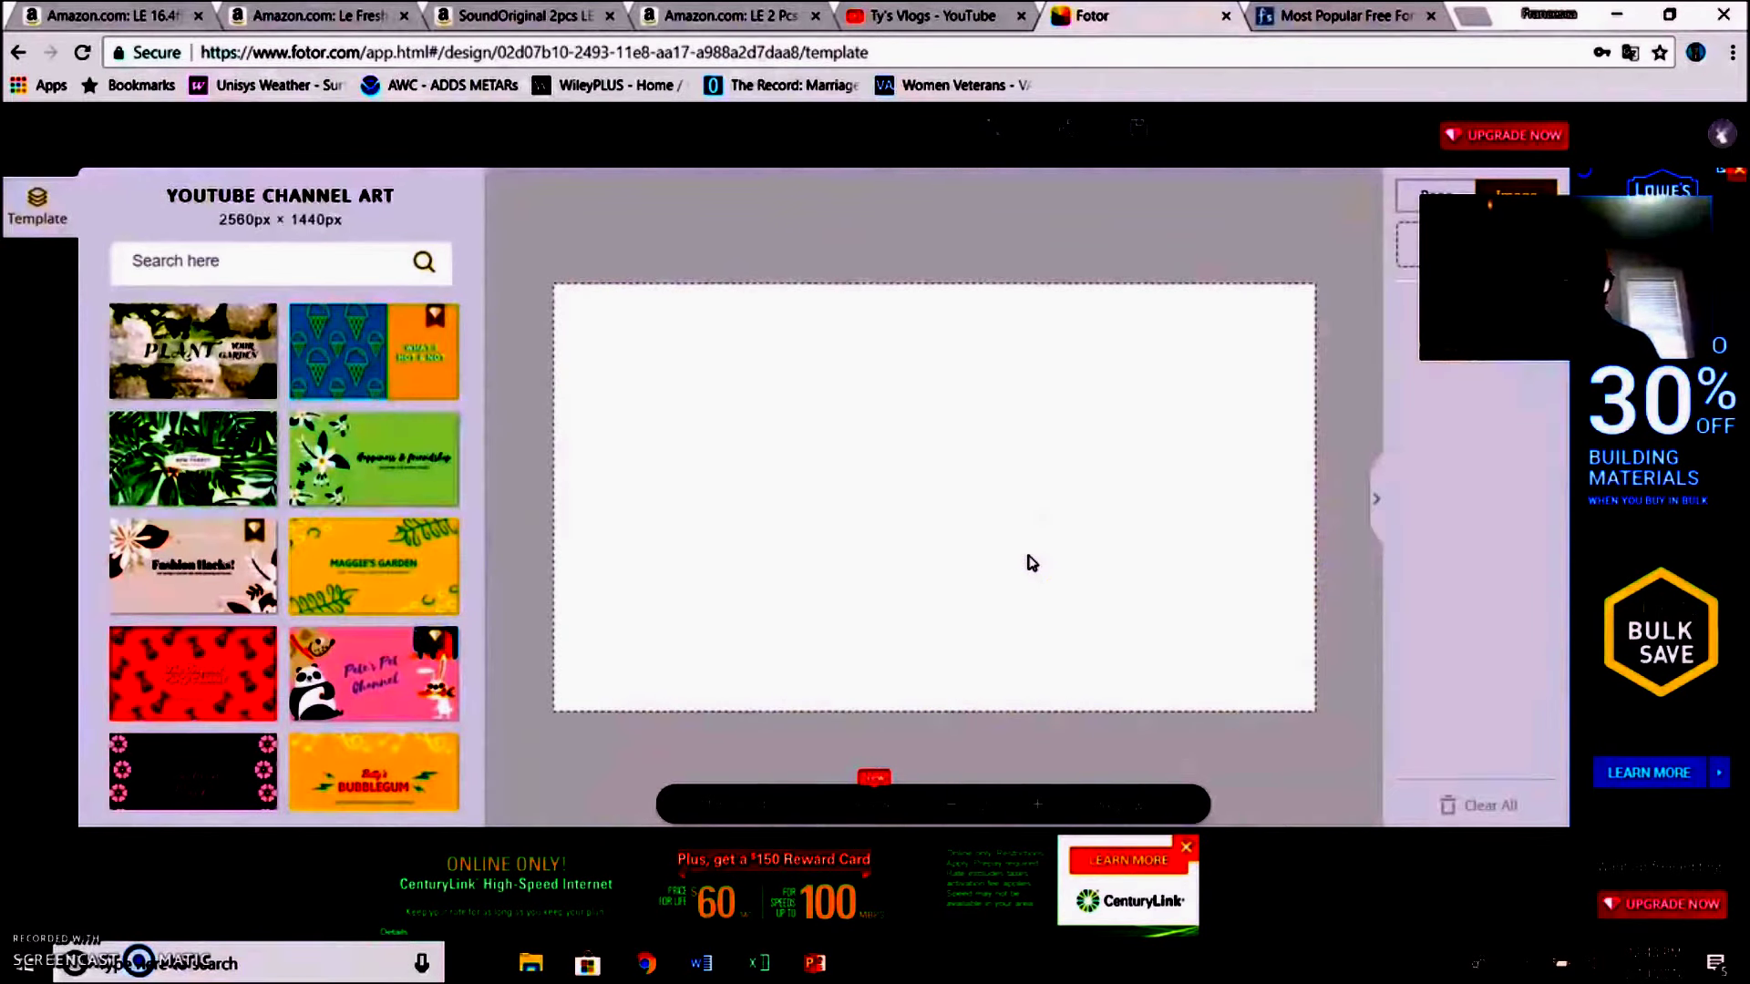
{"action": "left_click", "coordinate": [936, 212]}
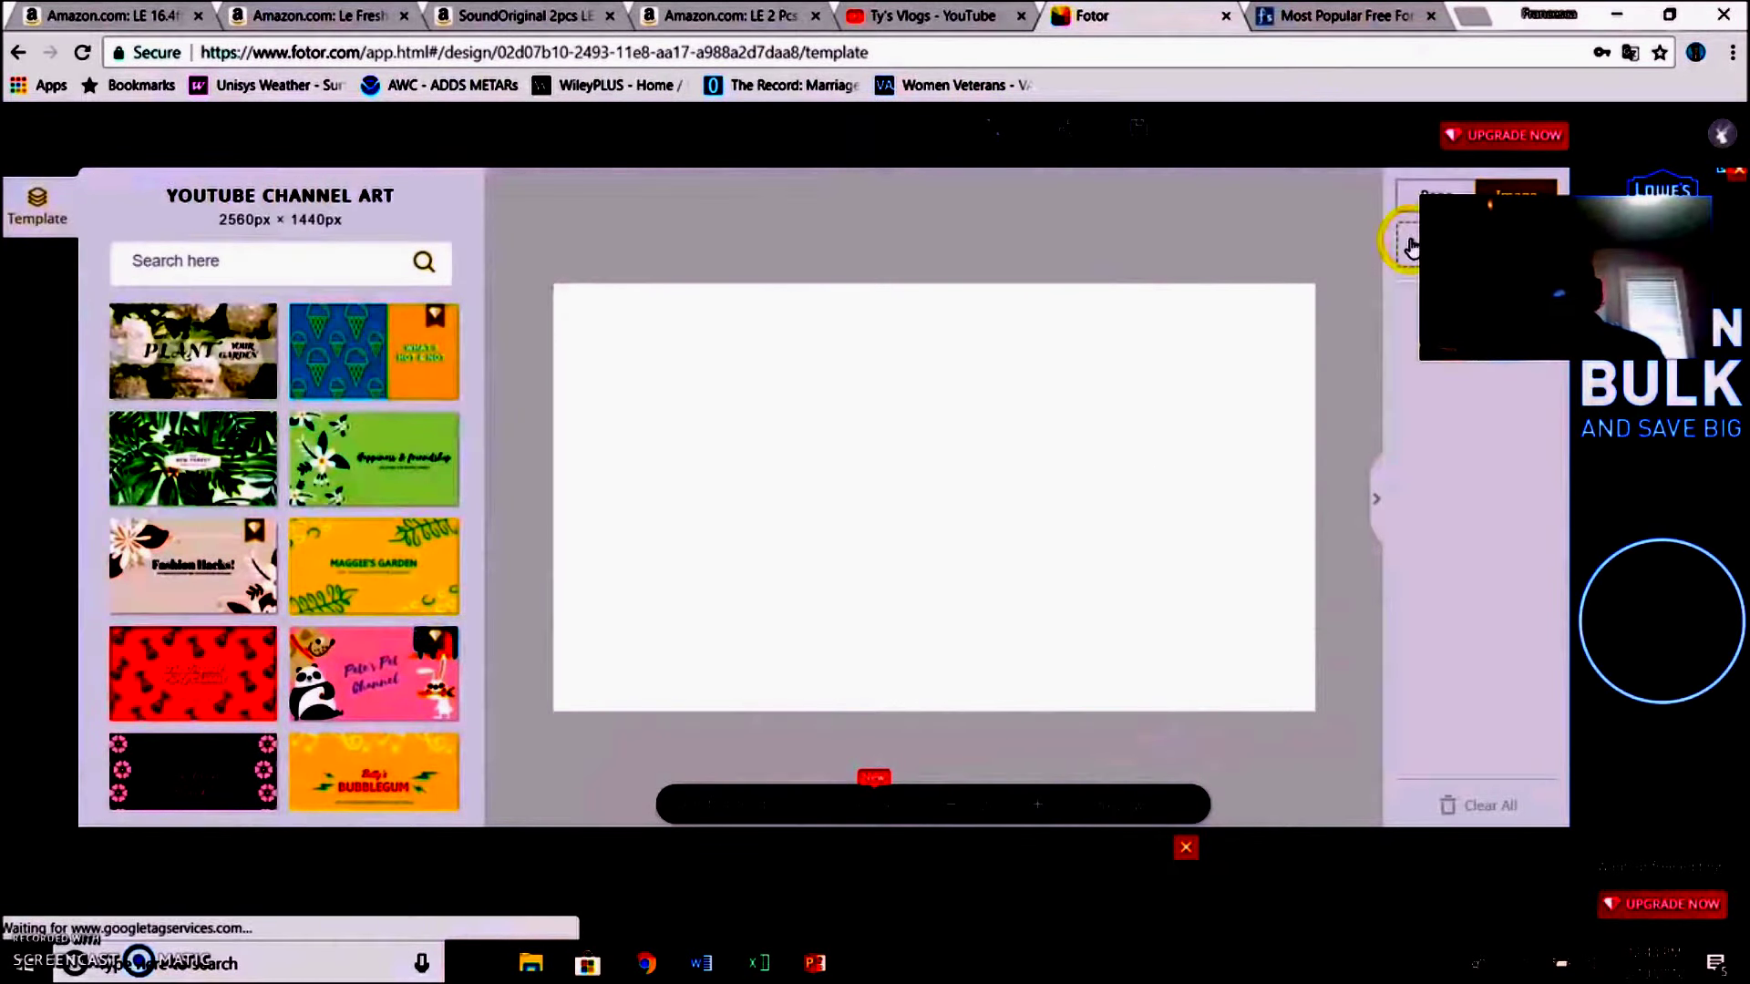
Step: Upload _FontPreview and place the Gravedigger image enlarged across the canvas centre
{"action": "left_click", "coordinate": [1410, 242]}
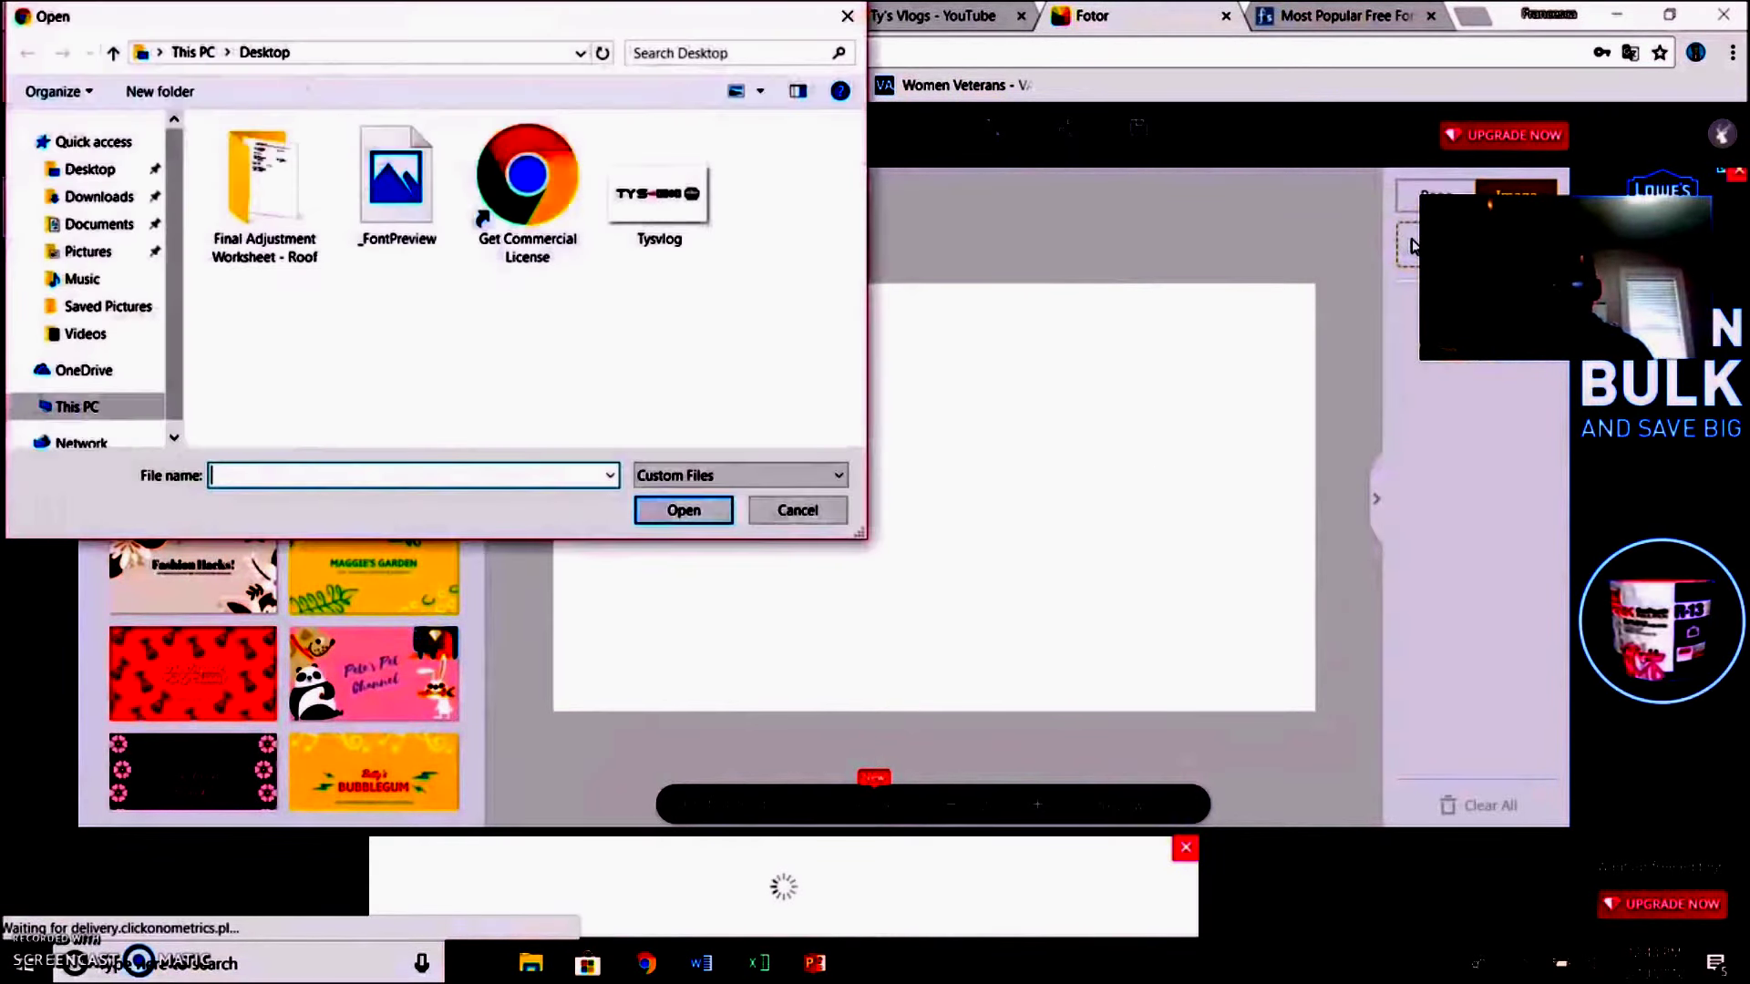
{"action": "left_click", "coordinate": [394, 196]}
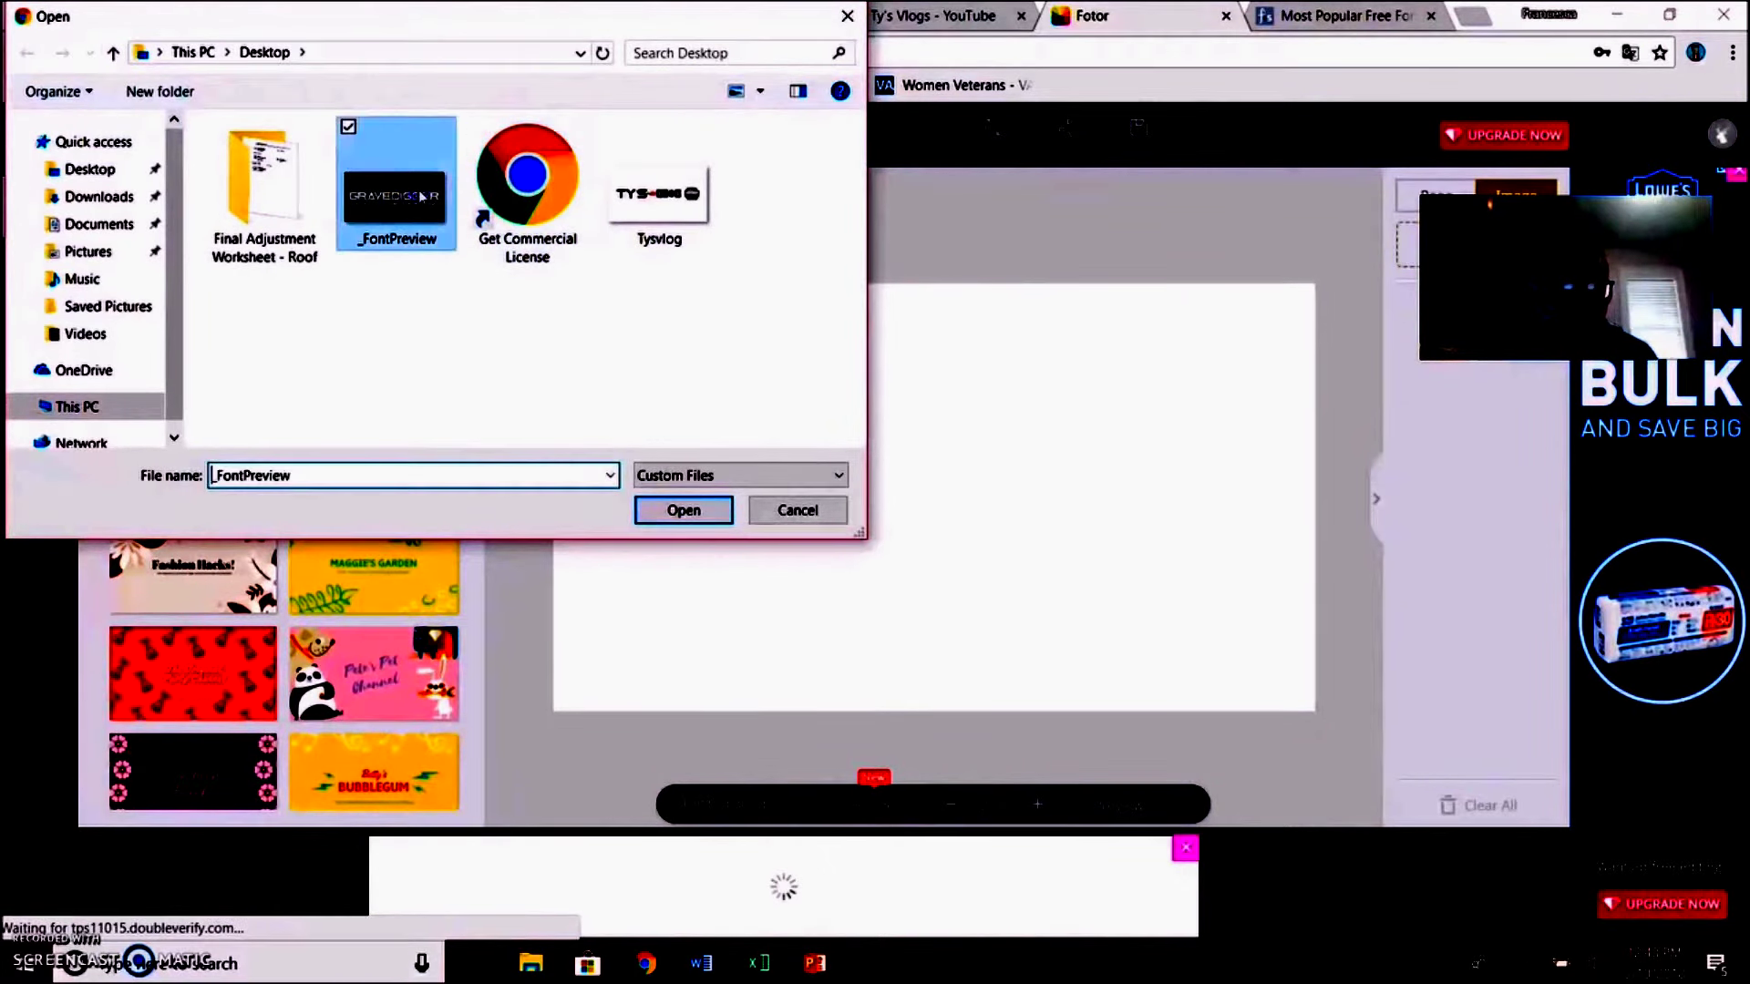
{"action": "left_click", "coordinate": [683, 510]}
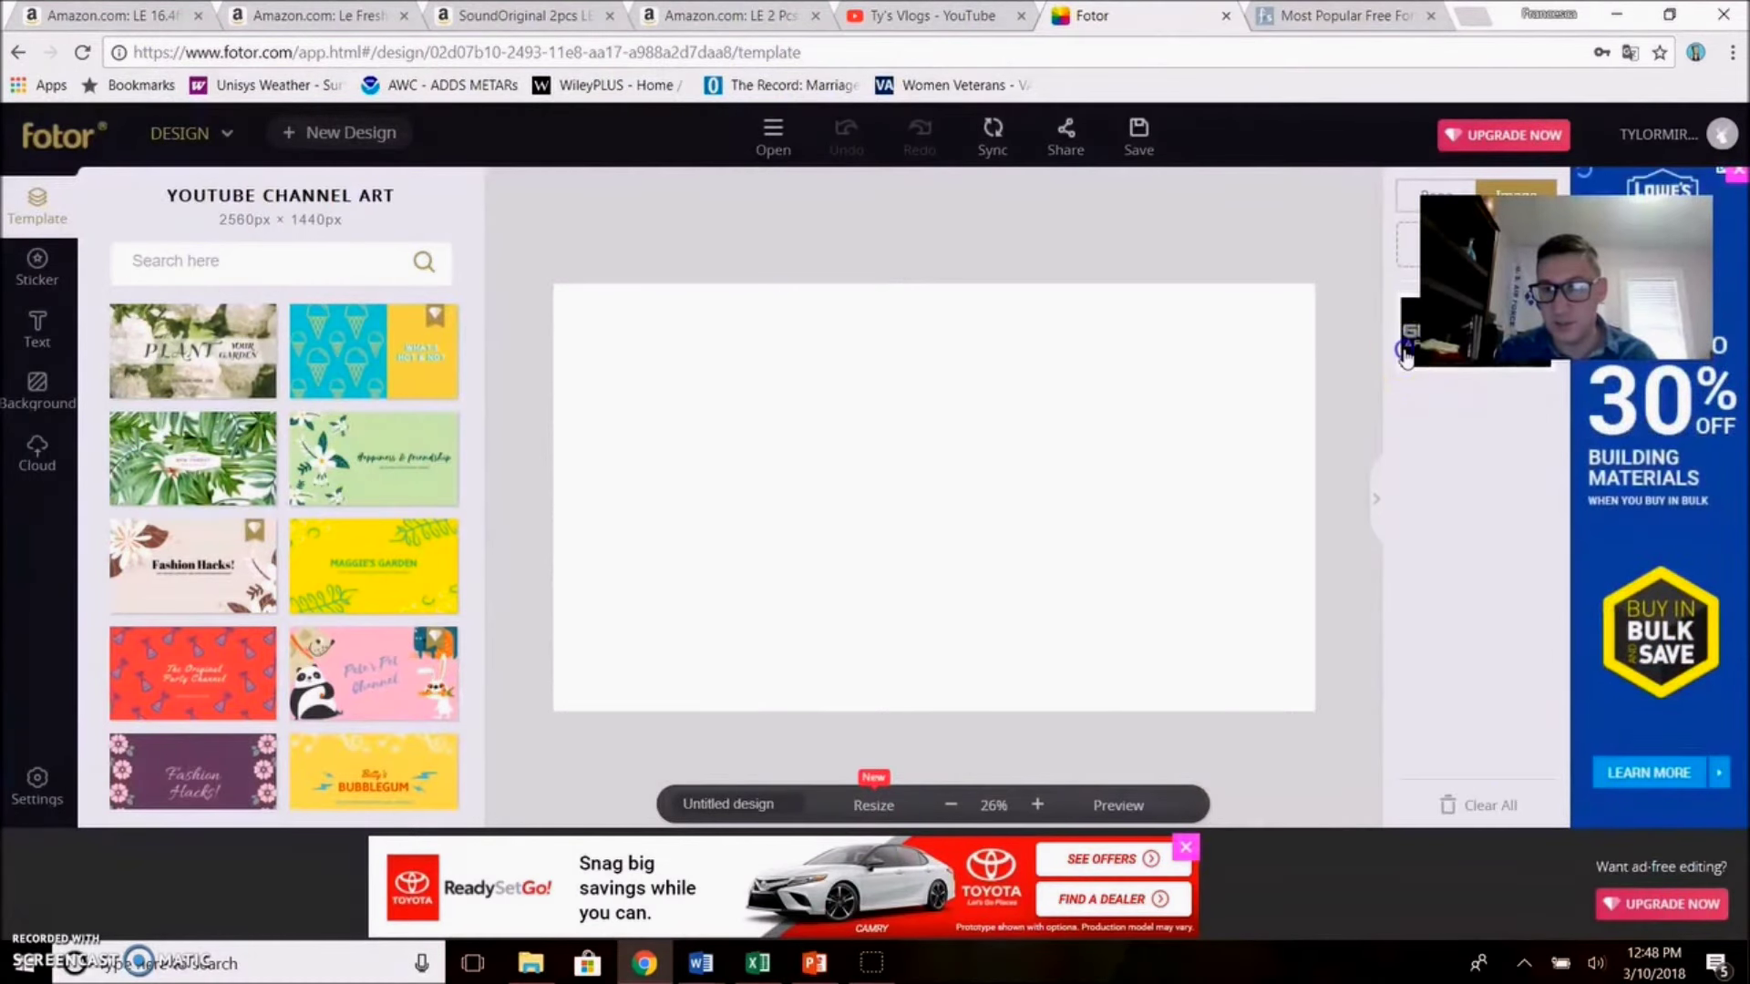
{"action": "left_click", "coordinate": [1406, 355]}
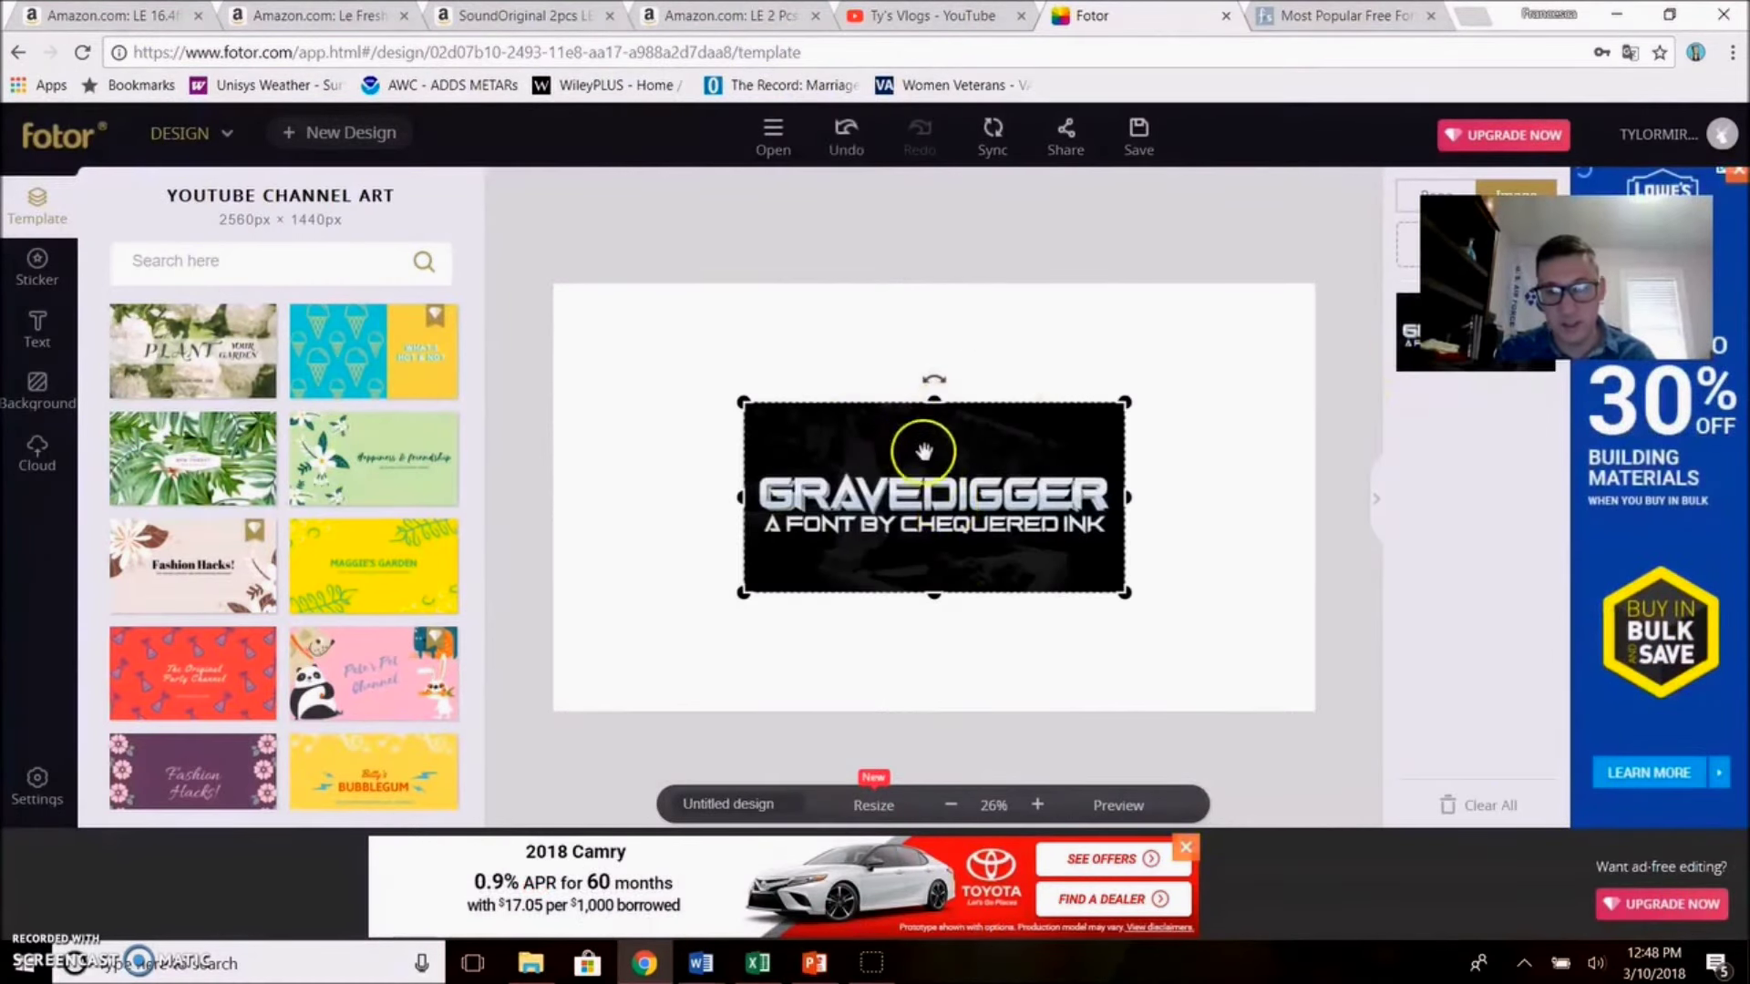
{"action": "left_click_drag", "start_coordinate": [742, 401], "coordinate": [531, 379]}
{"action": "left_click_drag", "start_coordinate": [855, 424], "coordinate": [941, 467]}
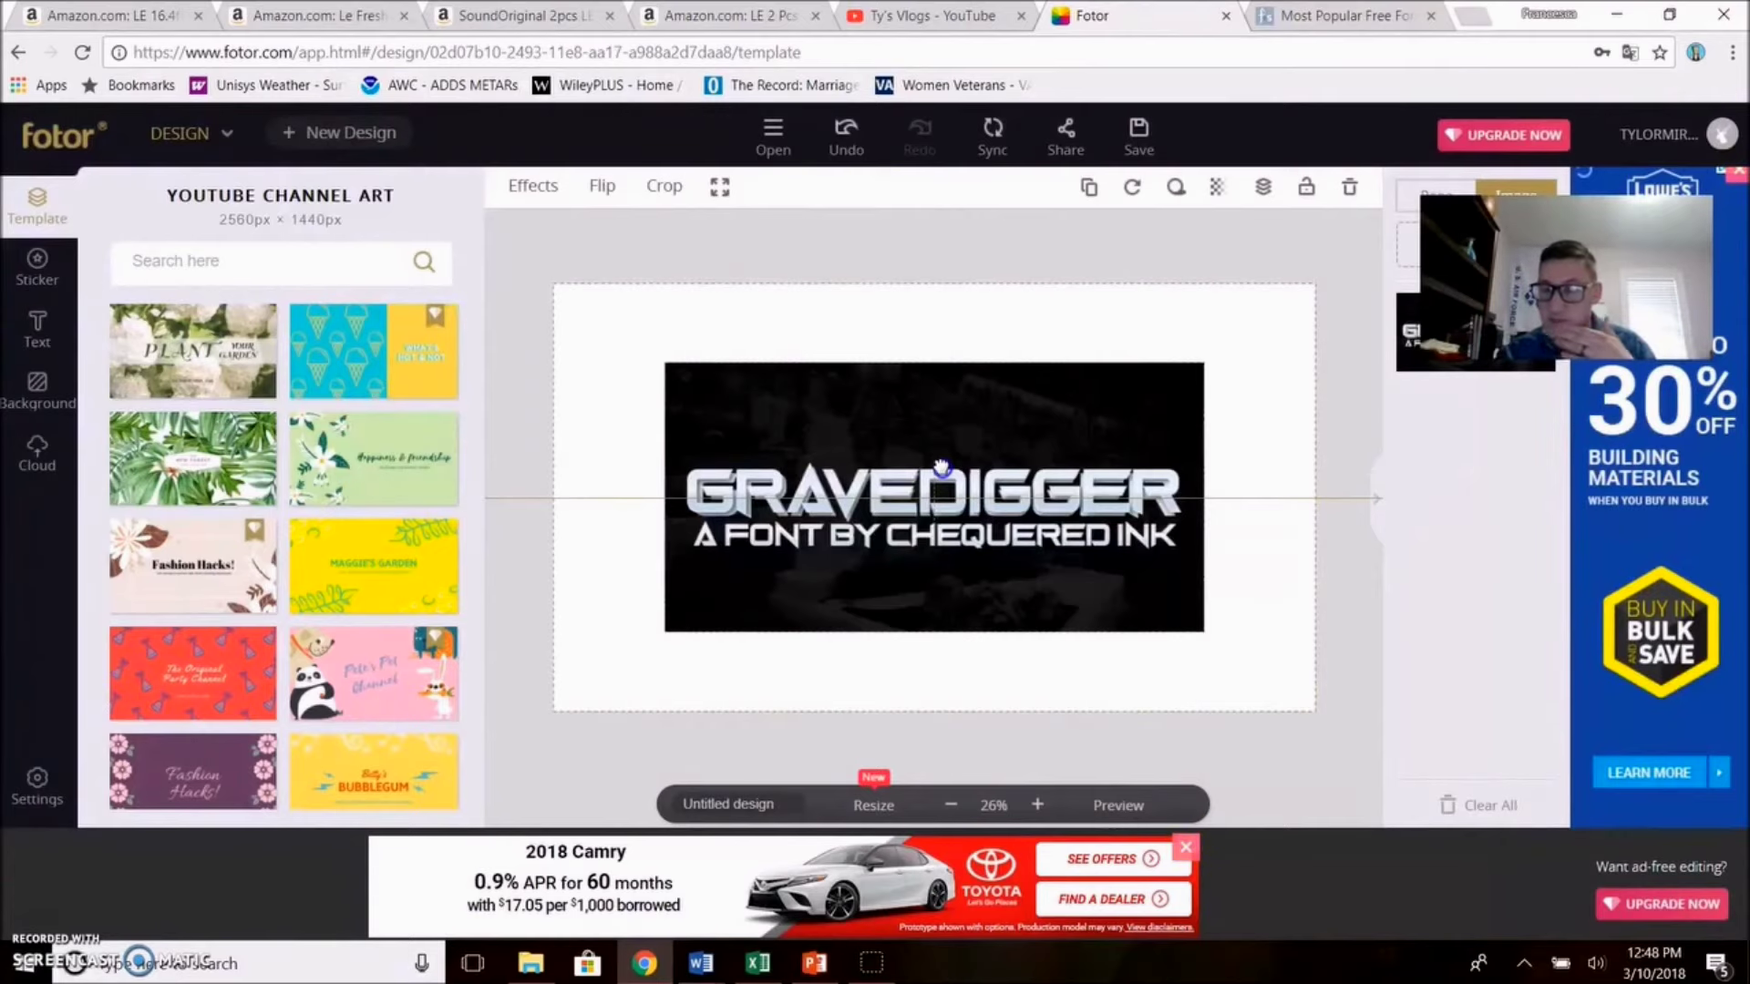
{"action": "left_click", "coordinate": [941, 467]}
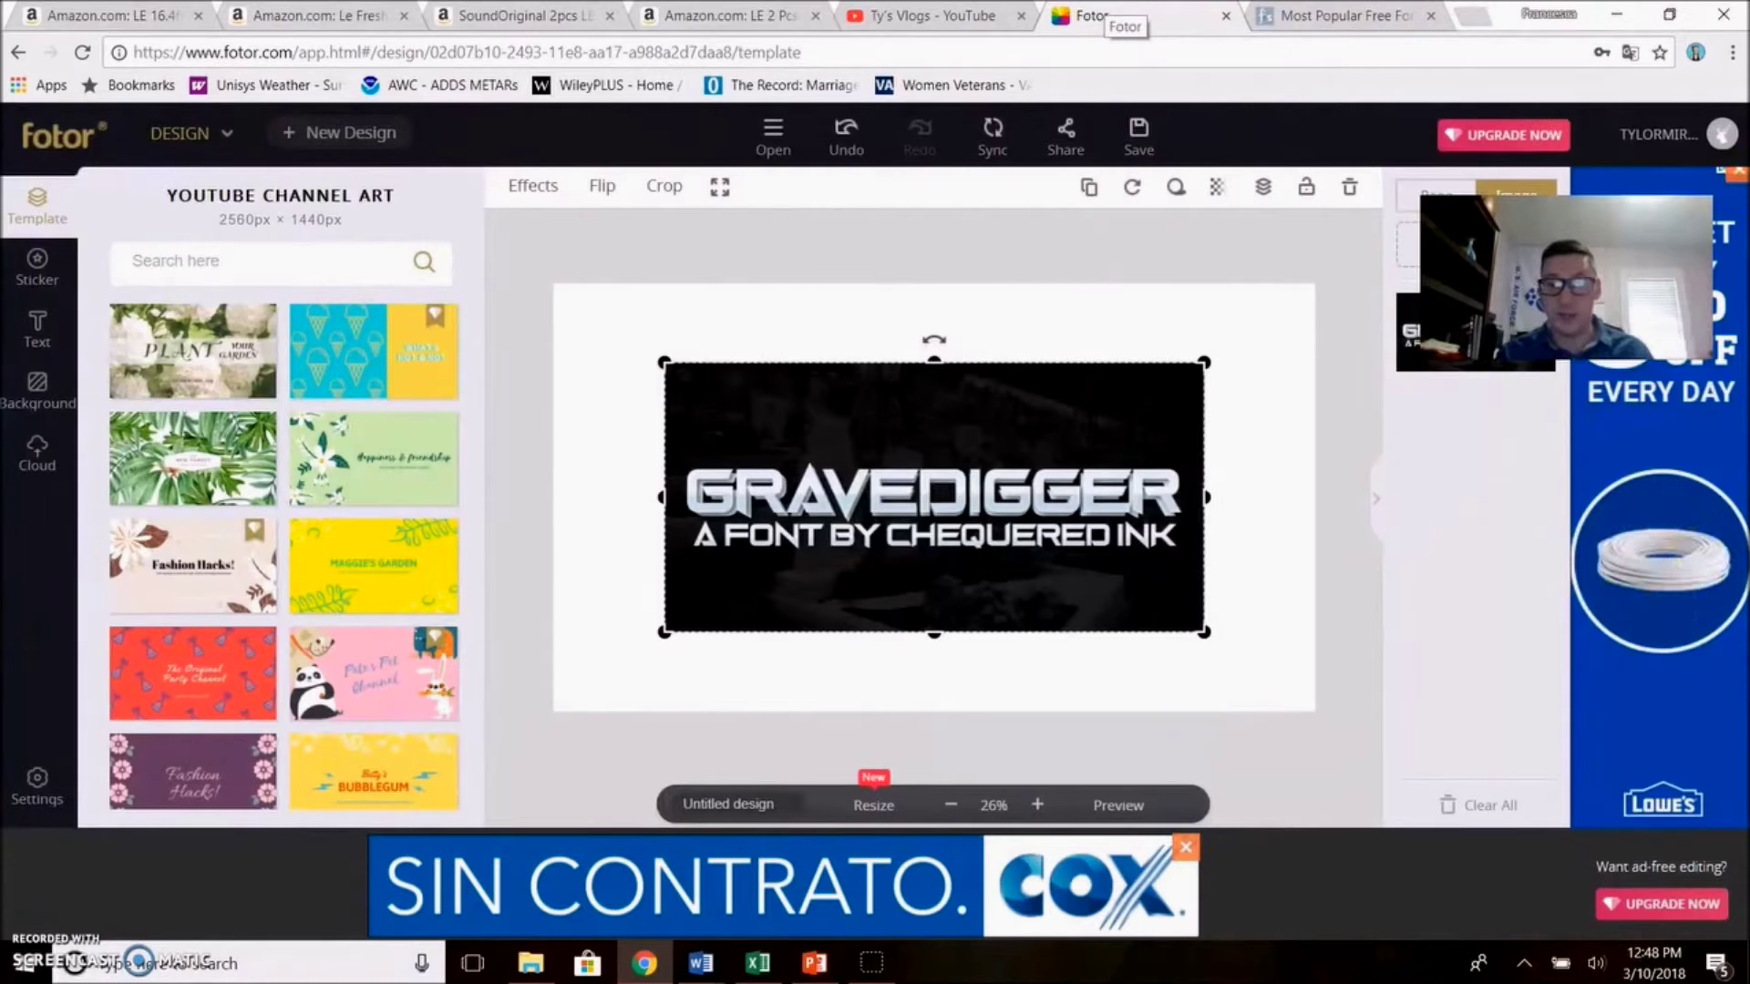
Step: Preview the channel art on the monitor, laptop and phone mockups
{"action": "left_click", "coordinate": [1128, 814]}
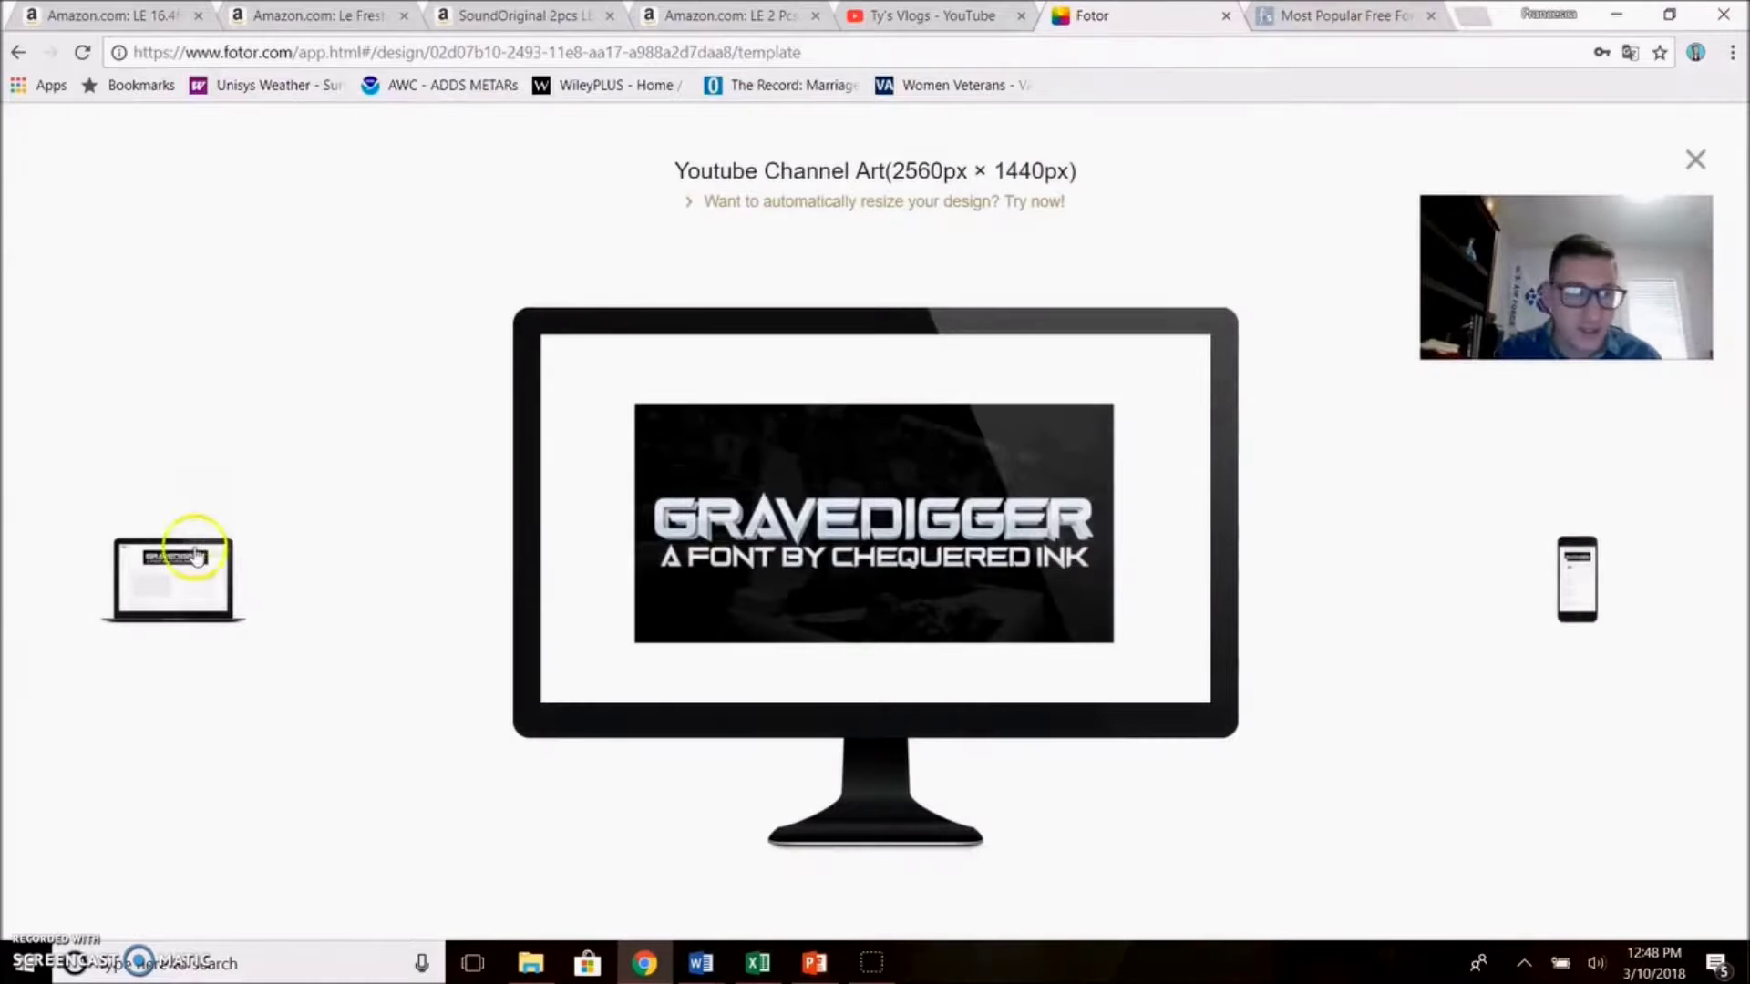
{"action": "left_click", "coordinate": [173, 574]}
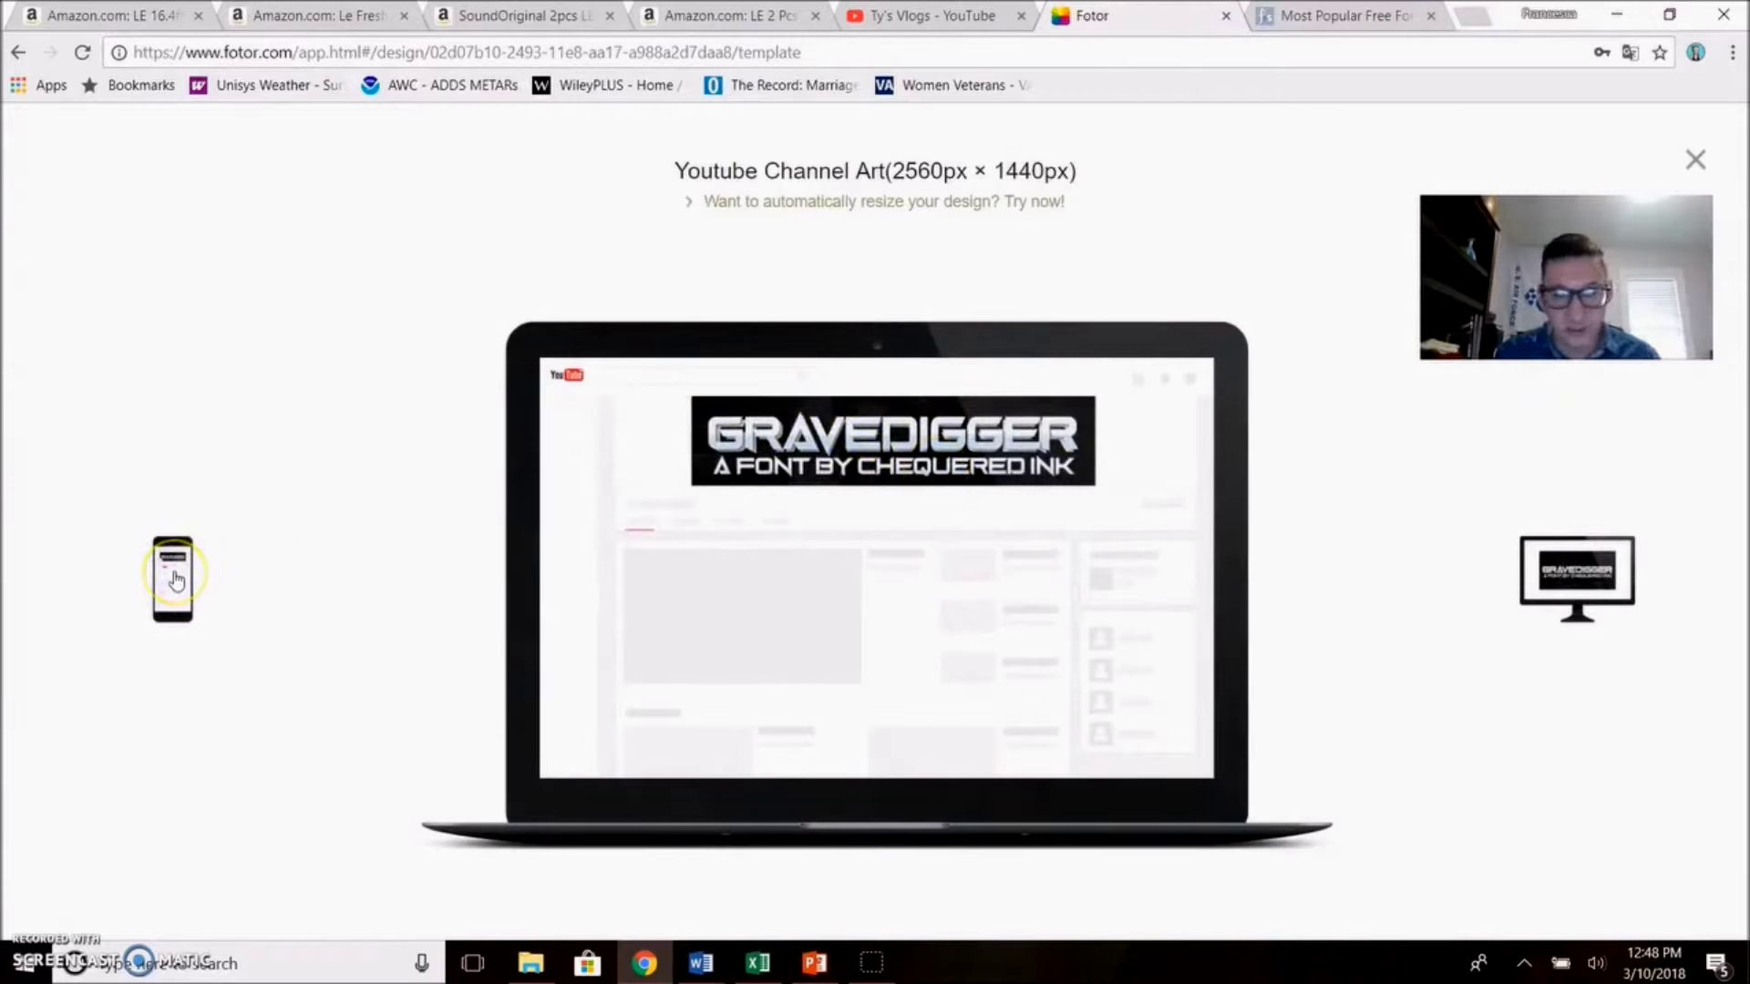
{"action": "left_click", "coordinate": [176, 581]}
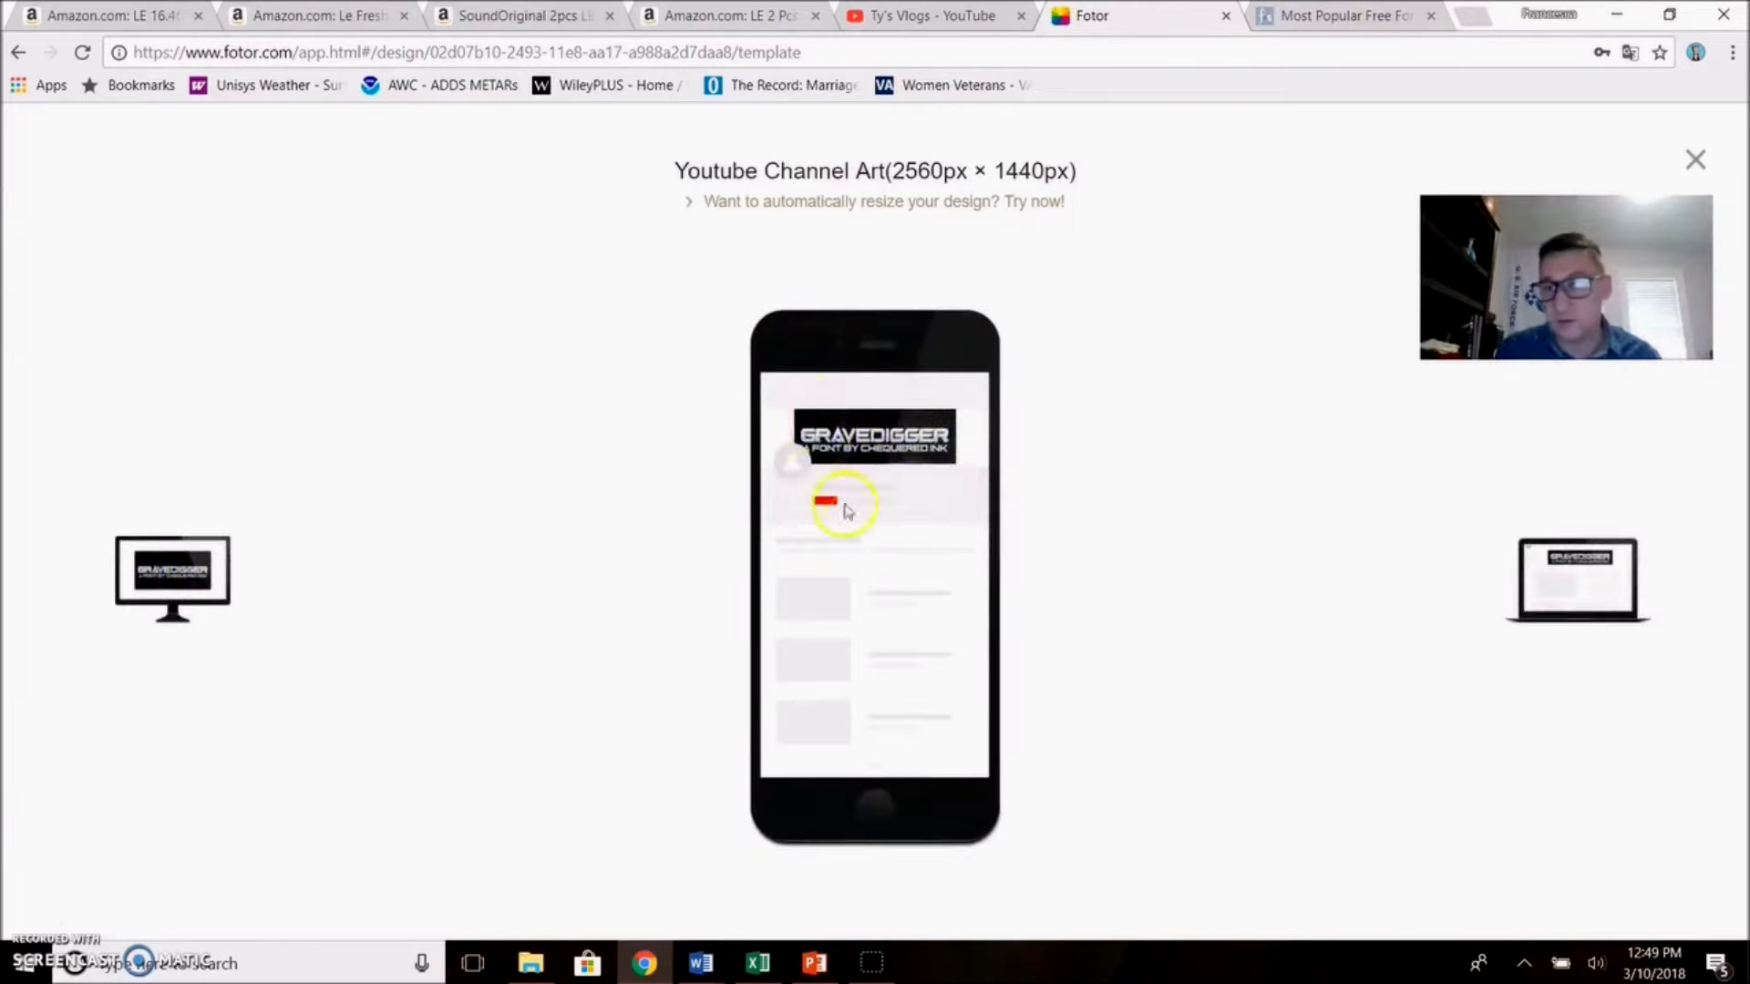
{"action": "left_click", "coordinate": [1318, 529]}
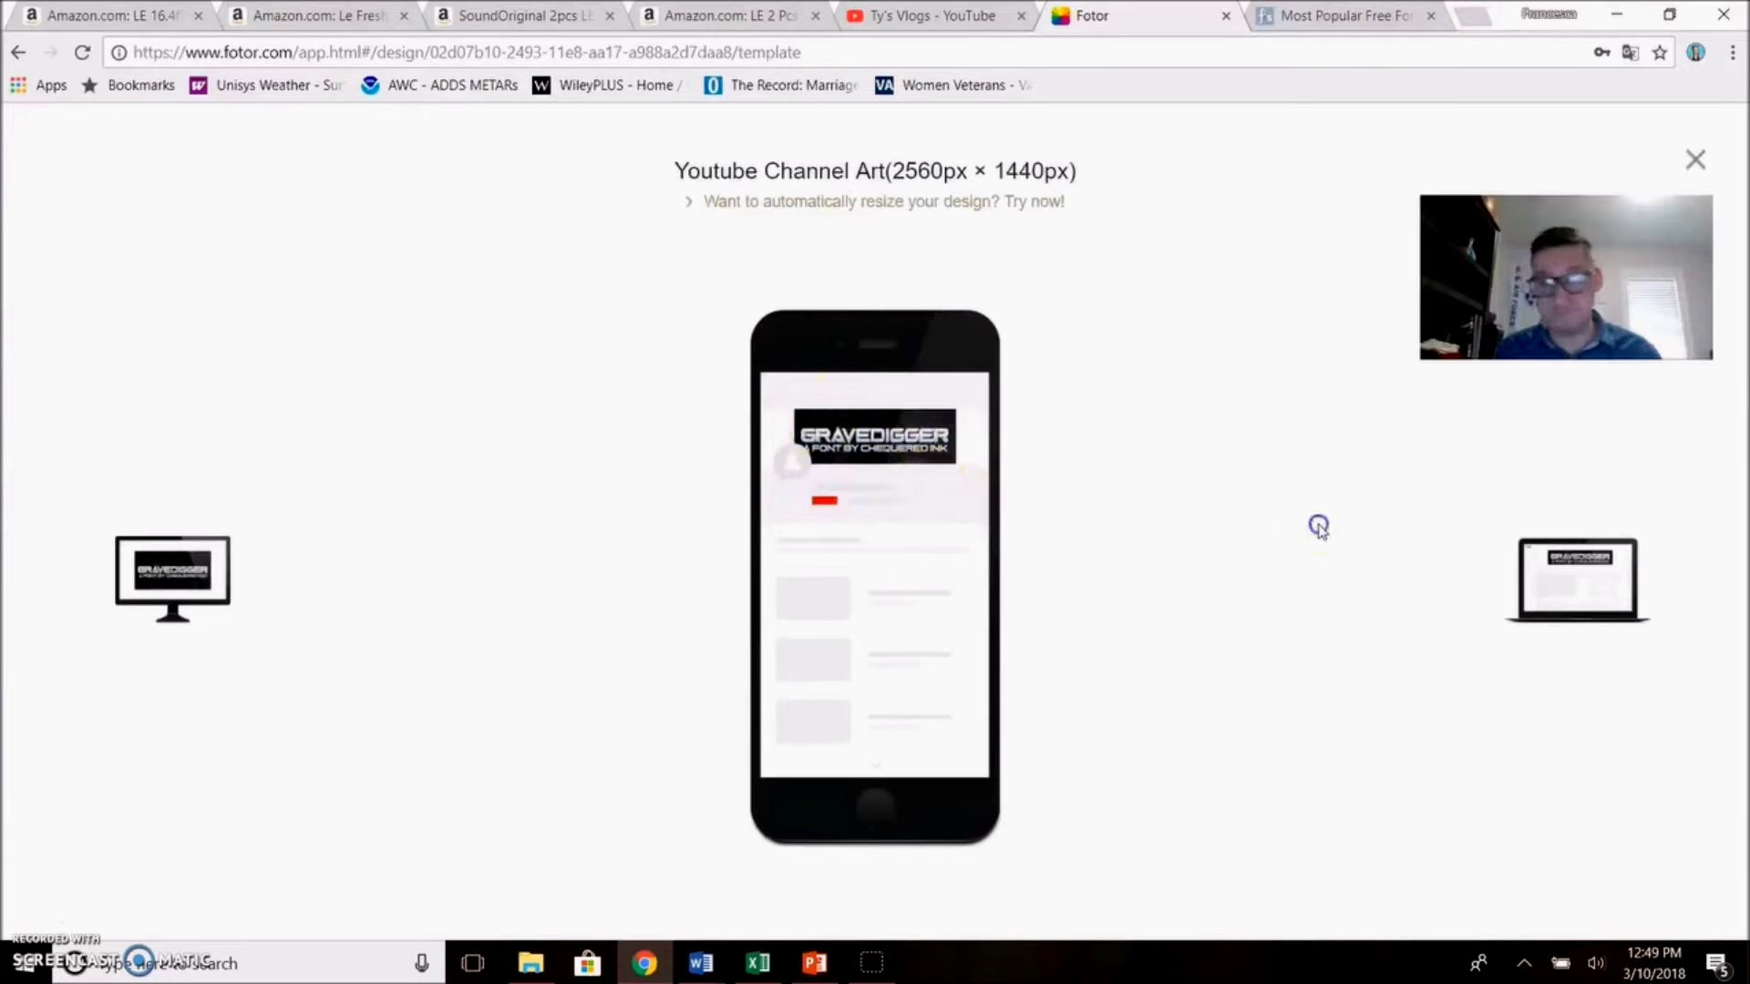
Step: Close the Fotor tab, confirming Leave, and close the FontSpace tab
{"action": "left_click", "coordinate": [1227, 16]}
{"action": "left_click", "coordinate": [951, 172]}
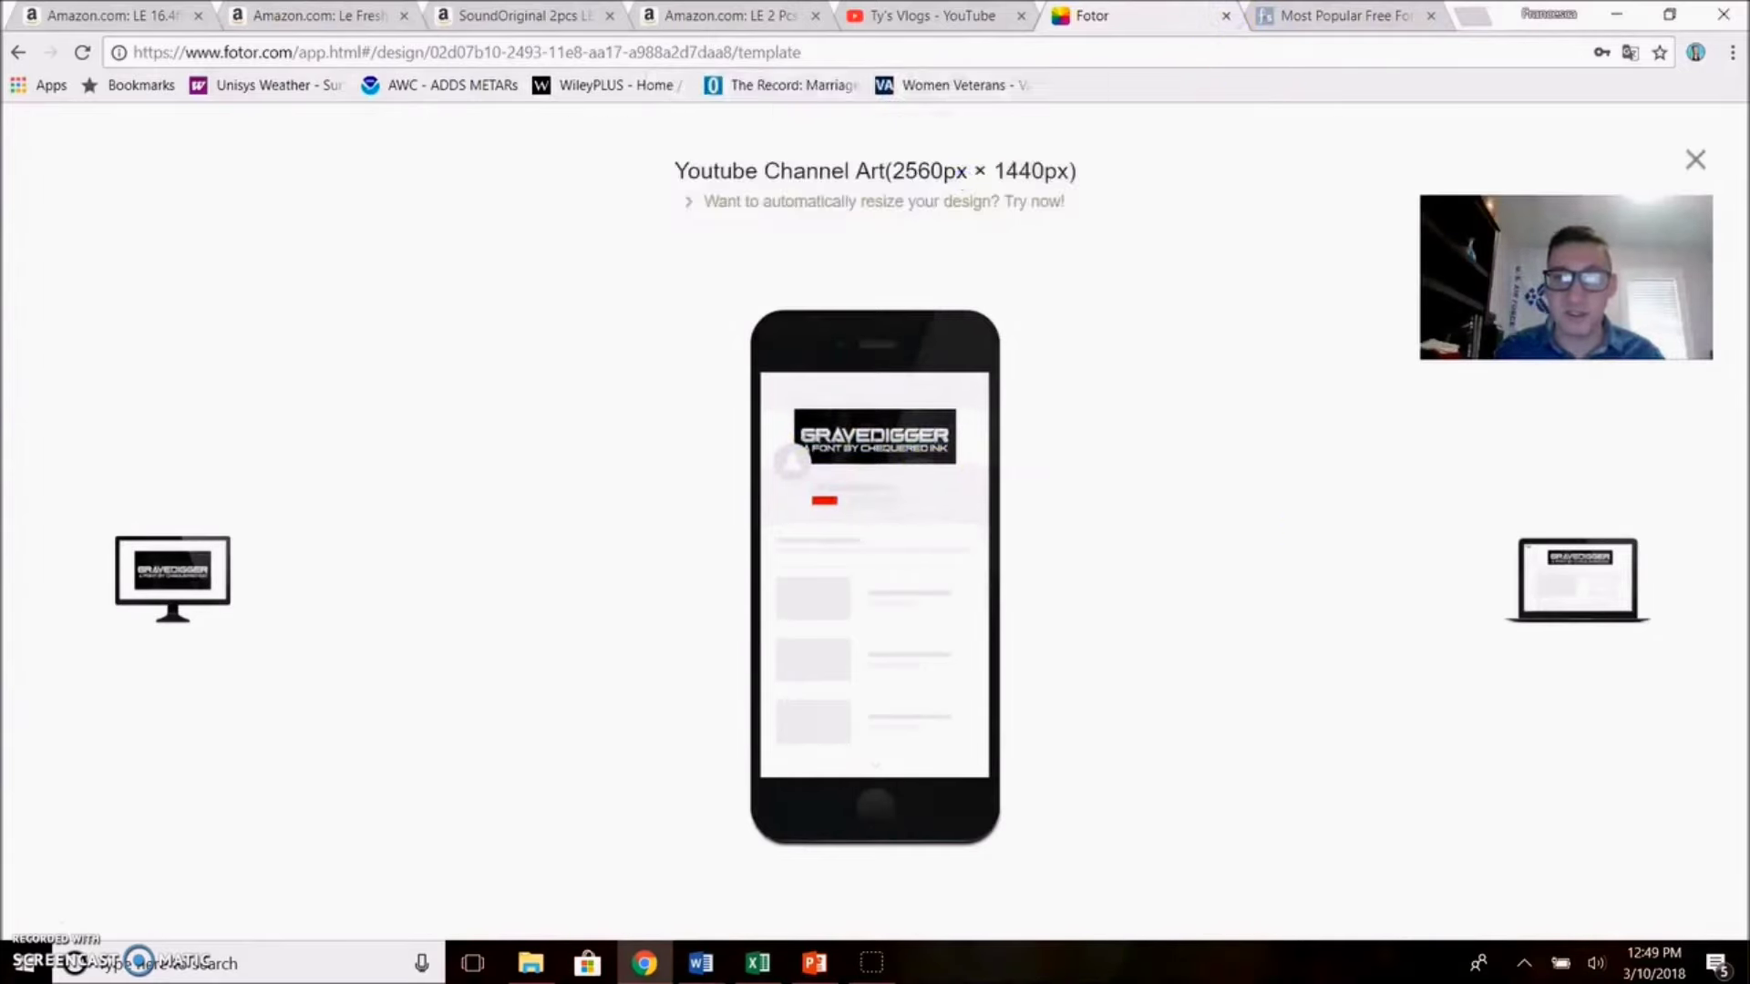
{"action": "left_click", "coordinate": [1319, 18]}
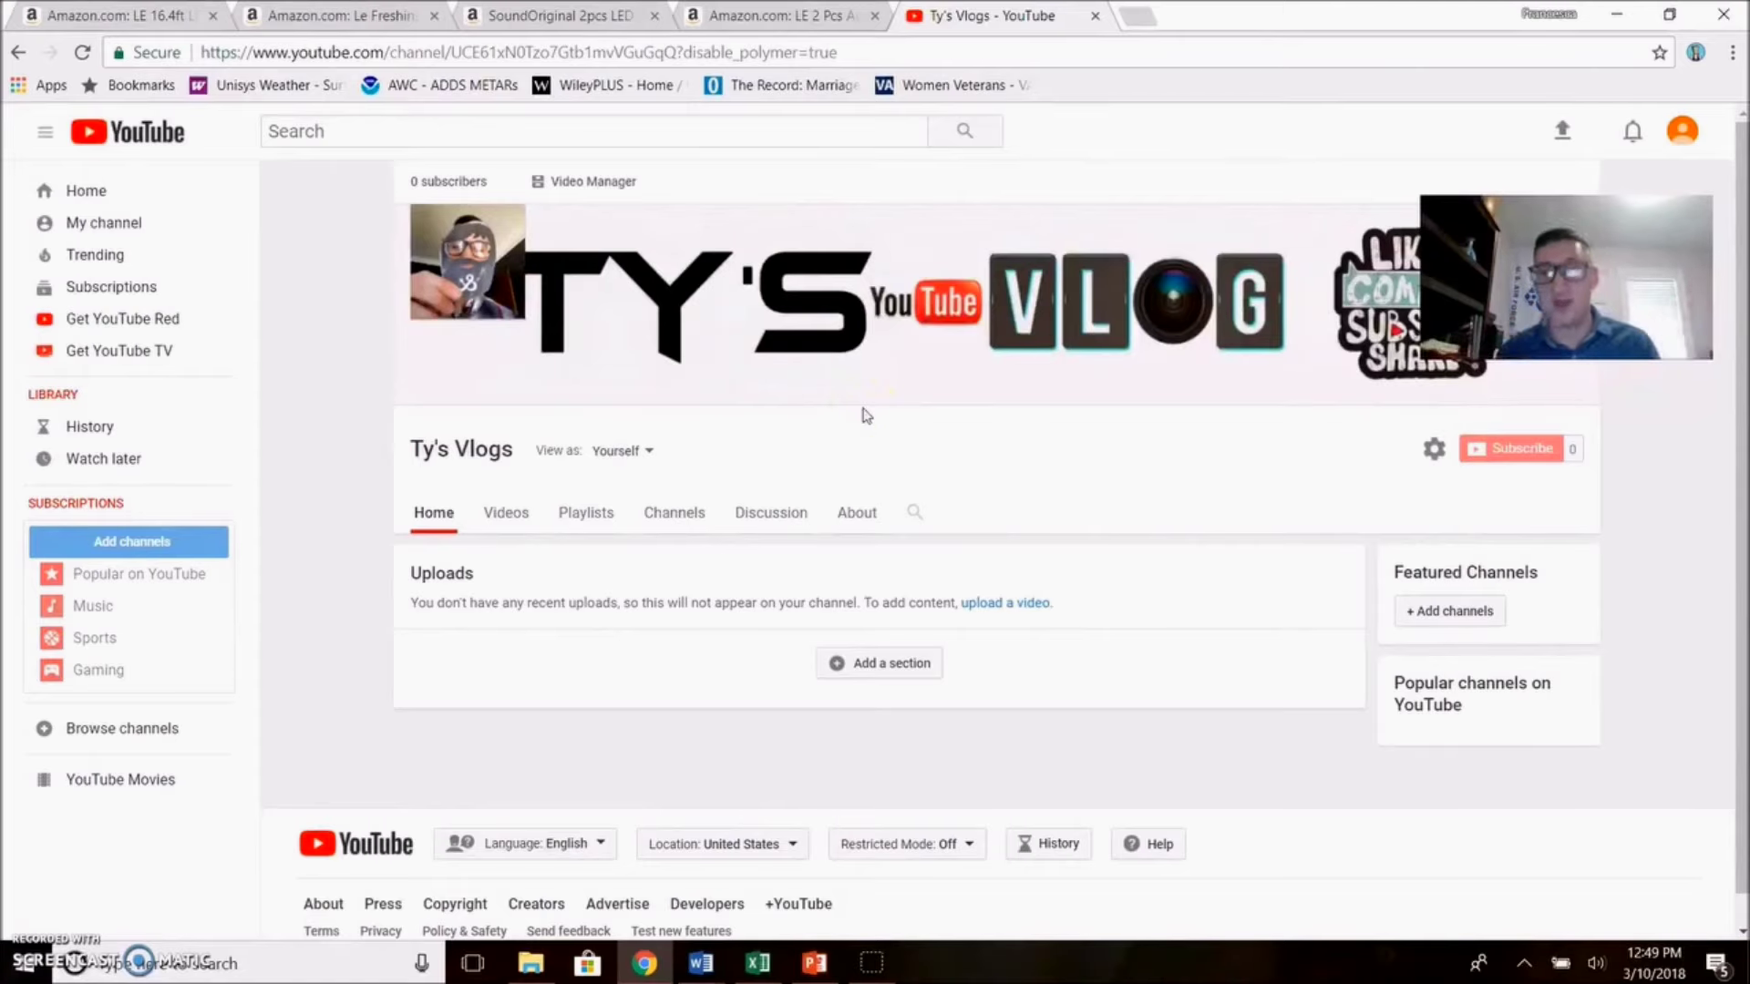
Step: Open a new Chrome tab on the Google start page next to the Ty's Vlogs channel
{"action": "left_click", "coordinate": [1148, 26]}
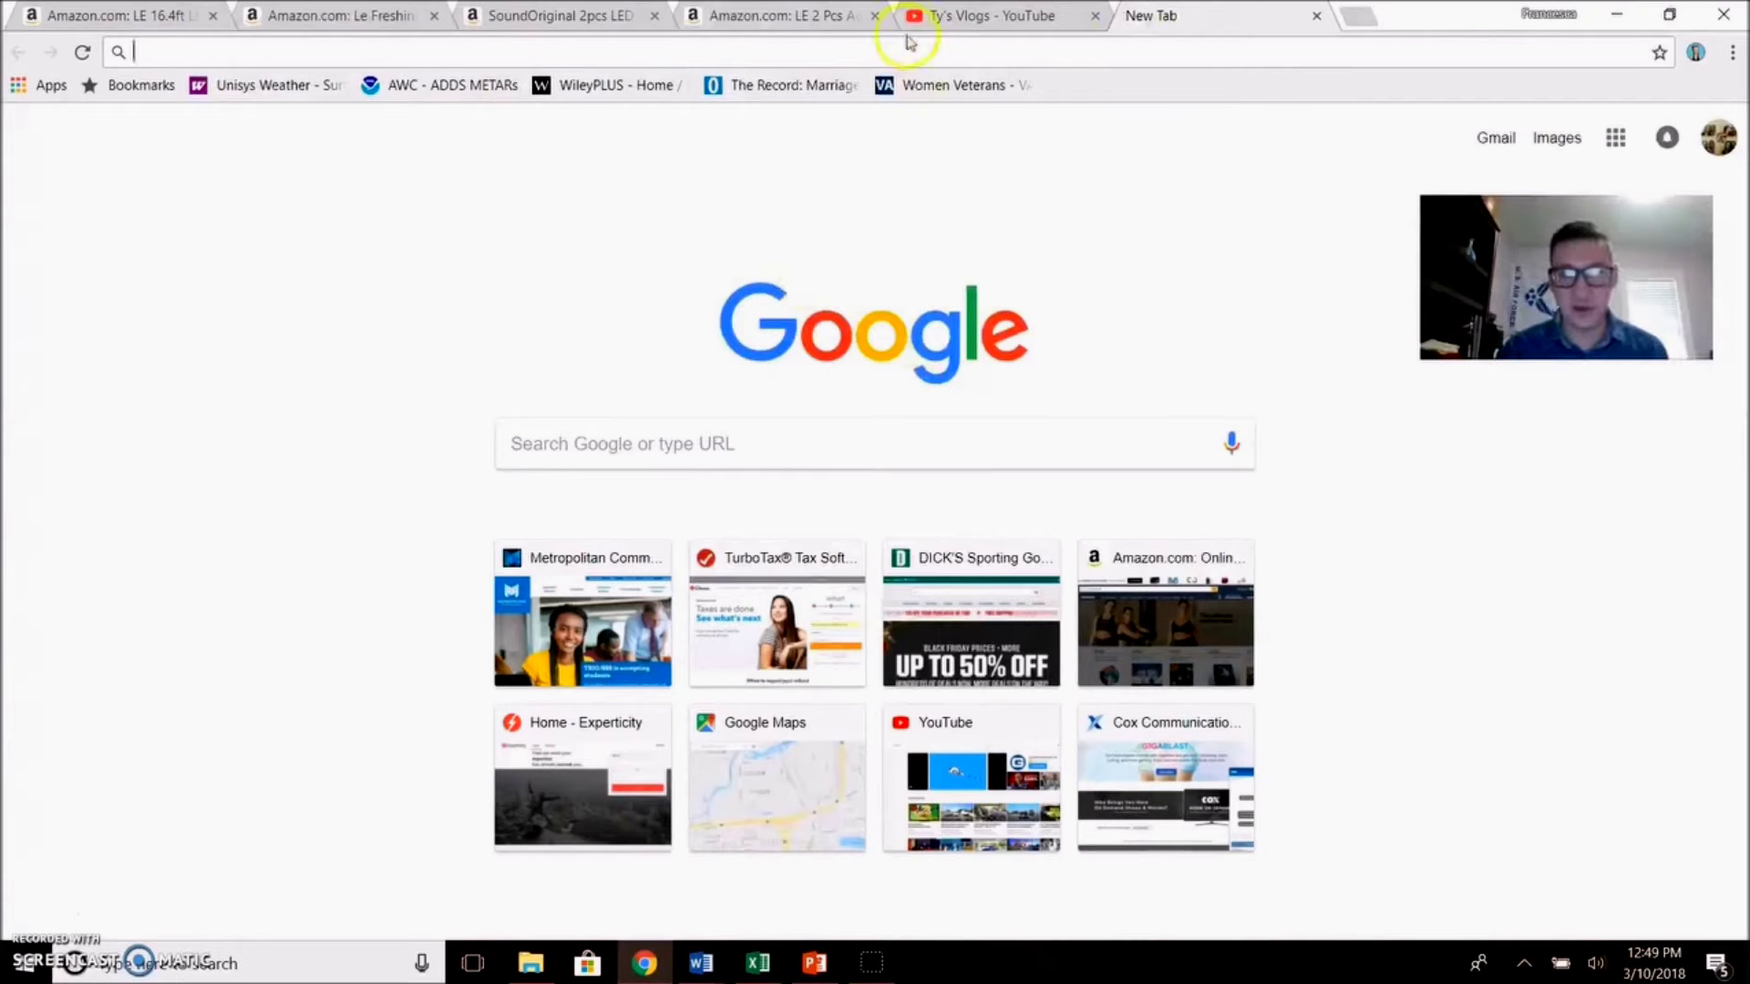
Step: Go to YouTube and search for led zeppelin
{"action": "type", "text": "youtube.com"}
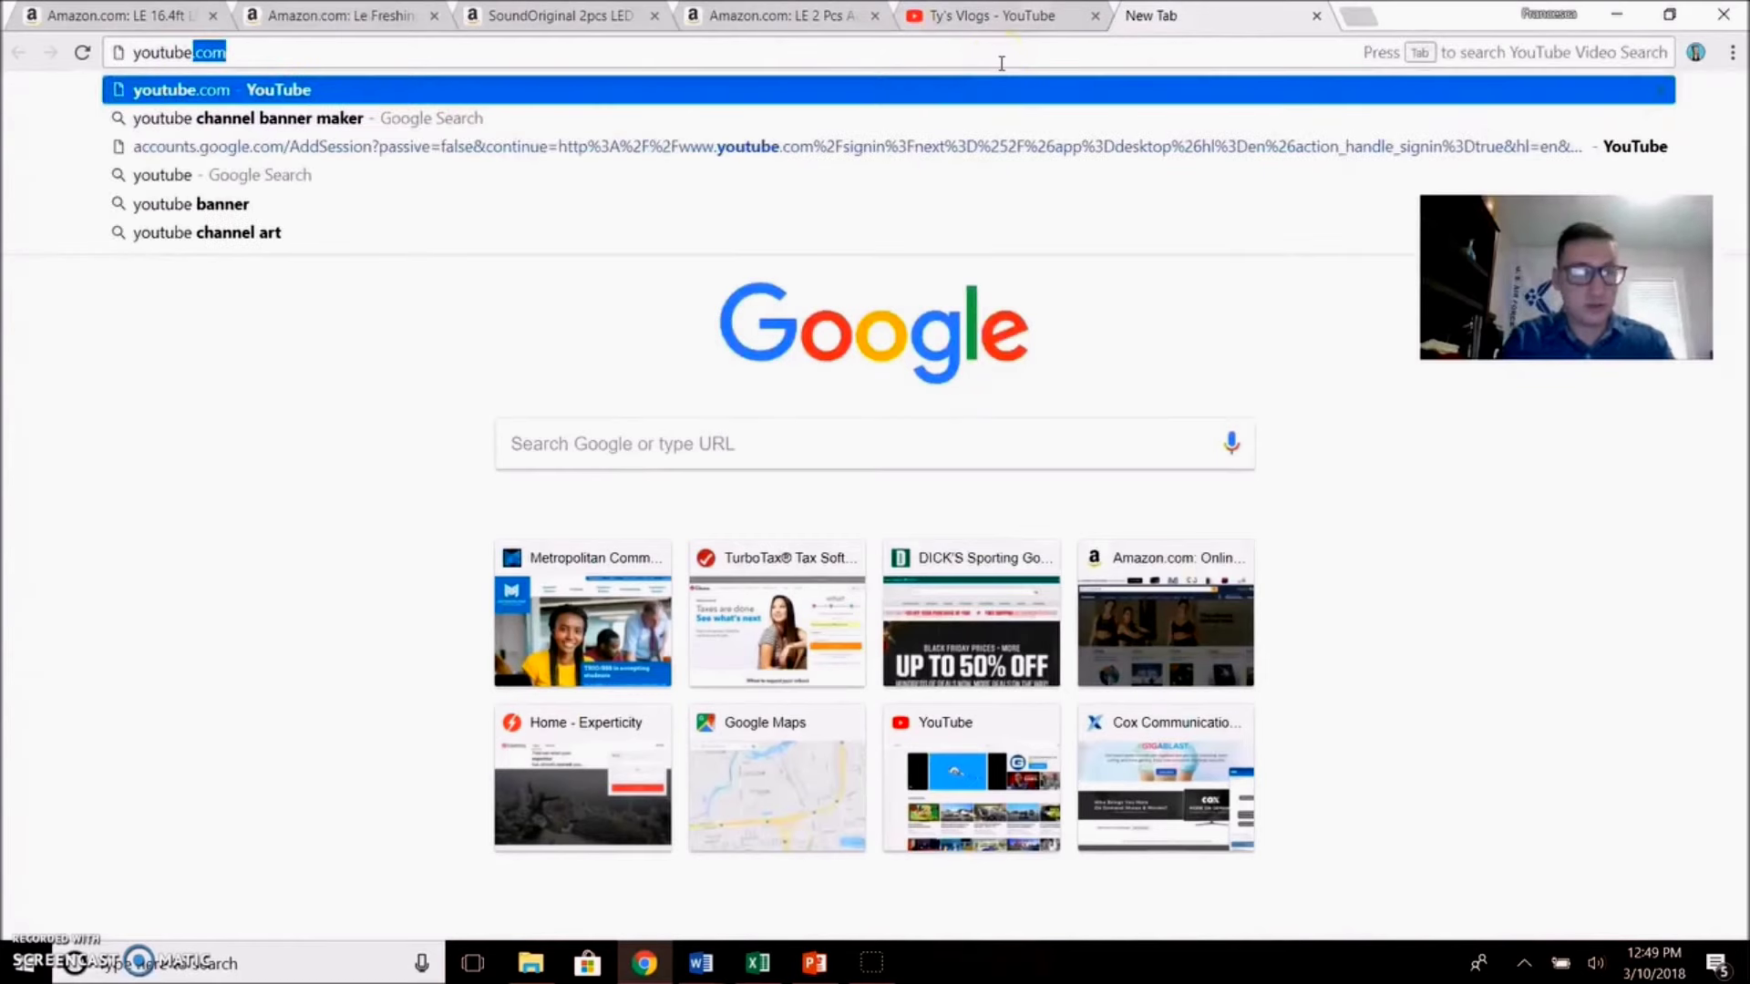
{"action": "key", "text": "Return"}
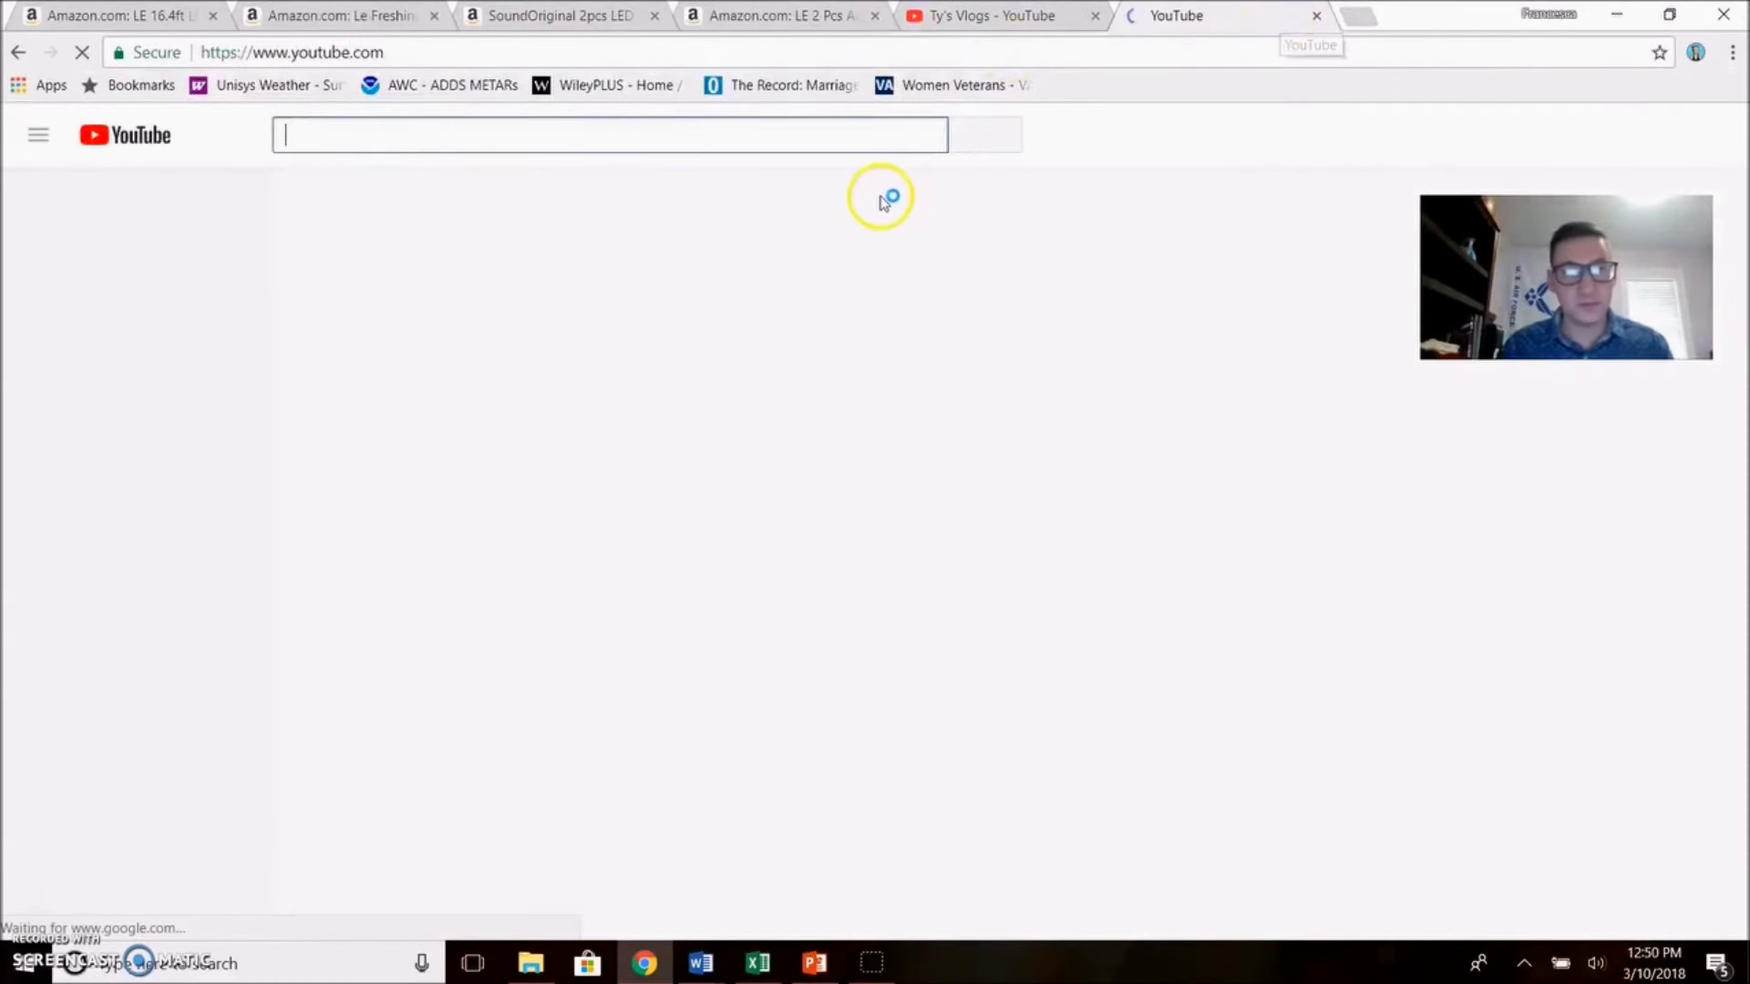
{"action": "type", "text": "led za"}
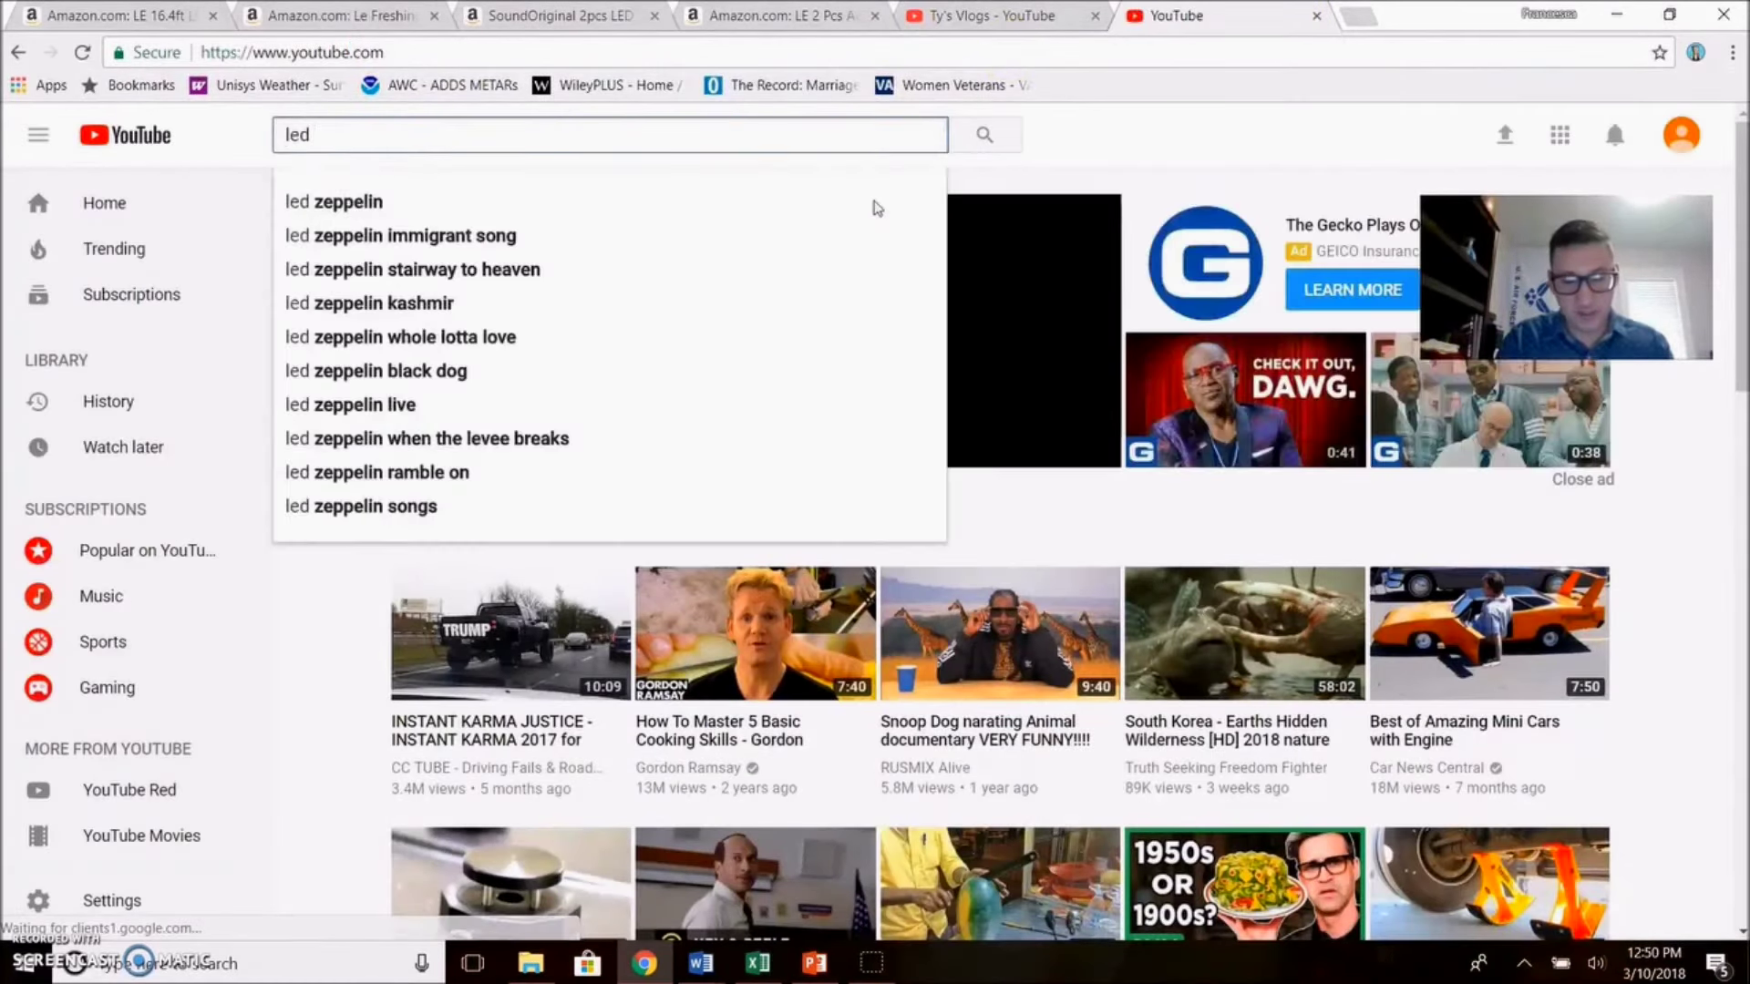
{"action": "left_click", "coordinate": [876, 208]}
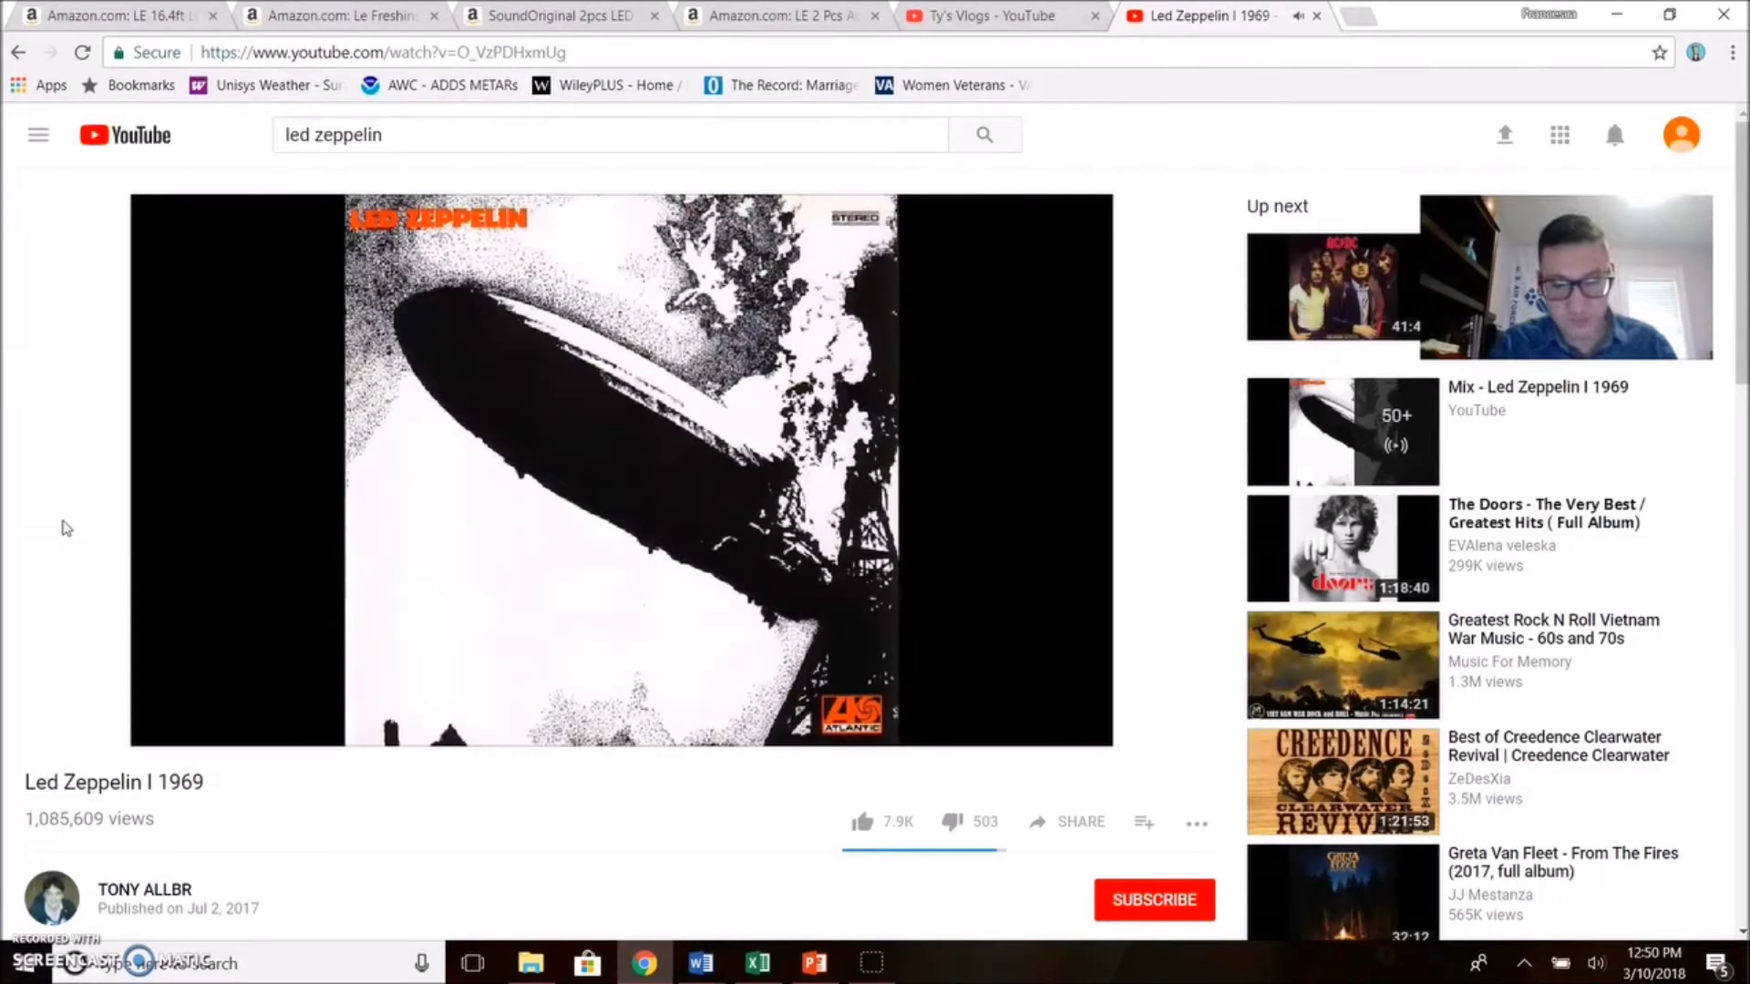
Step: Turn the volume up for the Led Zeppelin I 1969 video, then pause it at 0:29
{"action": "key", "text": "XF86AudioLowerVolume"}
{"action": "key", "text": "XF86AudioLowerVolume"}
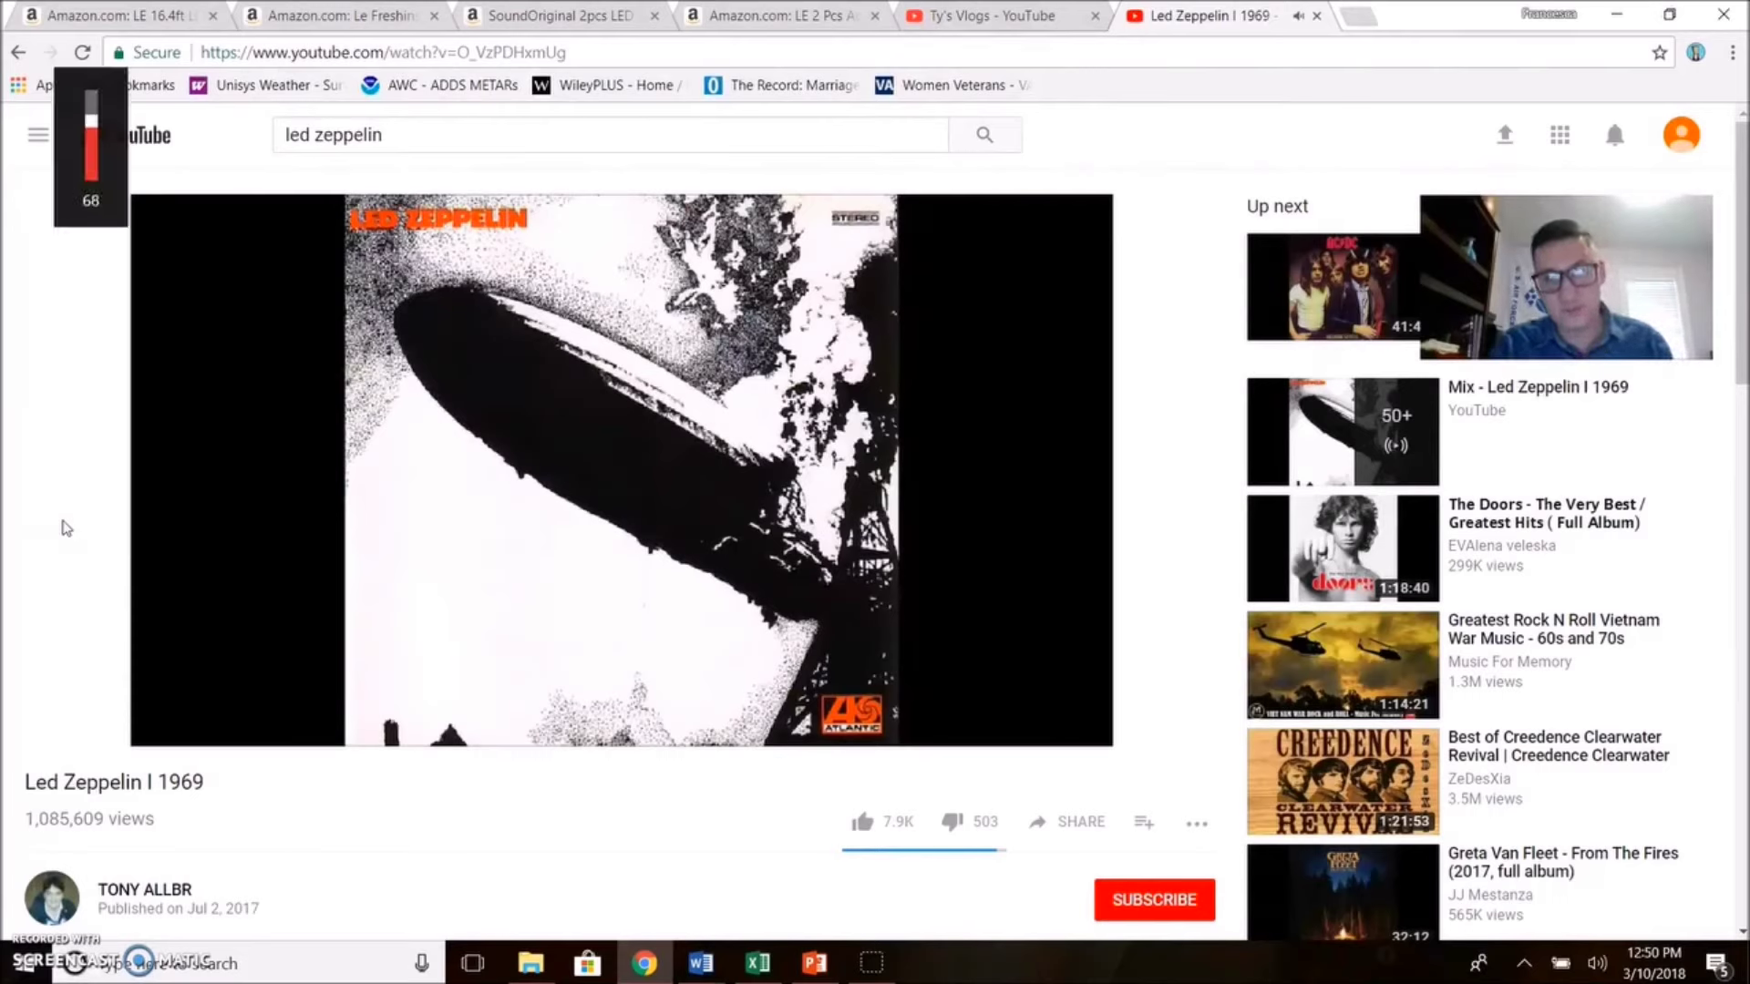
{"action": "key", "text": "XF86AudioRaiseVolume"}
{"action": "key", "text": "XF86AudioRaiseVolume"}
{"action": "key", "text": "XF86AudioRaiseVolume"}
{"action": "key", "text": "XF86AudioRaiseVolume"}
{"action": "key", "text": "XF86AudioRaiseVolume"}
{"action": "key", "text": "XF86AudioRaiseVolume"}
{"action": "key", "text": "XF86AudioRaiseVolume"}
{"action": "key", "text": "XF86AudioRaiseVolume"}
{"action": "key", "text": "XF86AudioRaiseVolume"}
{"action": "key", "text": "XF86AudioRaiseVolume"}
{"action": "key", "text": "XF86AudioRaiseVolume"}
{"action": "key", "text": "XF86AudioRaiseVolume"}
{"action": "key", "text": "XF86AudioRaiseVolume"}
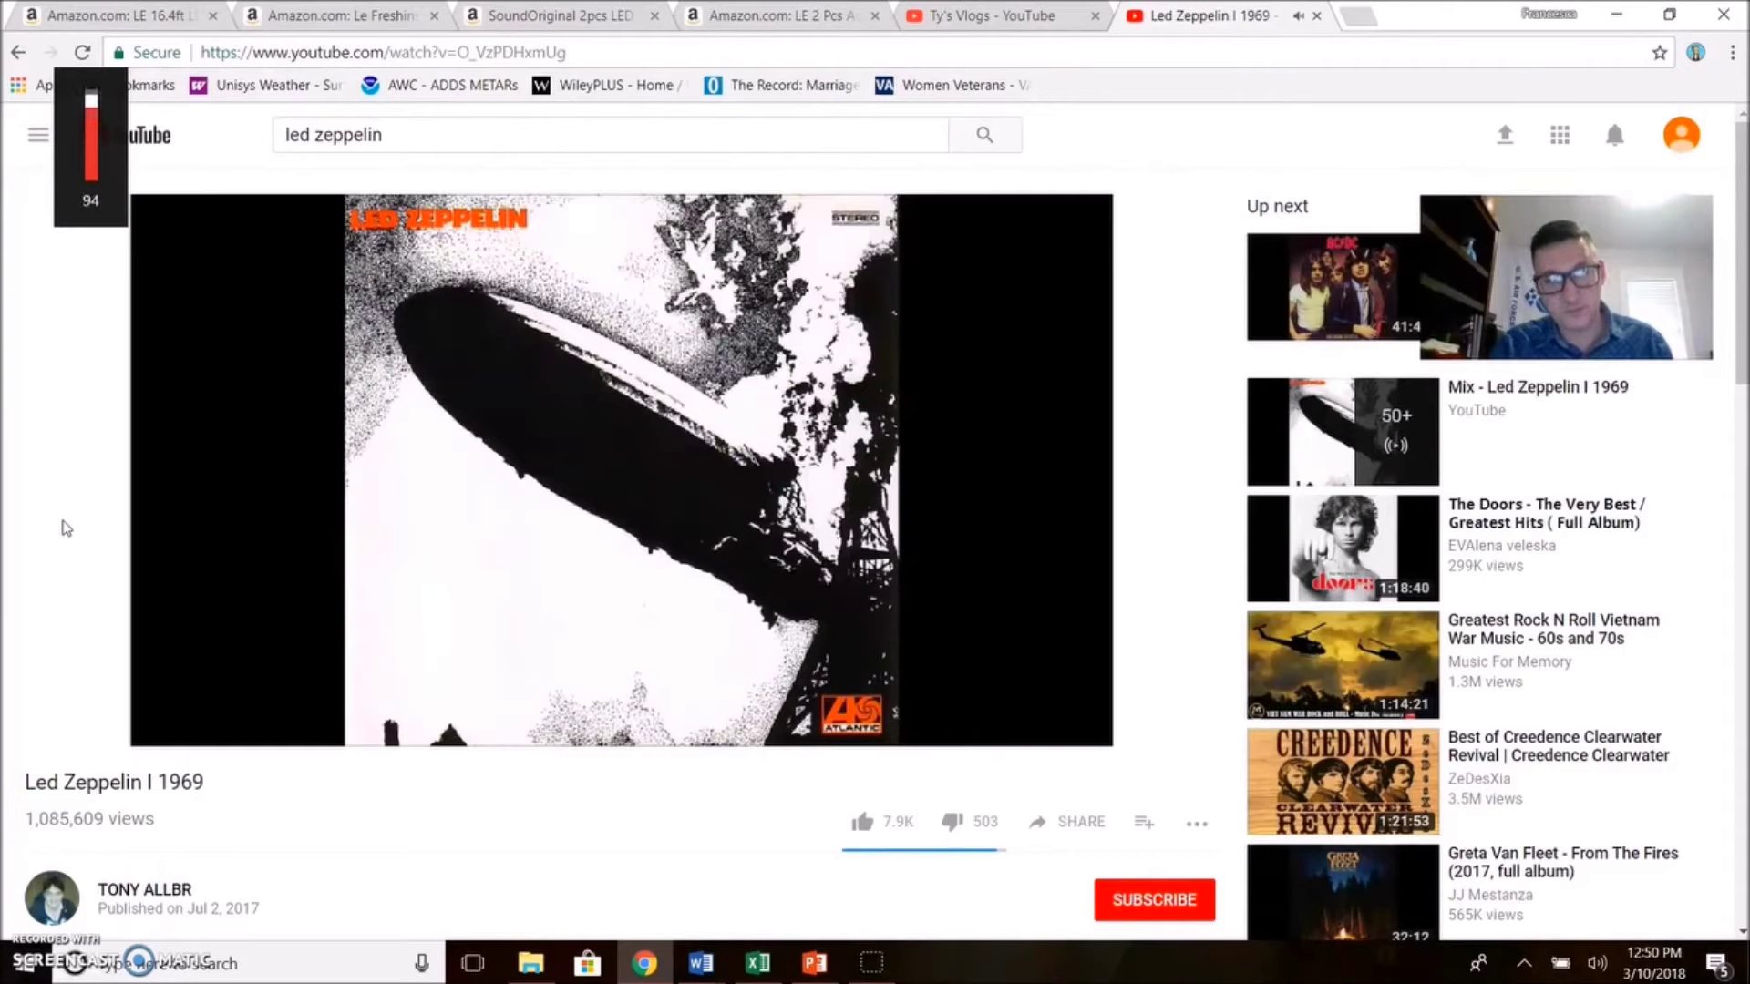
{"action": "key", "text": "XF86AudioRaiseVolume"}
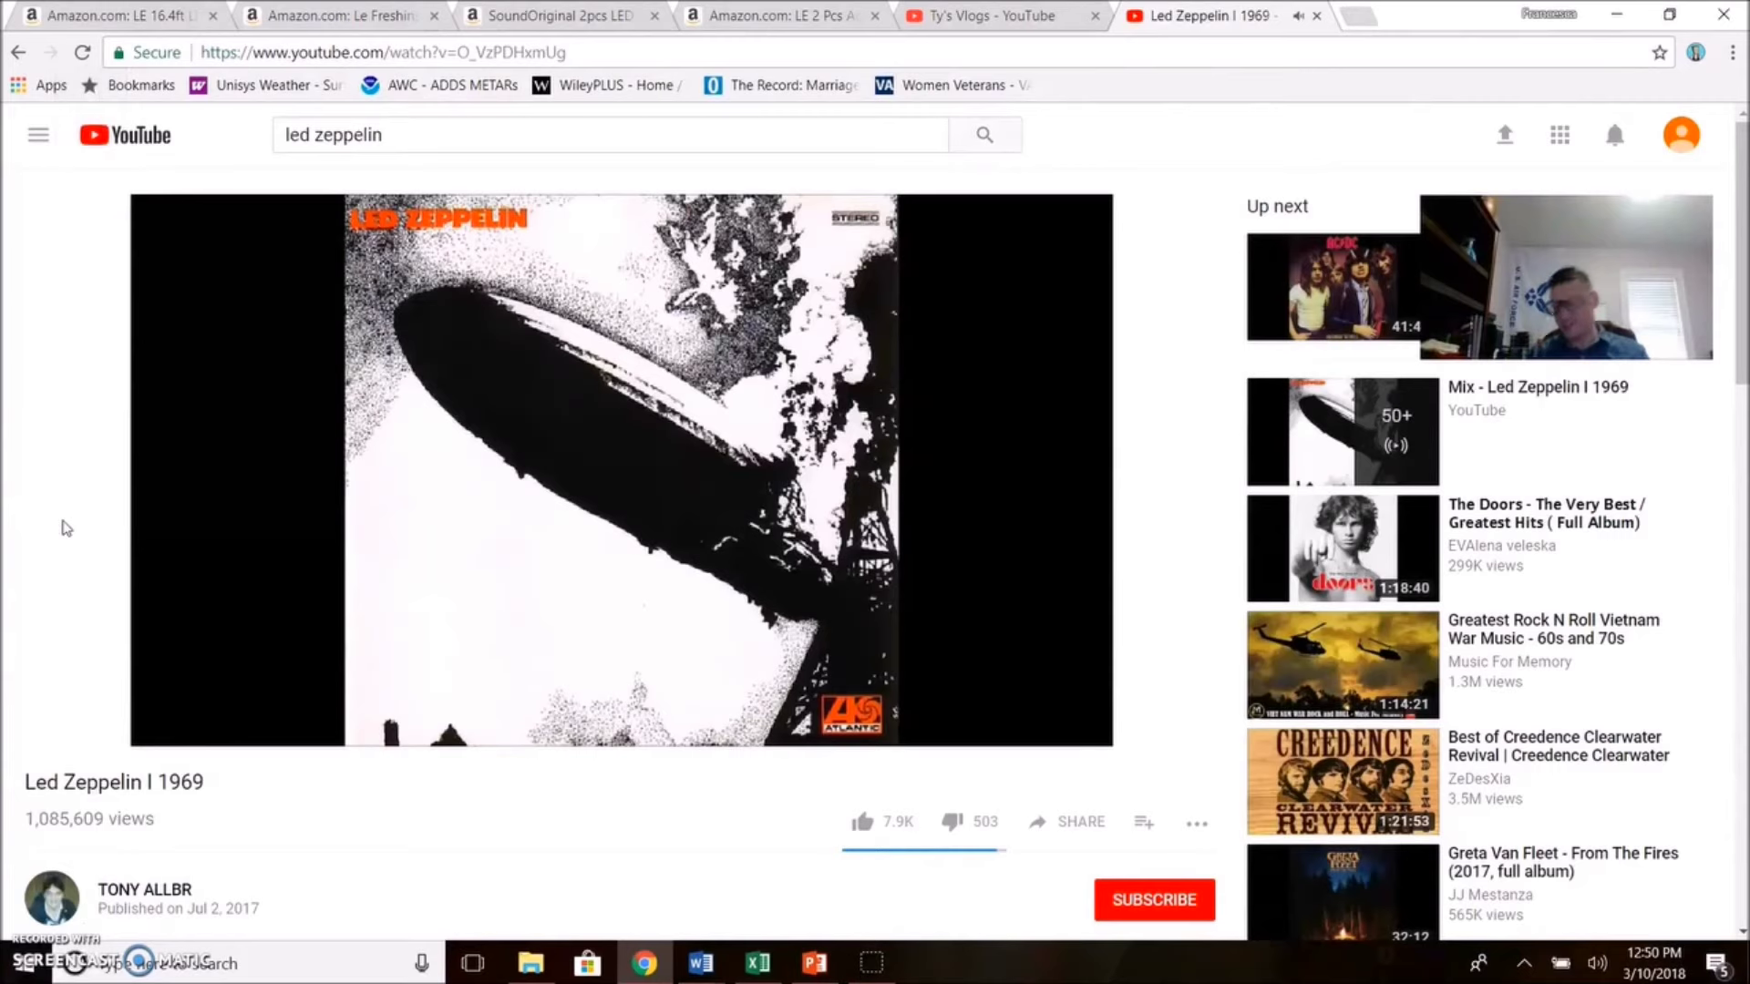
{"action": "left_click", "coordinate": [47, 536]}
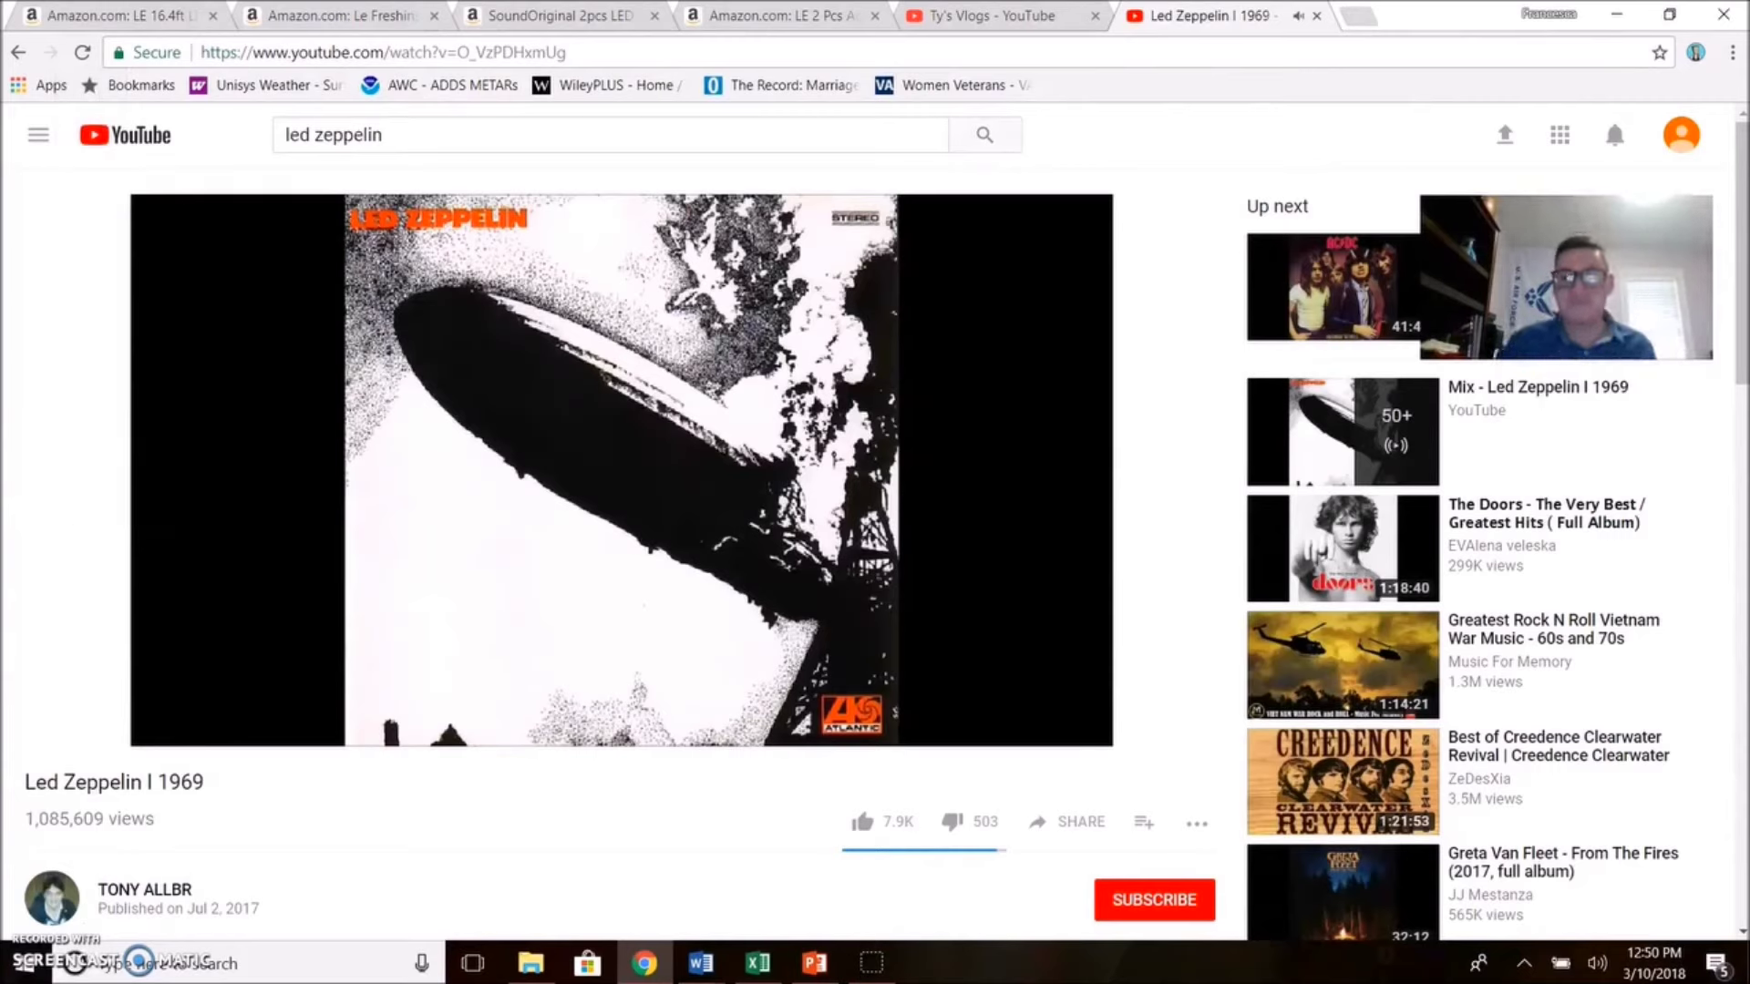
{"action": "left_click", "coordinate": [5, 663]}
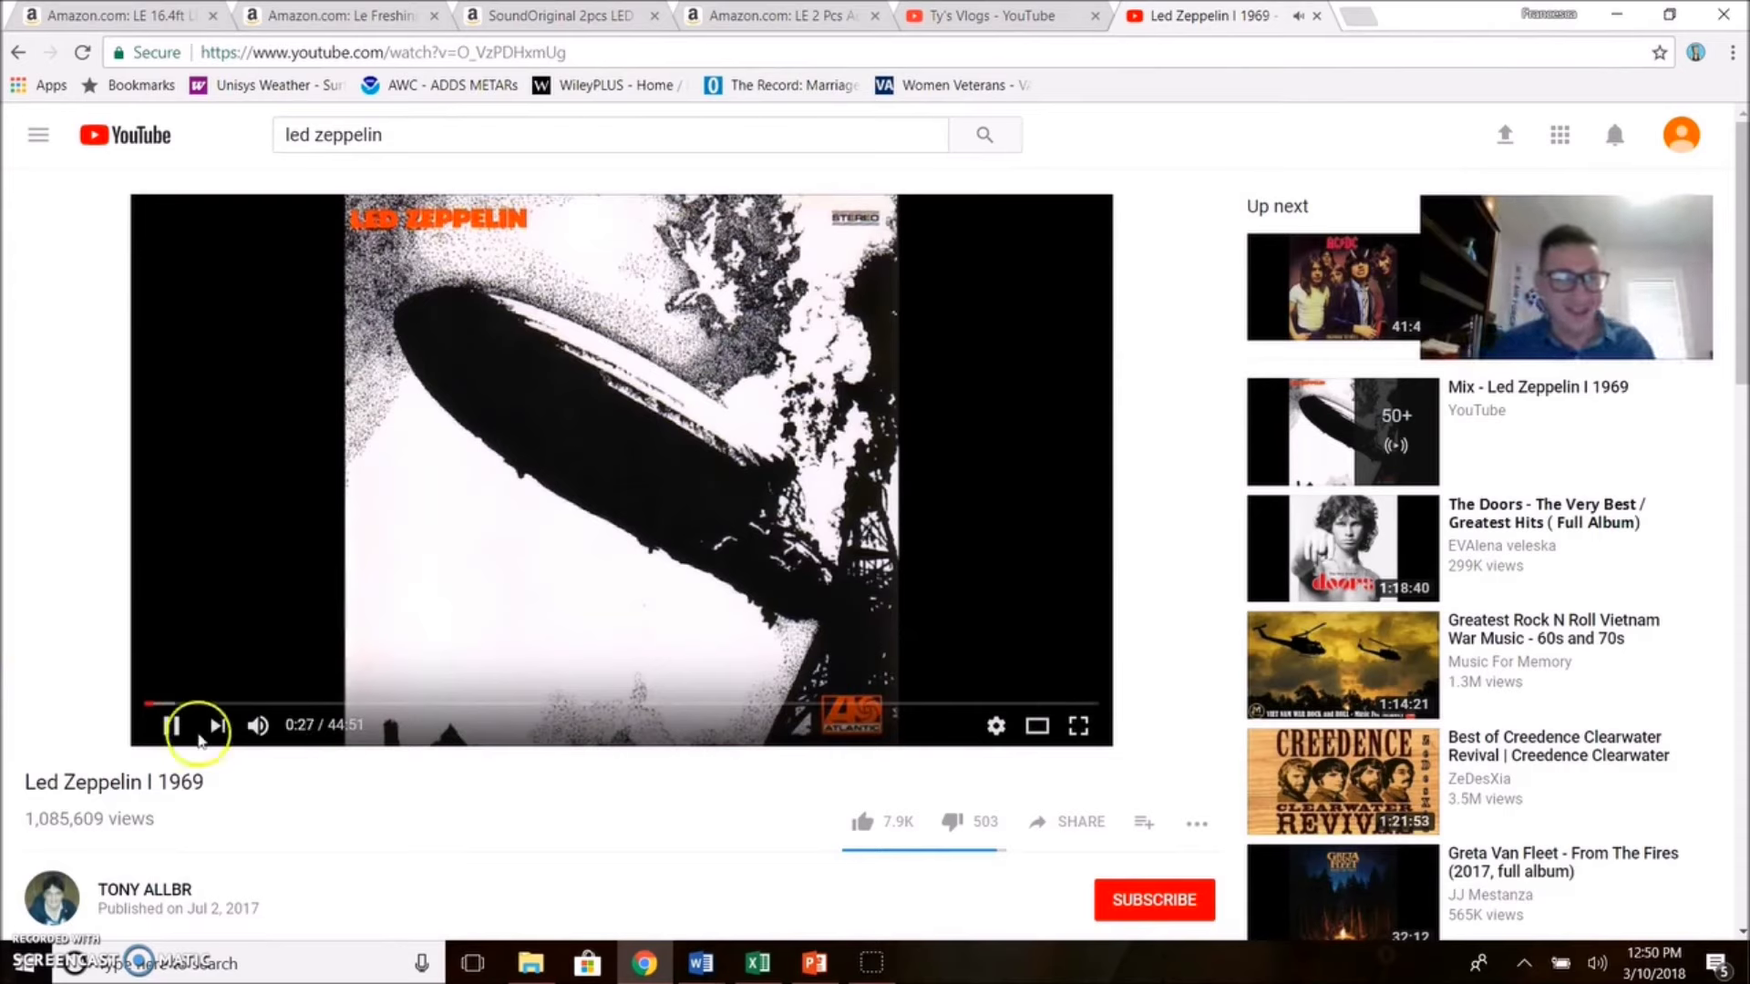
{"action": "left_click", "coordinate": [170, 725]}
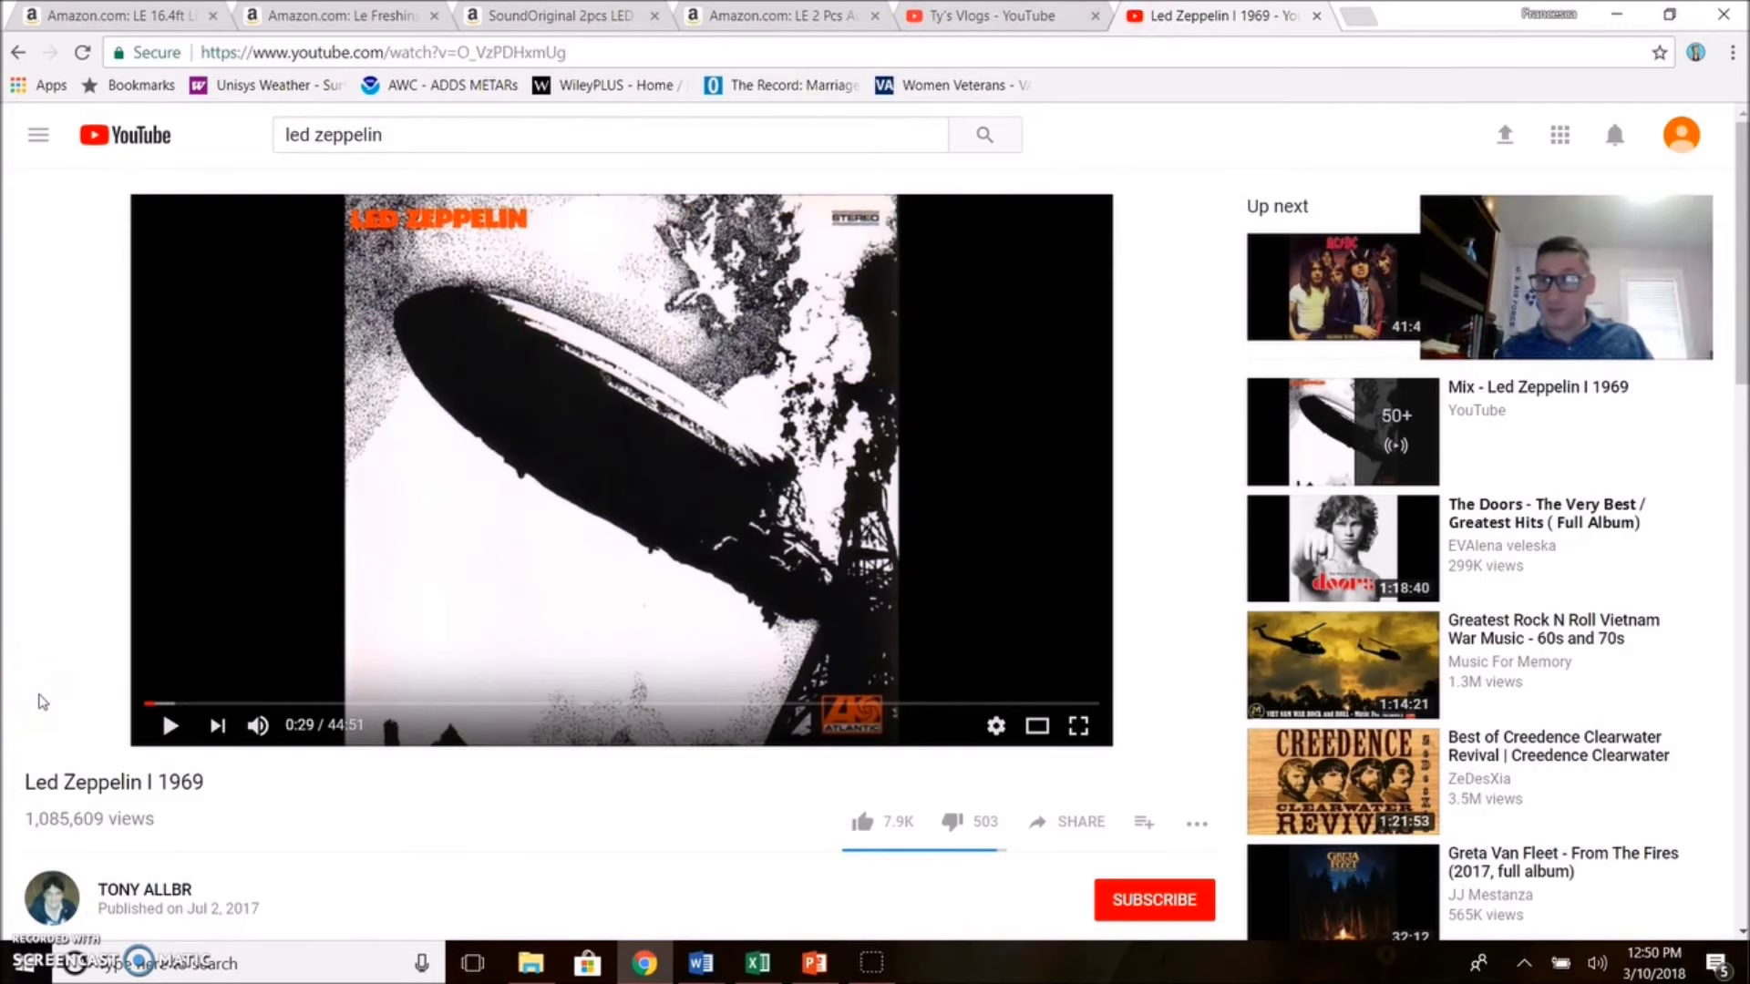
{"action": "left_click", "coordinate": [1616, 13]}
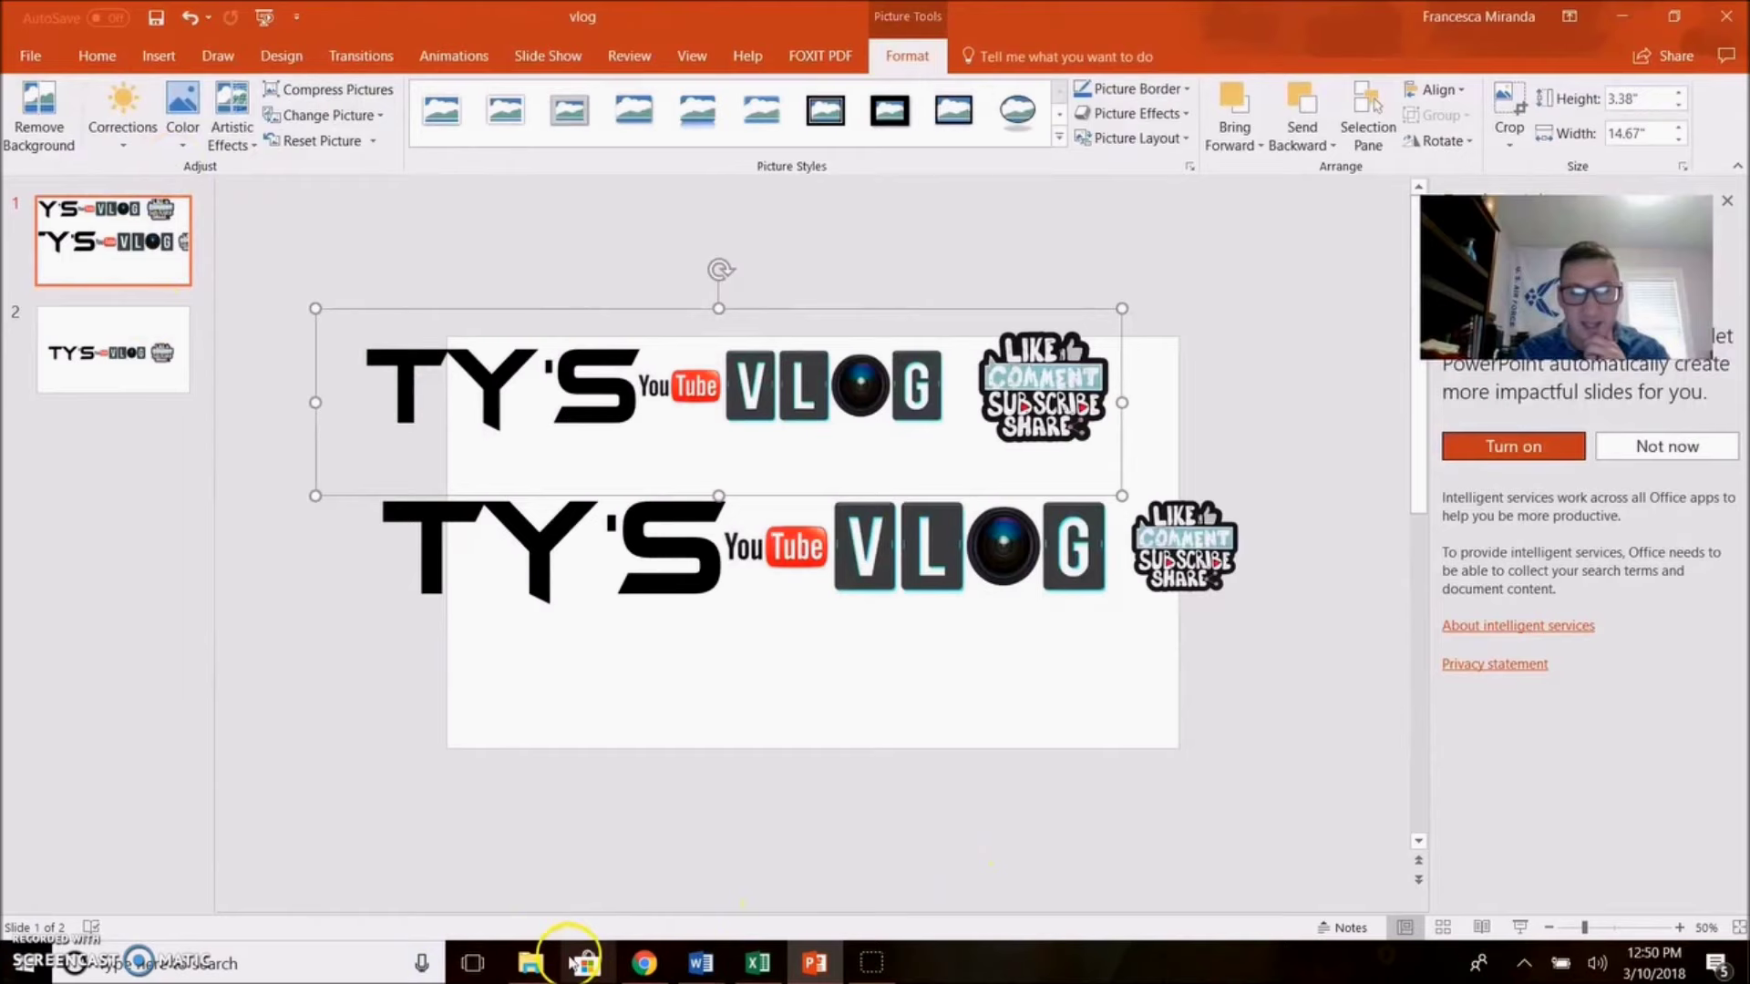
{"action": "left_click", "coordinate": [531, 962]}
{"action": "left_click", "coordinate": [638, 555]}
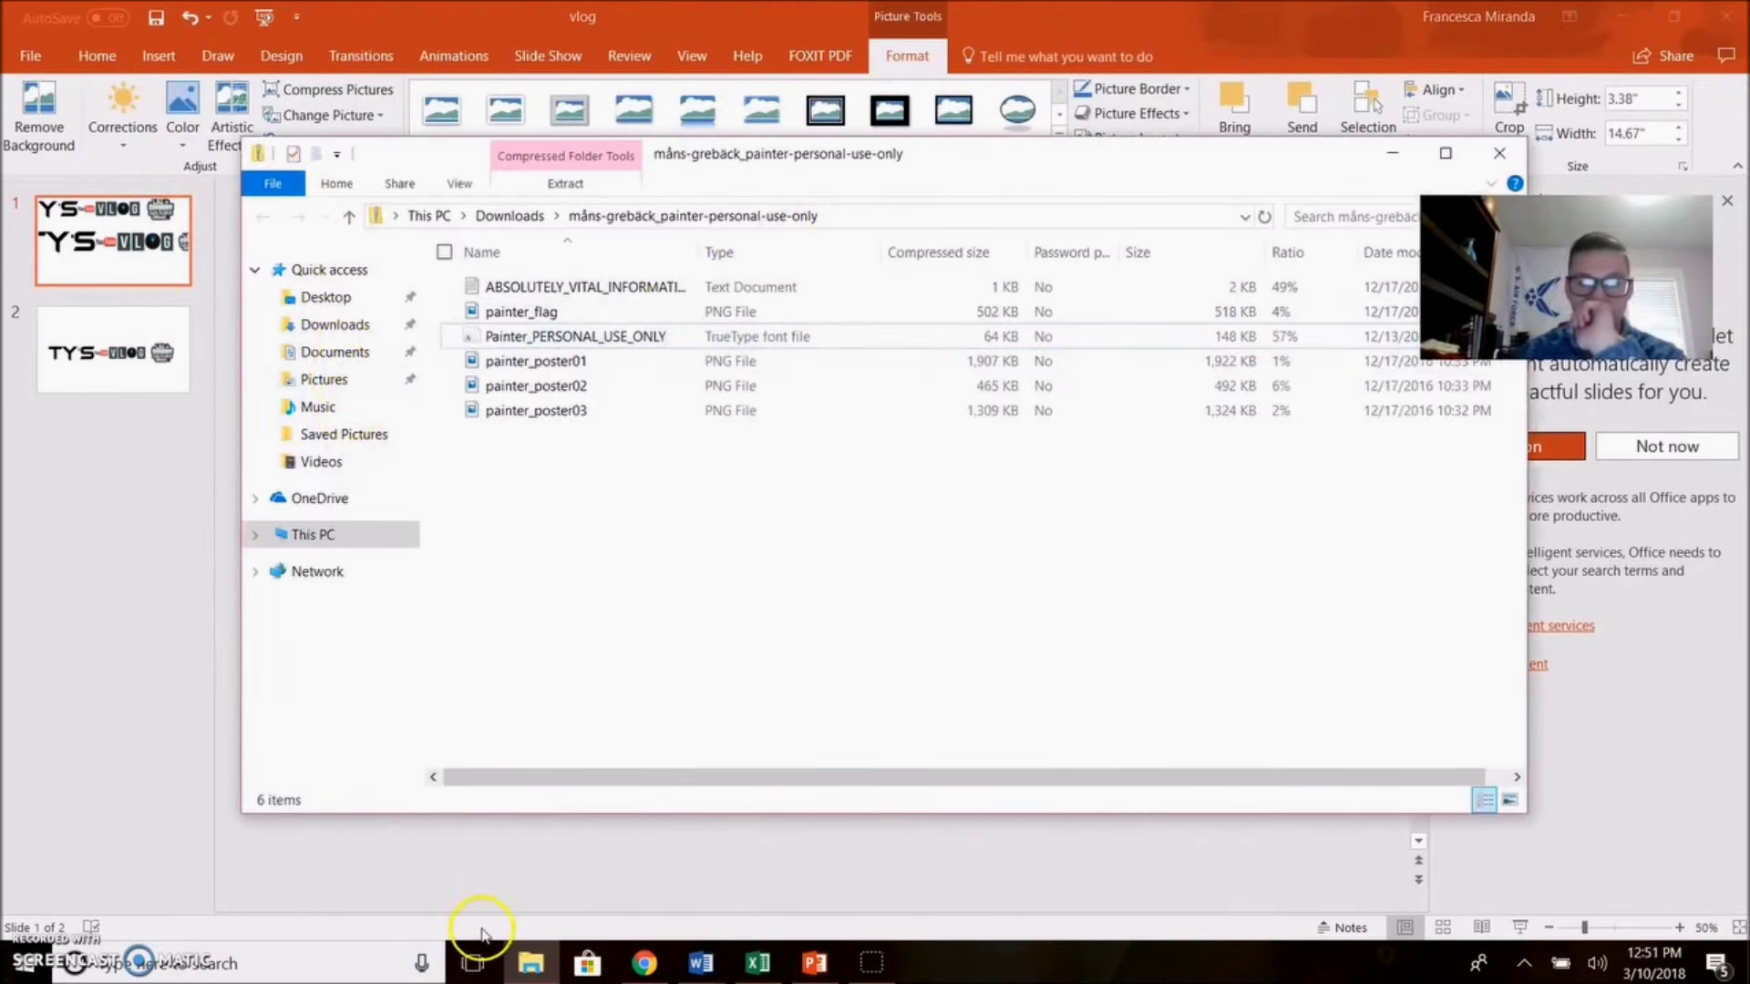
{"action": "left_click", "coordinate": [644, 962]}
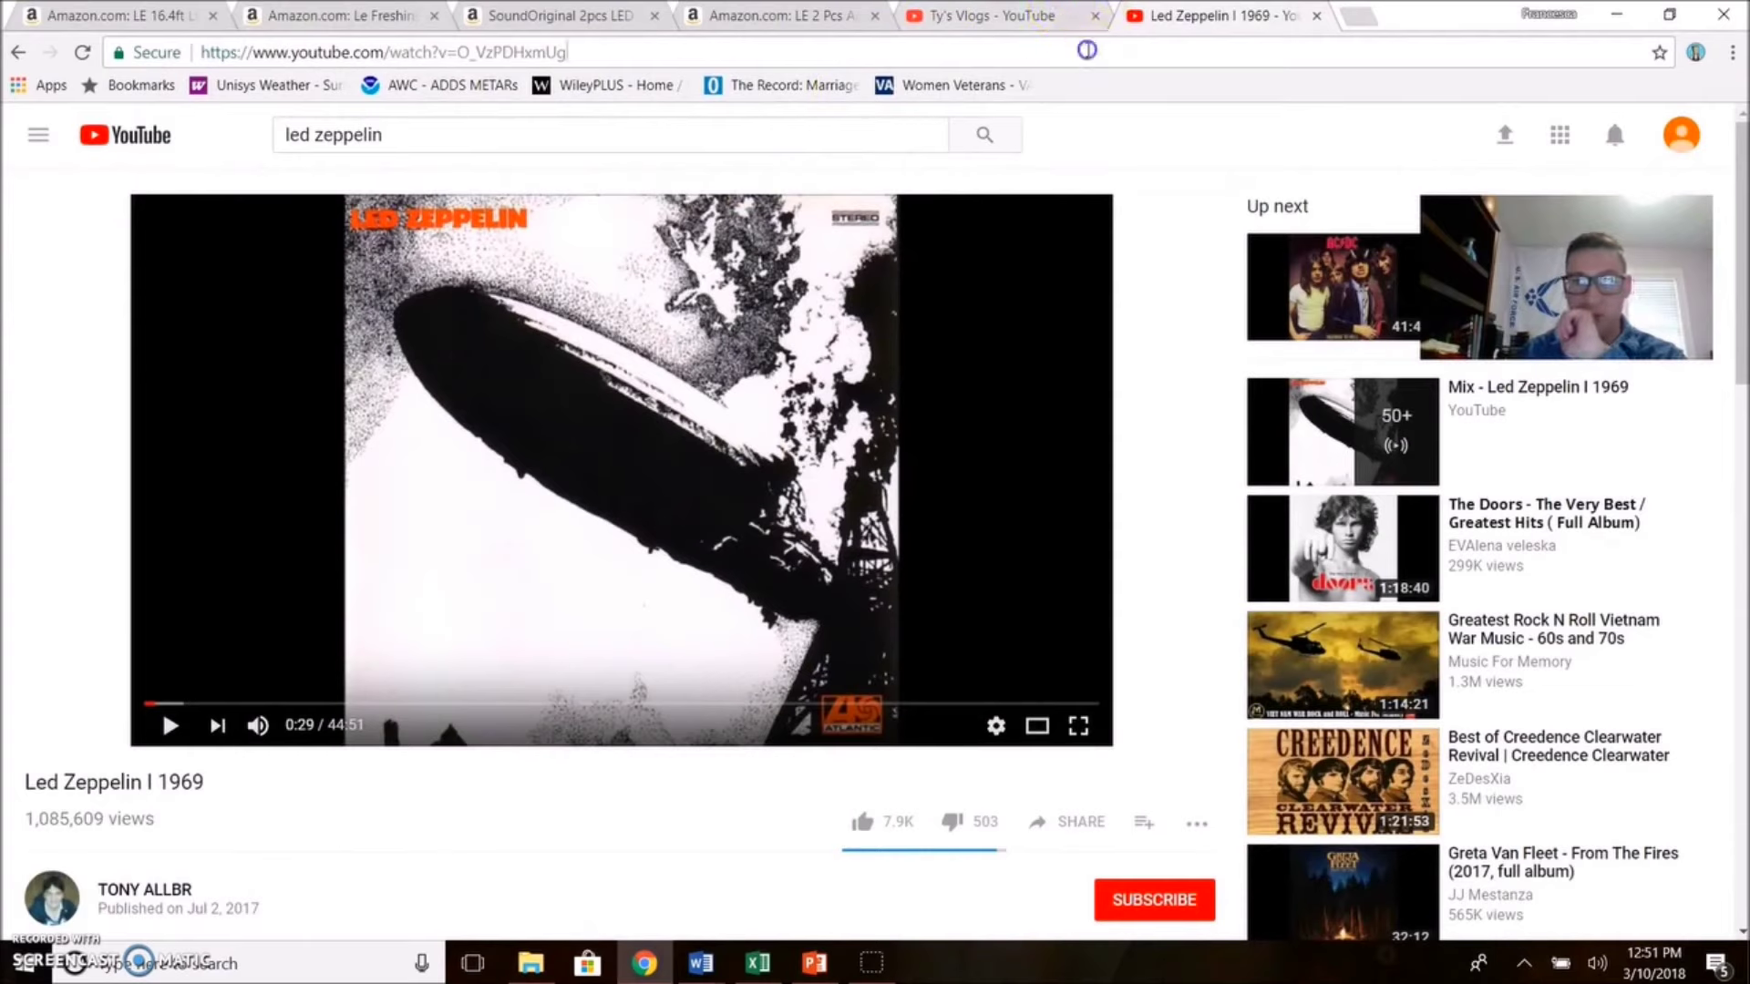
{"action": "left_click", "coordinate": [1087, 51]}
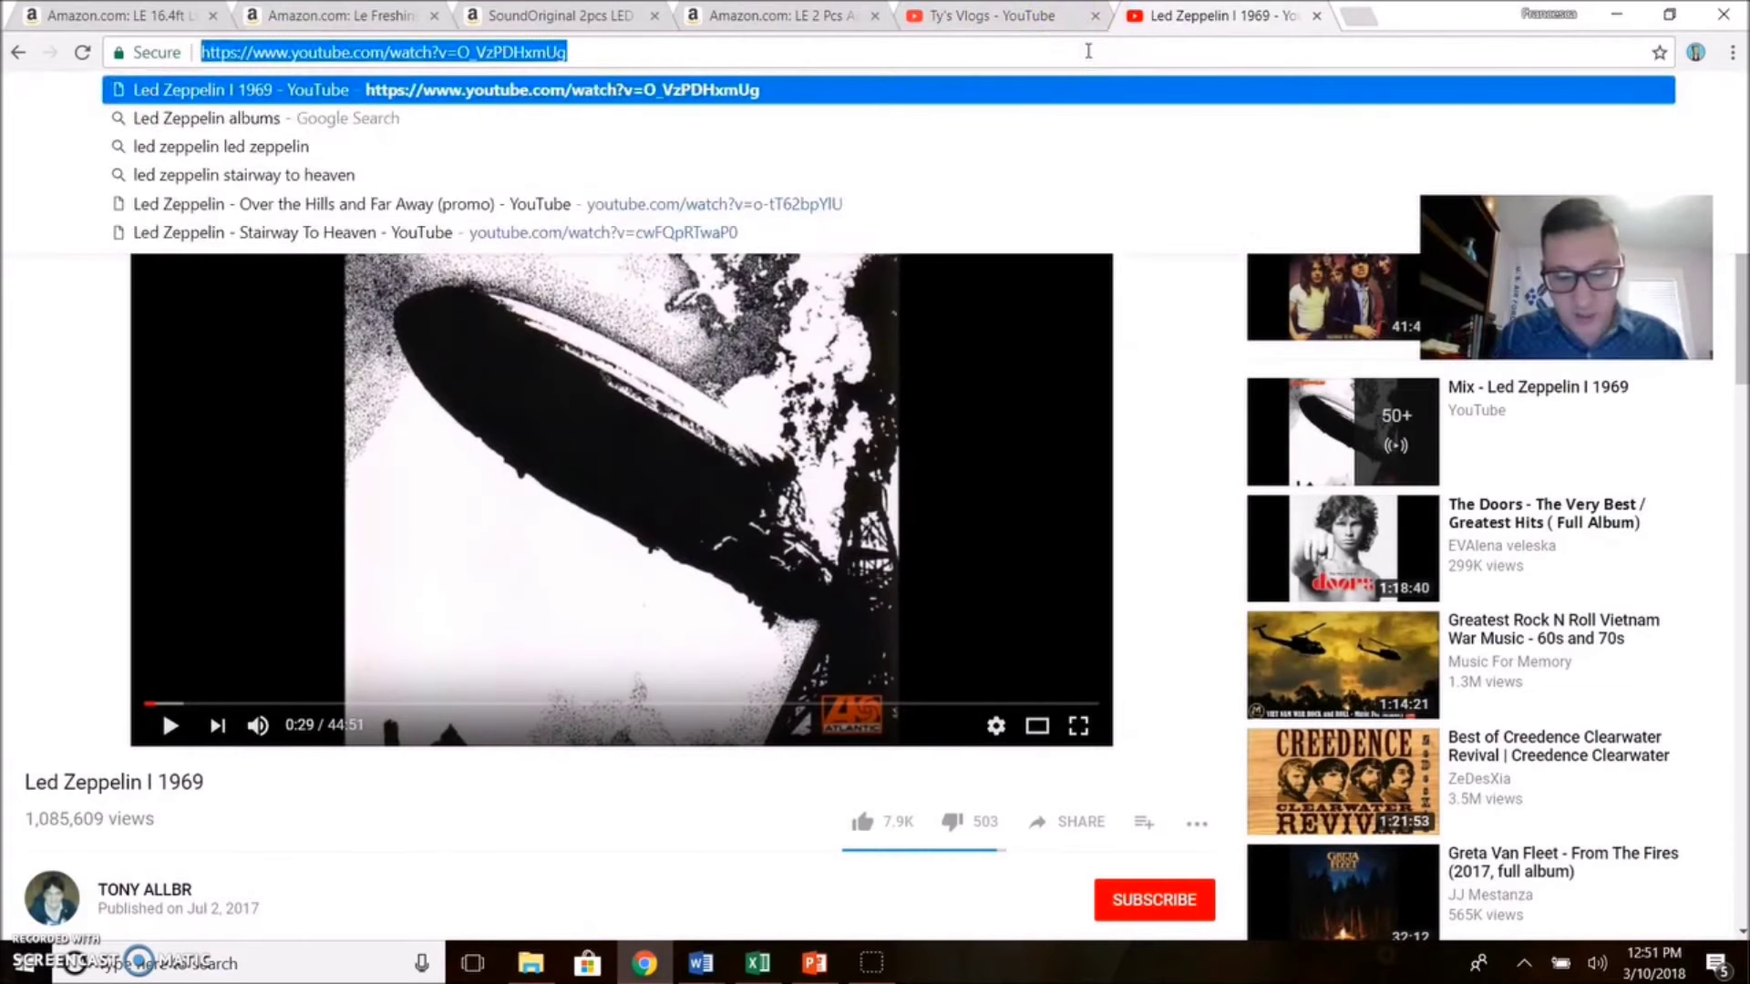
Step: Search Google for 'like share comment subscribe' and view the image results
{"action": "type", "text": "like share co"}
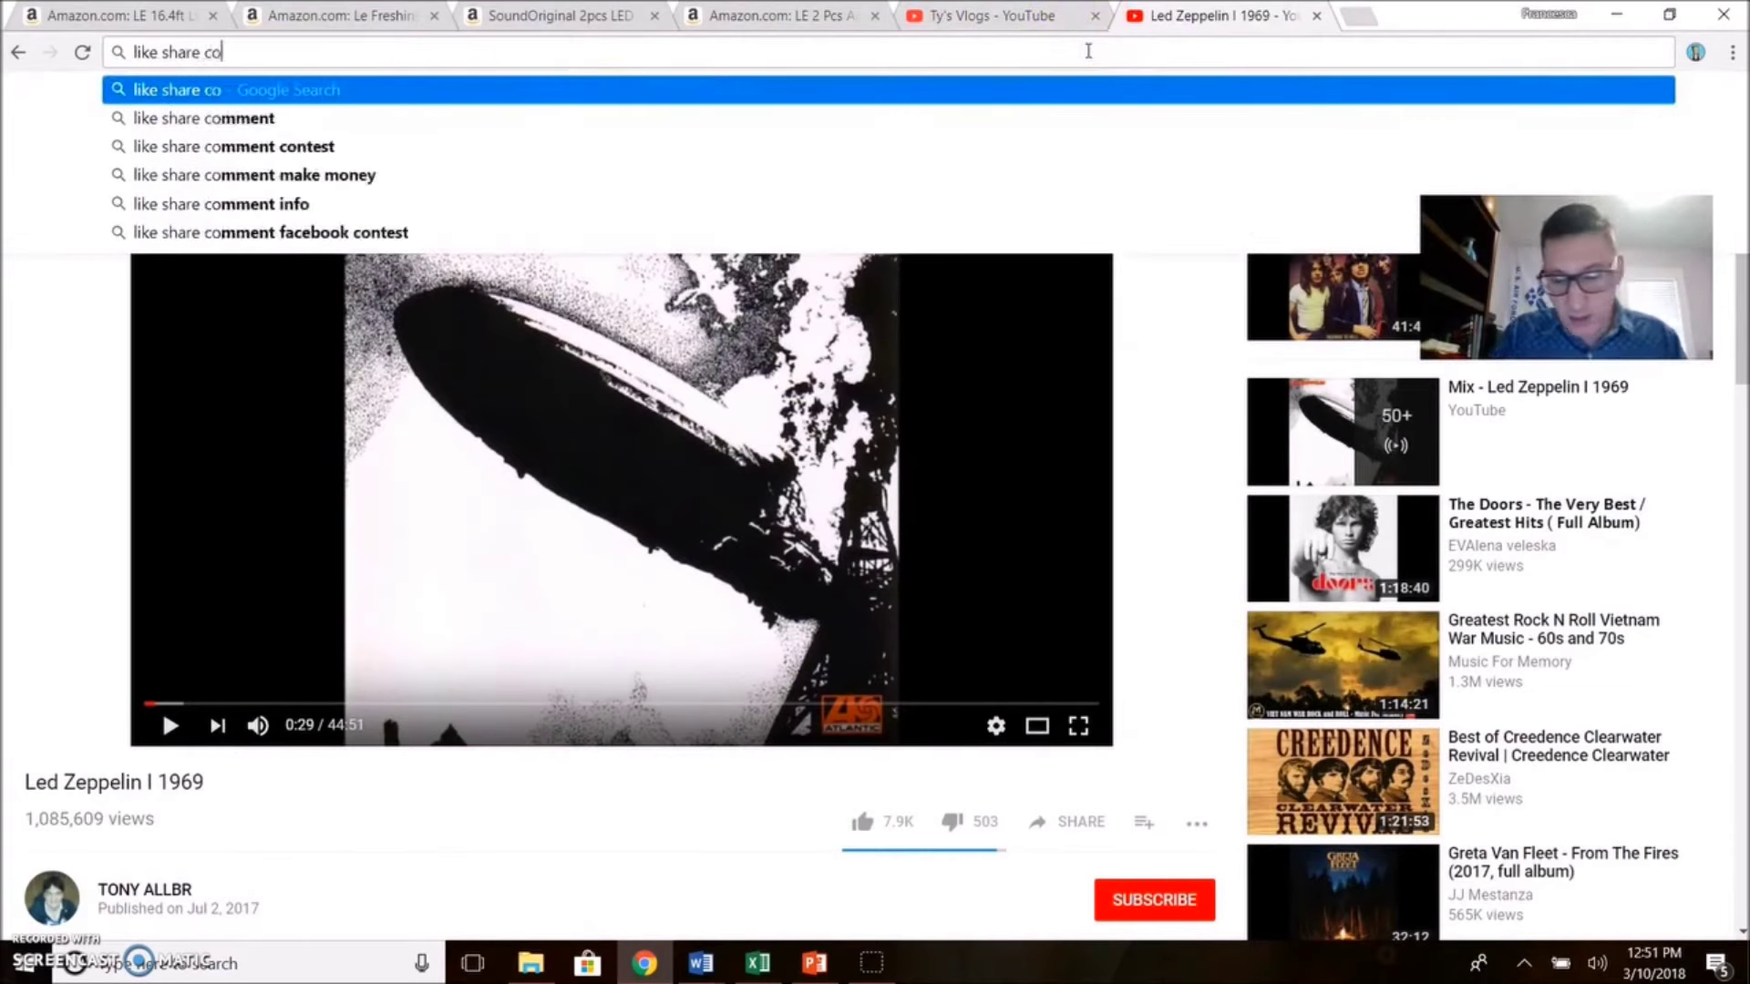
{"action": "type", "text": "mment subsc"}
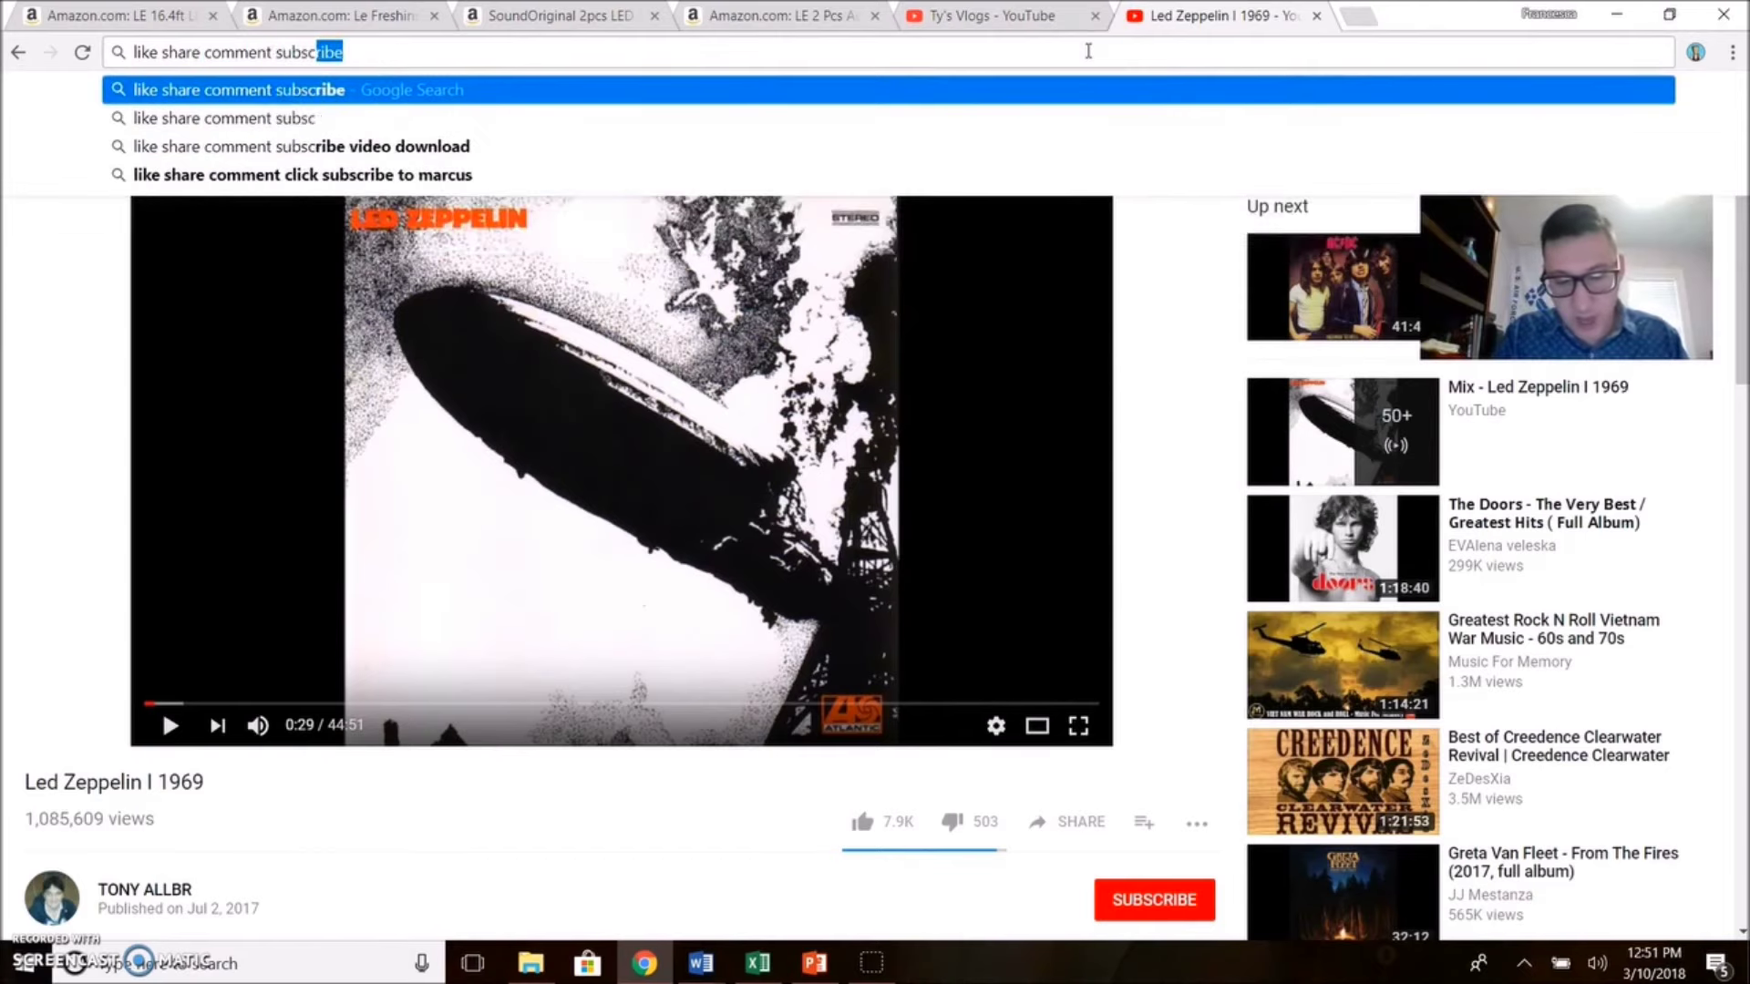
{"action": "type", "text": "ribe"}
{"action": "key", "text": "Return"}
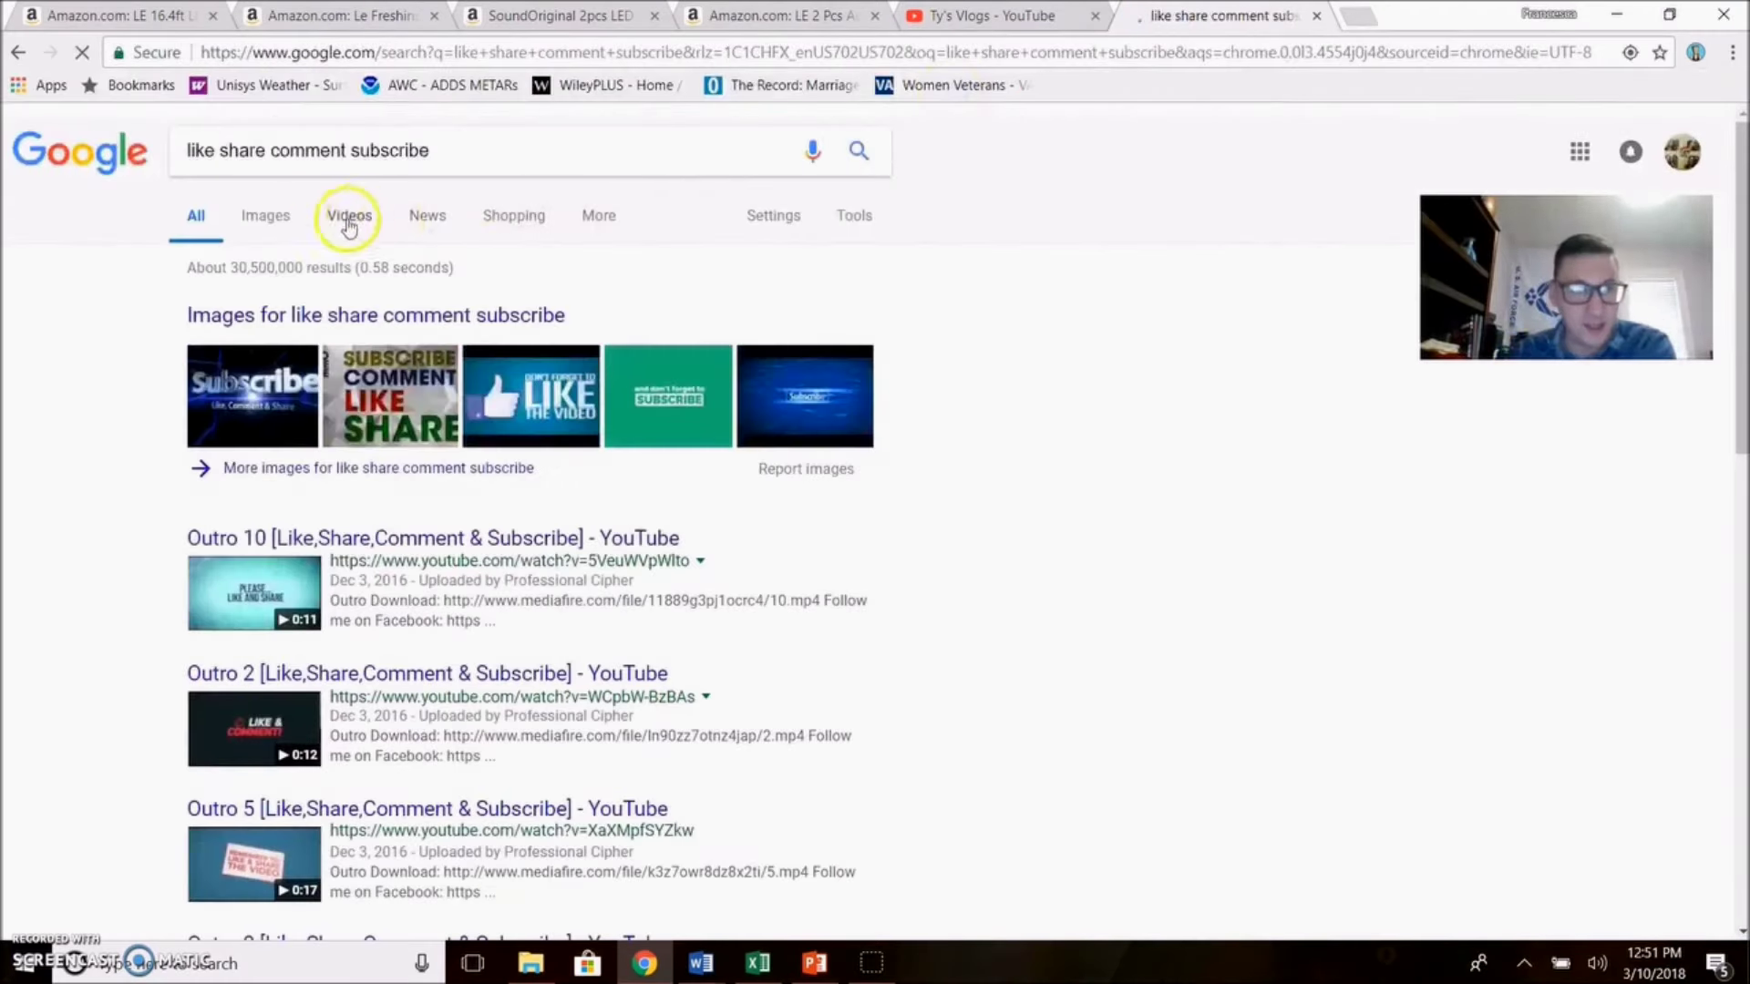
{"action": "left_click", "coordinate": [266, 221]}
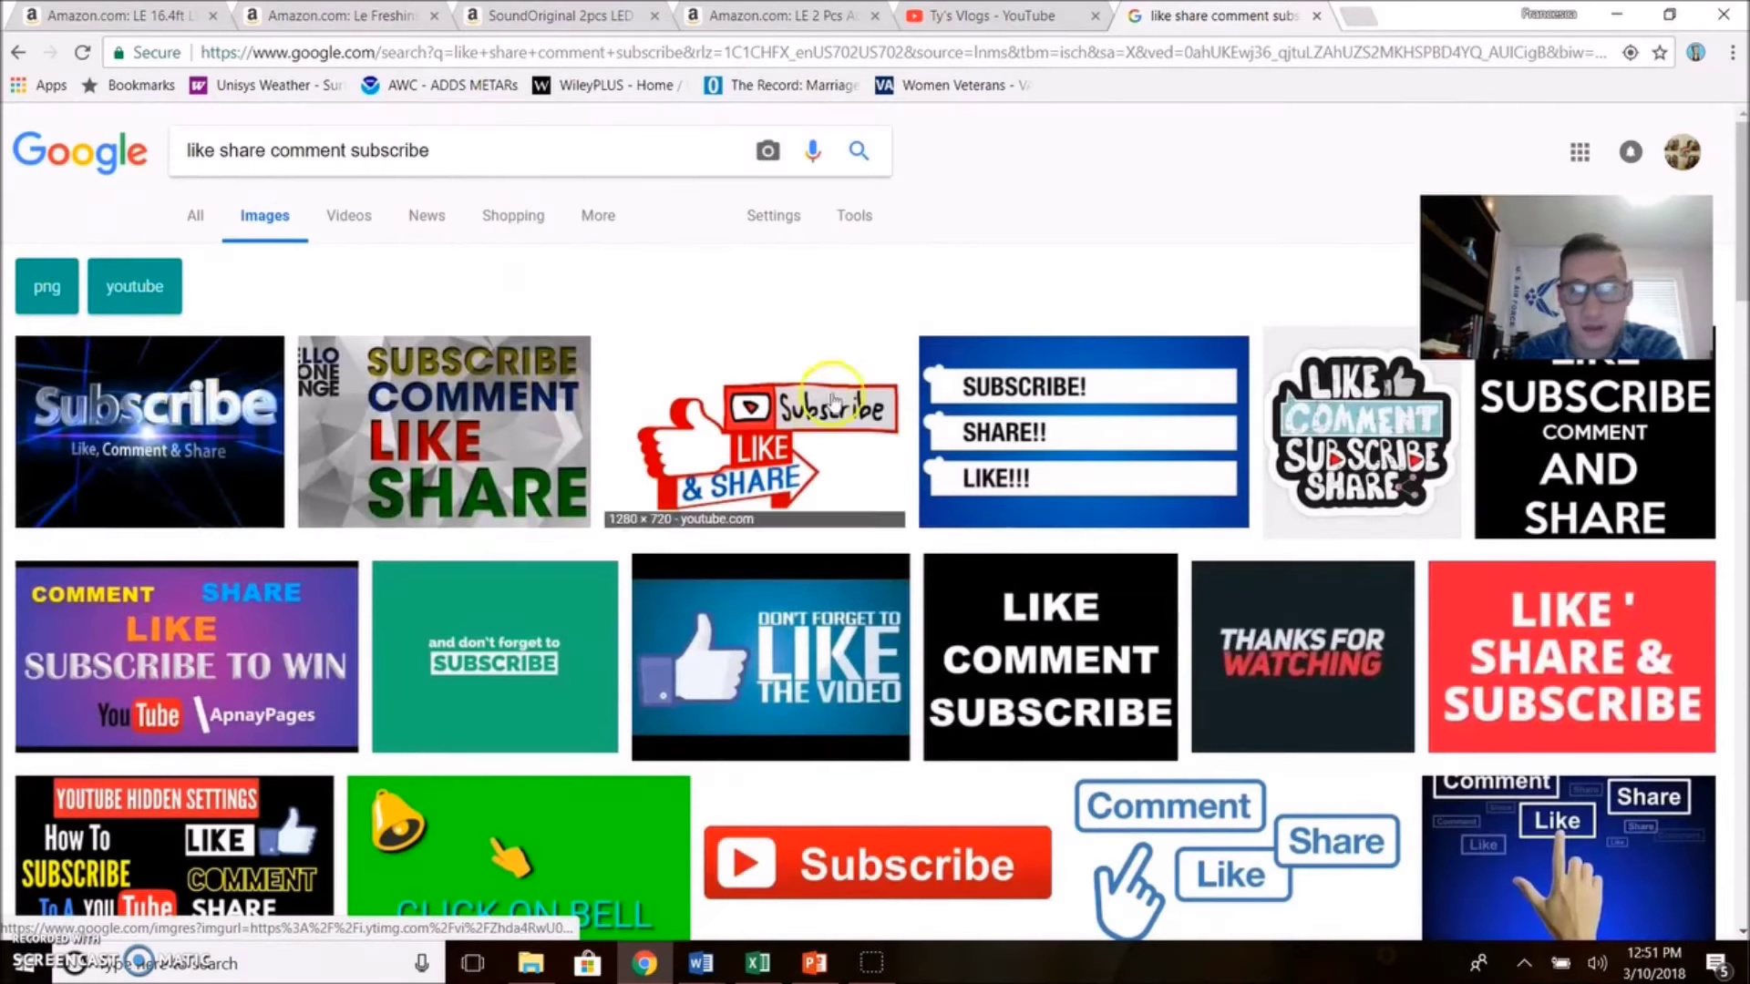
Step: Preview the Thanks for Watching and LIKE & COMMENT! images, then return to the search box
{"action": "scroll", "coordinate": [1184, 343], "scroll_direction": "down", "scroll_amount": 1}
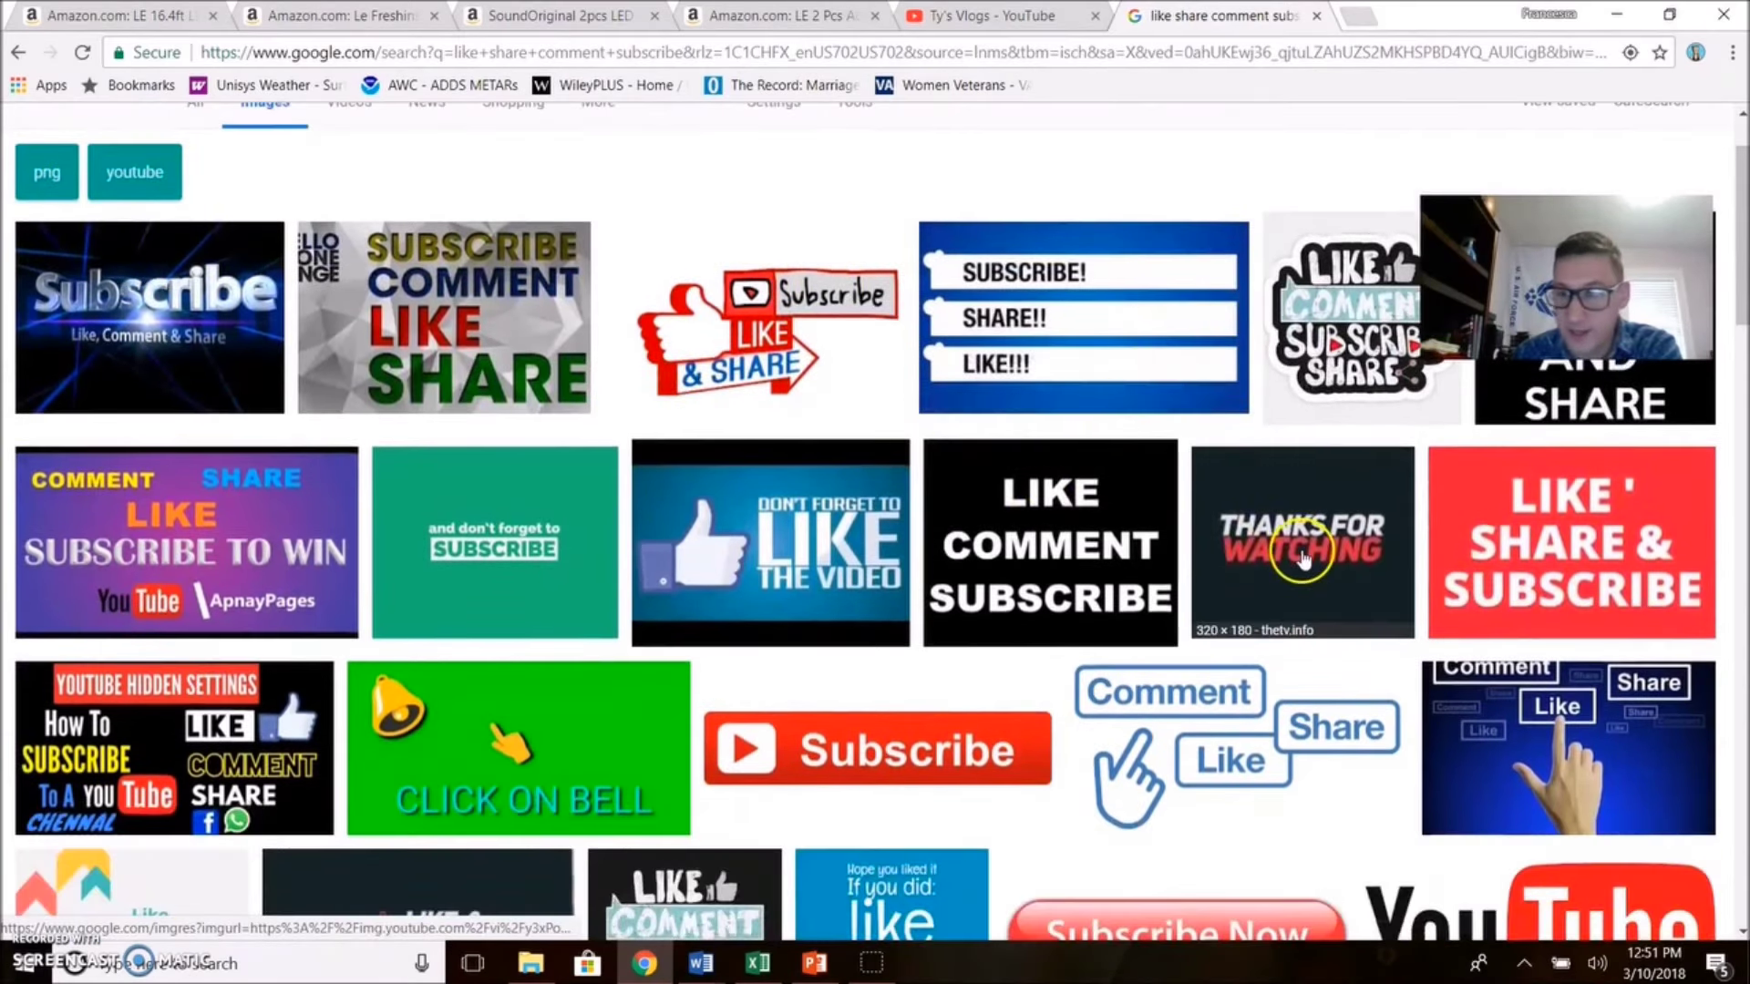
{"action": "left_click", "coordinate": [1303, 557]}
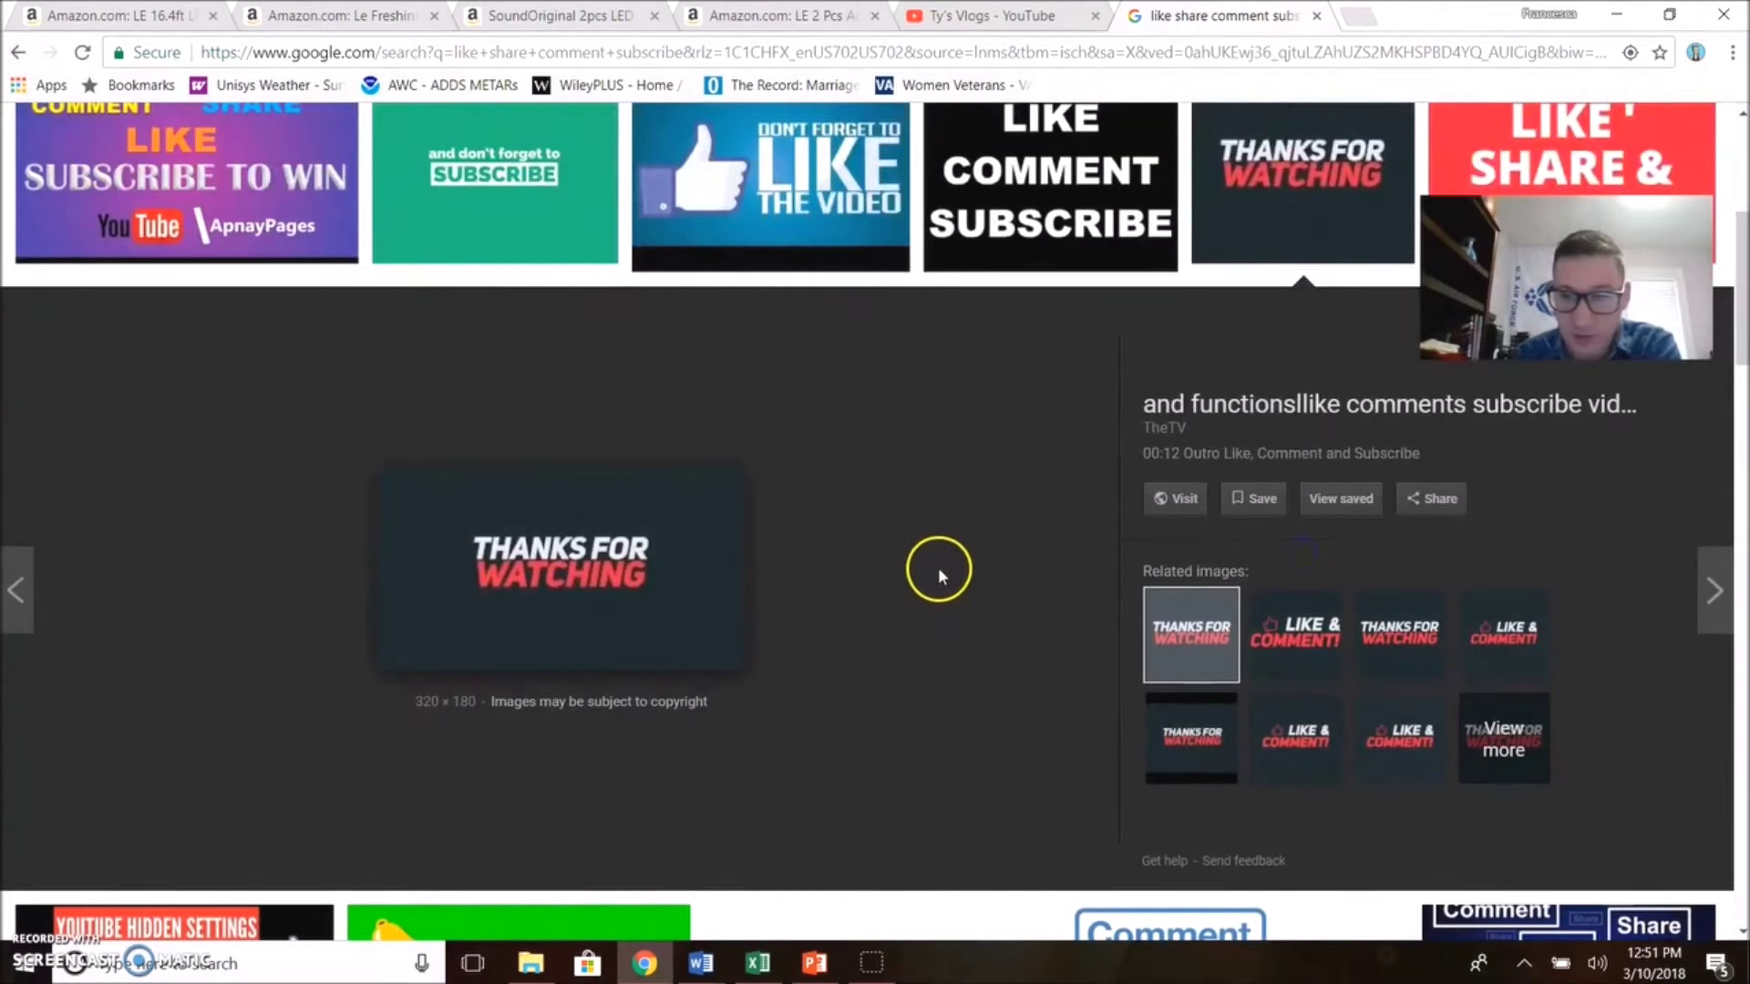
{"action": "left_click", "coordinate": [1328, 606]}
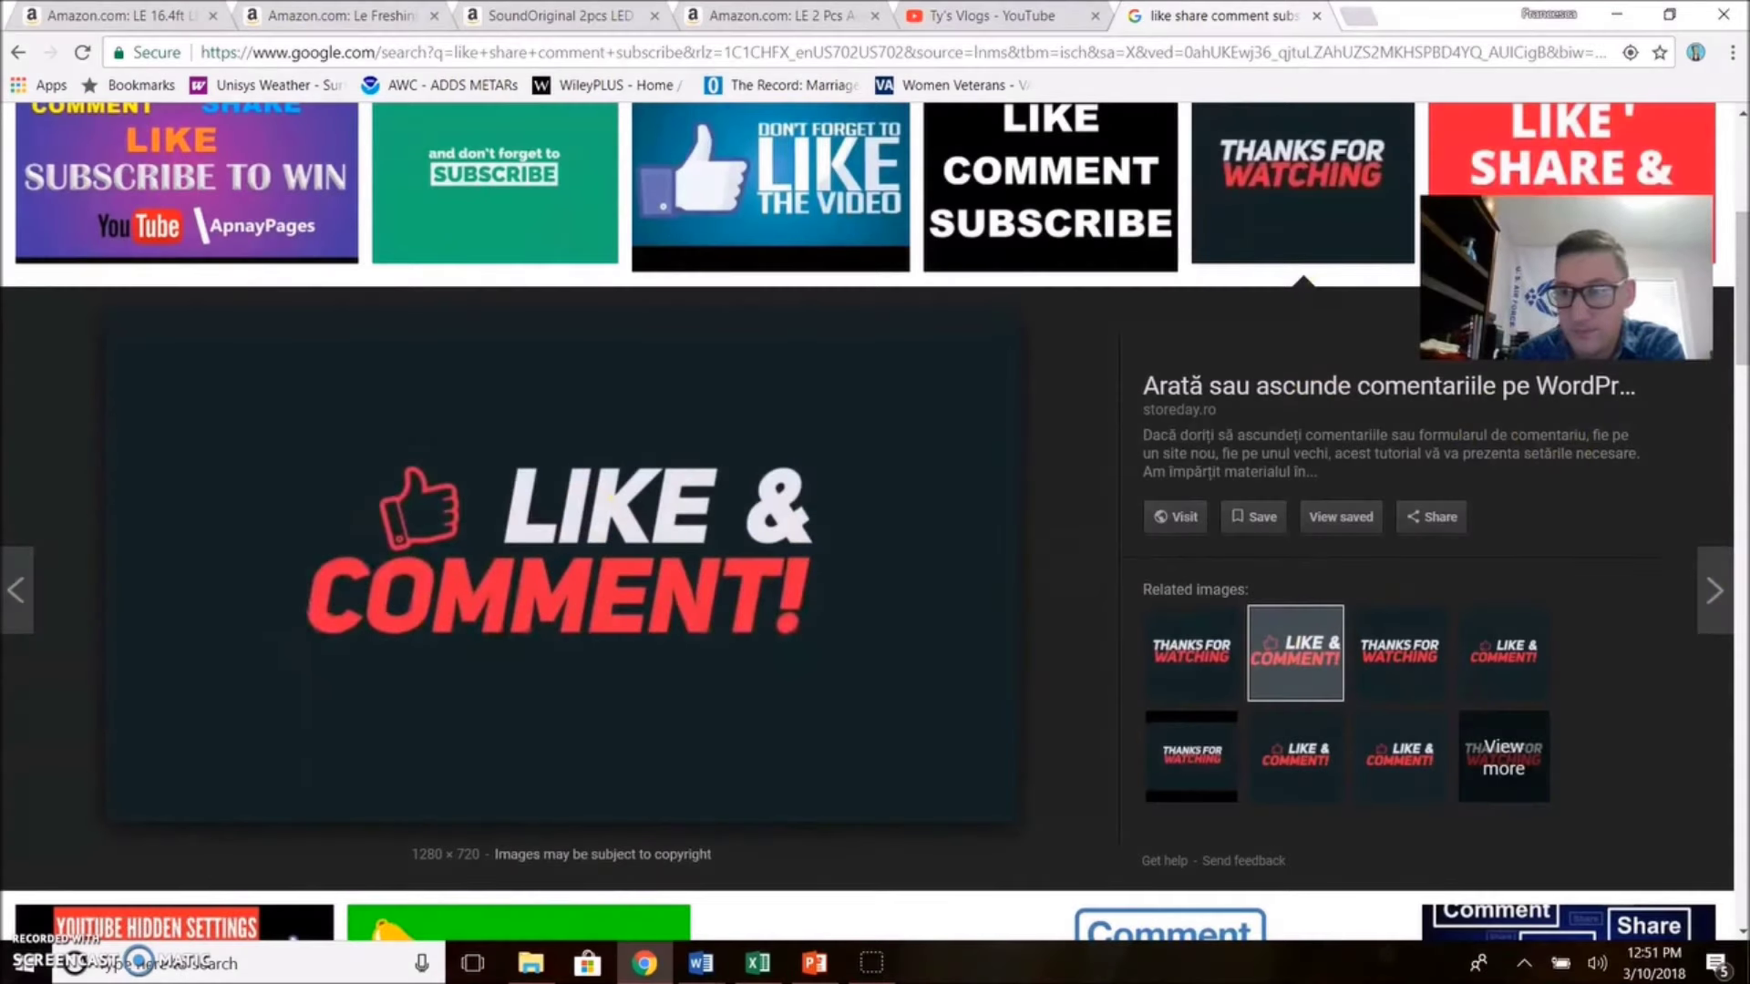
{"action": "scroll", "coordinate": [693, 210], "scroll_direction": "up", "scroll_amount": 5}
{"action": "left_click", "coordinate": [524, 151]}
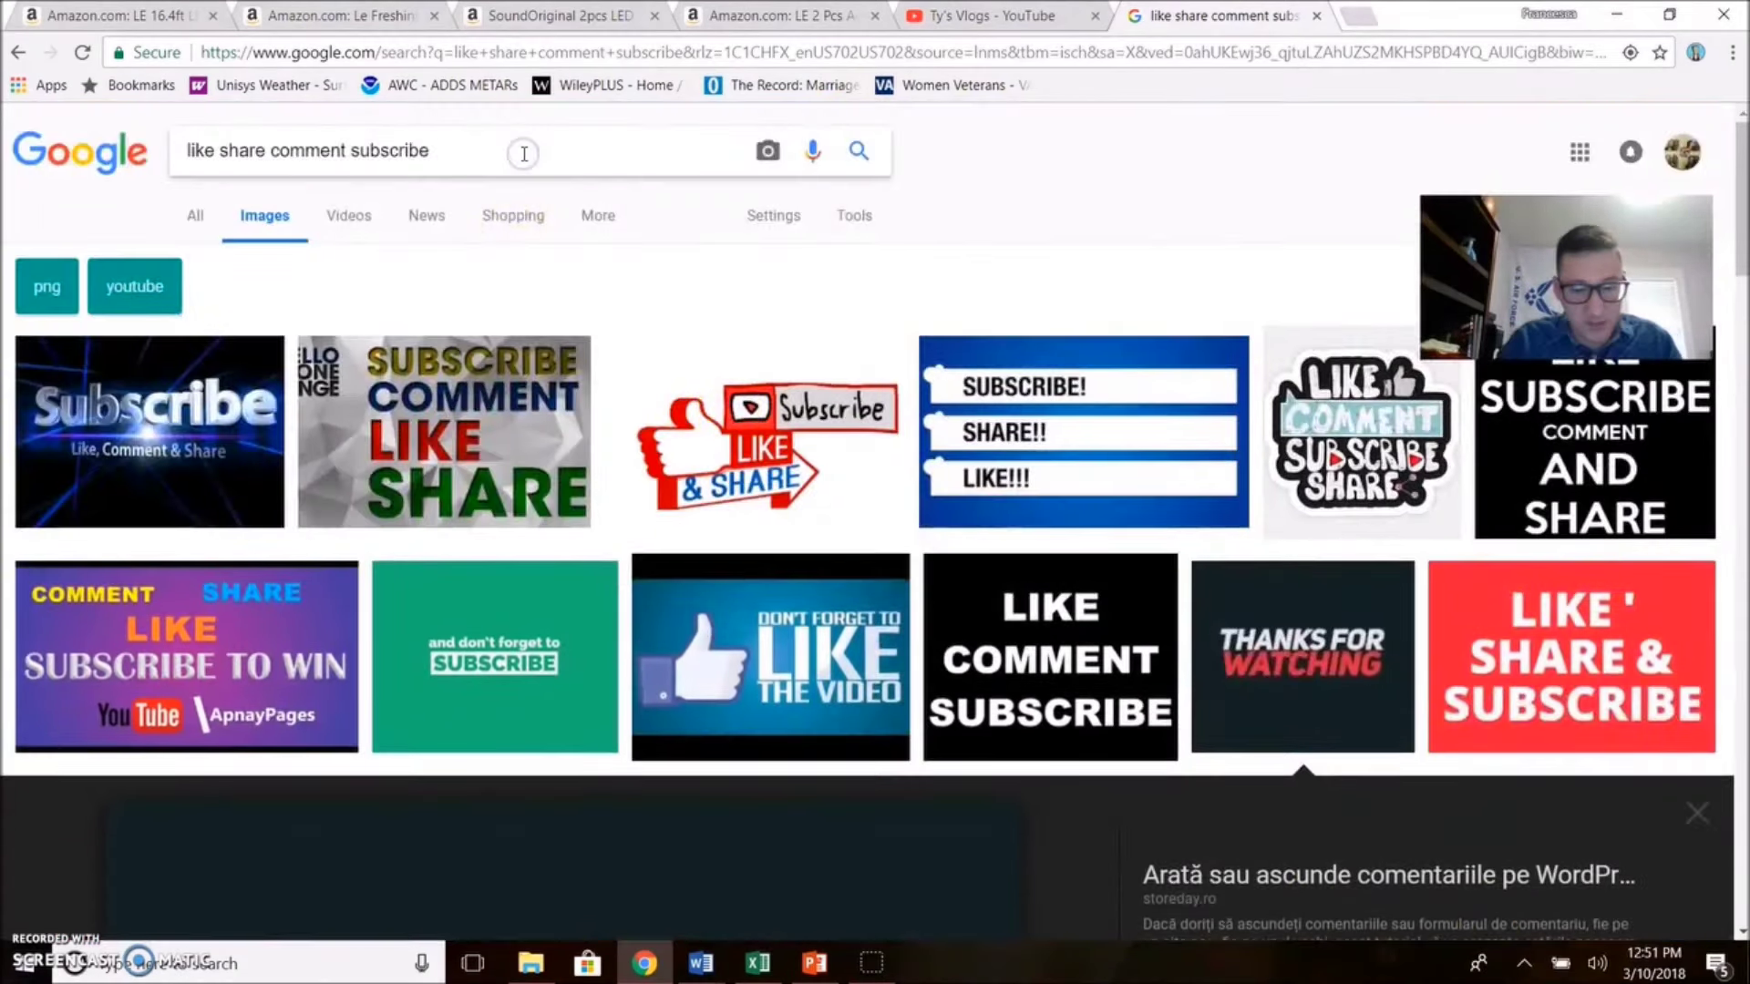
Step: Refine the search to 'like share comment subscribe gif' and preview the THANKS FOR WATCHING GIF
{"action": "type", "text": "gif"}
{"action": "key", "text": "Return"}
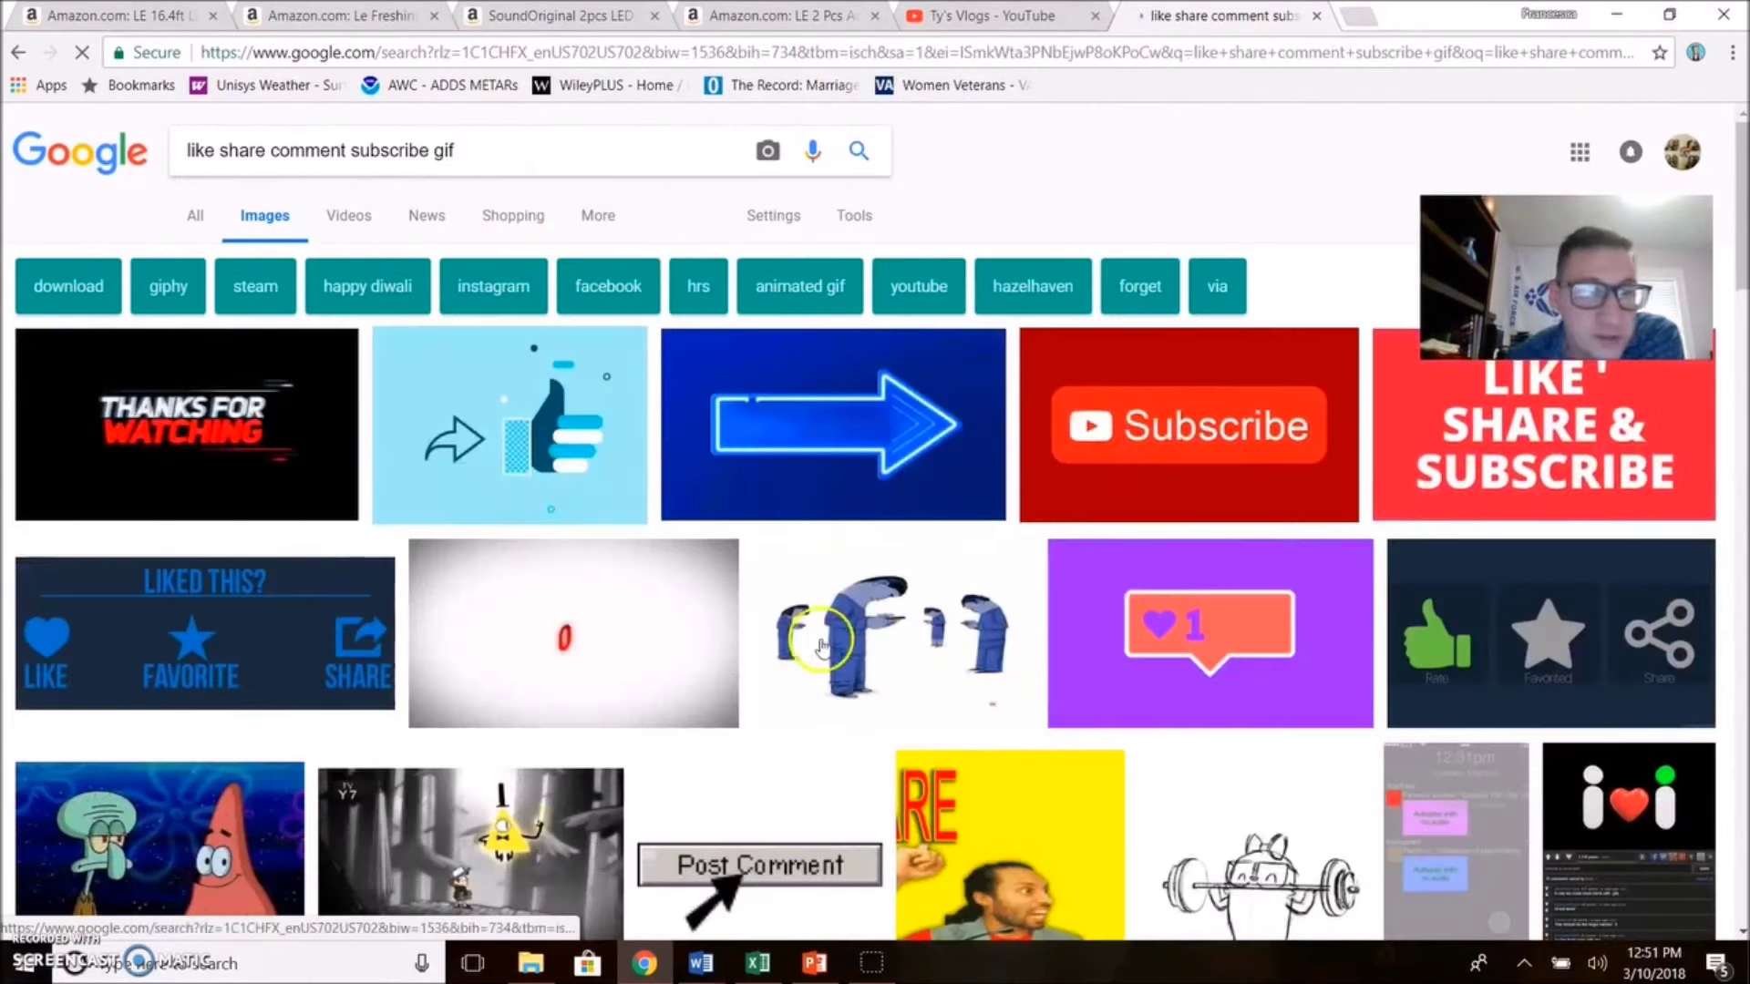
{"action": "left_click", "coordinate": [246, 428]}
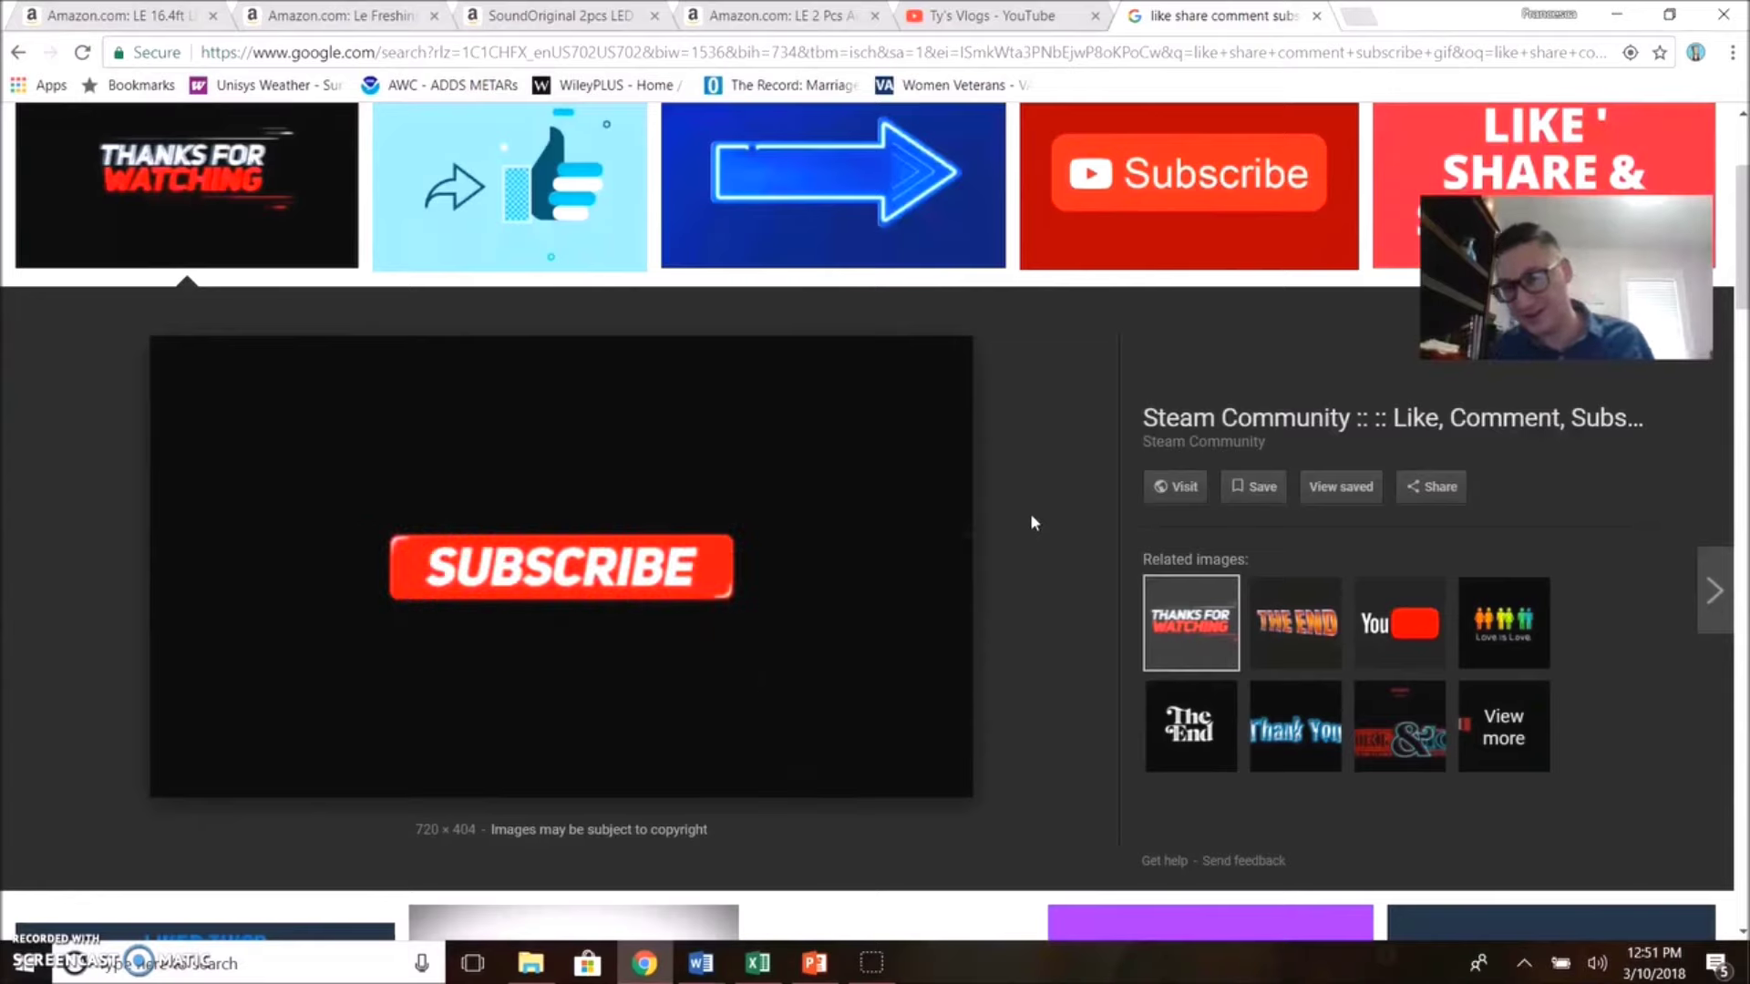
Step: Preview a few more GIF results, then return to the Ty's Vlogs channel tab
{"action": "left_click", "coordinate": [1019, 563]}
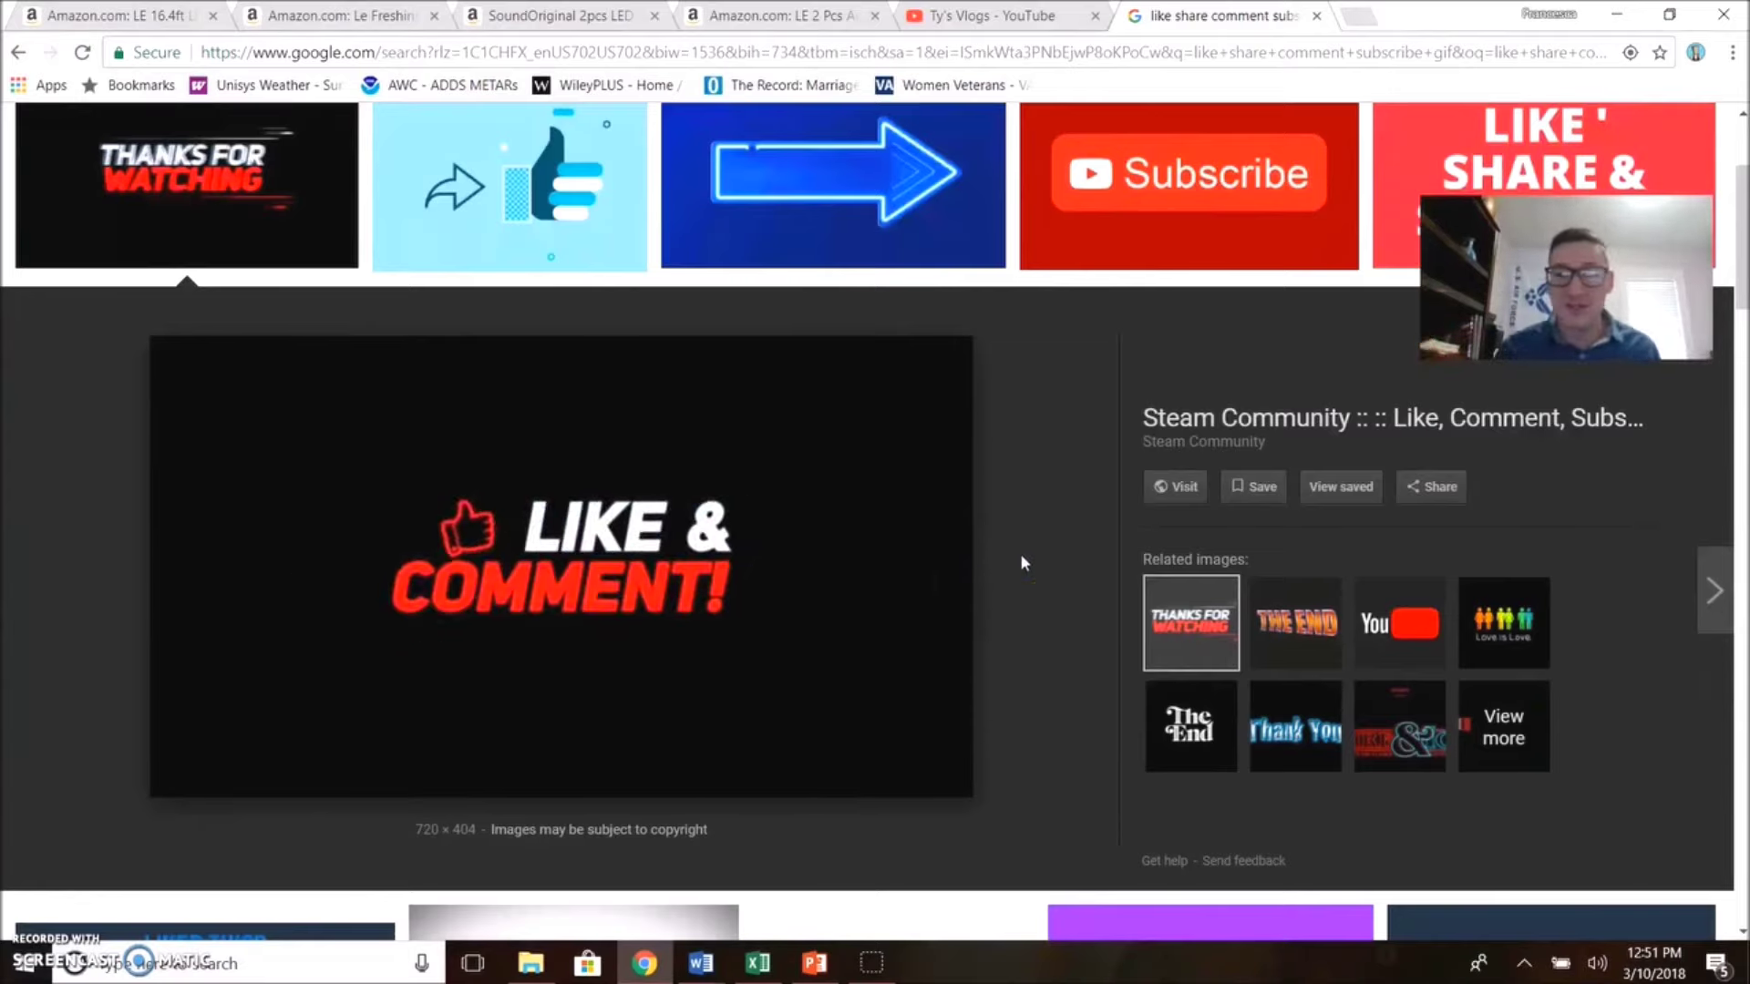
{"action": "left_click", "coordinate": [644, 597]}
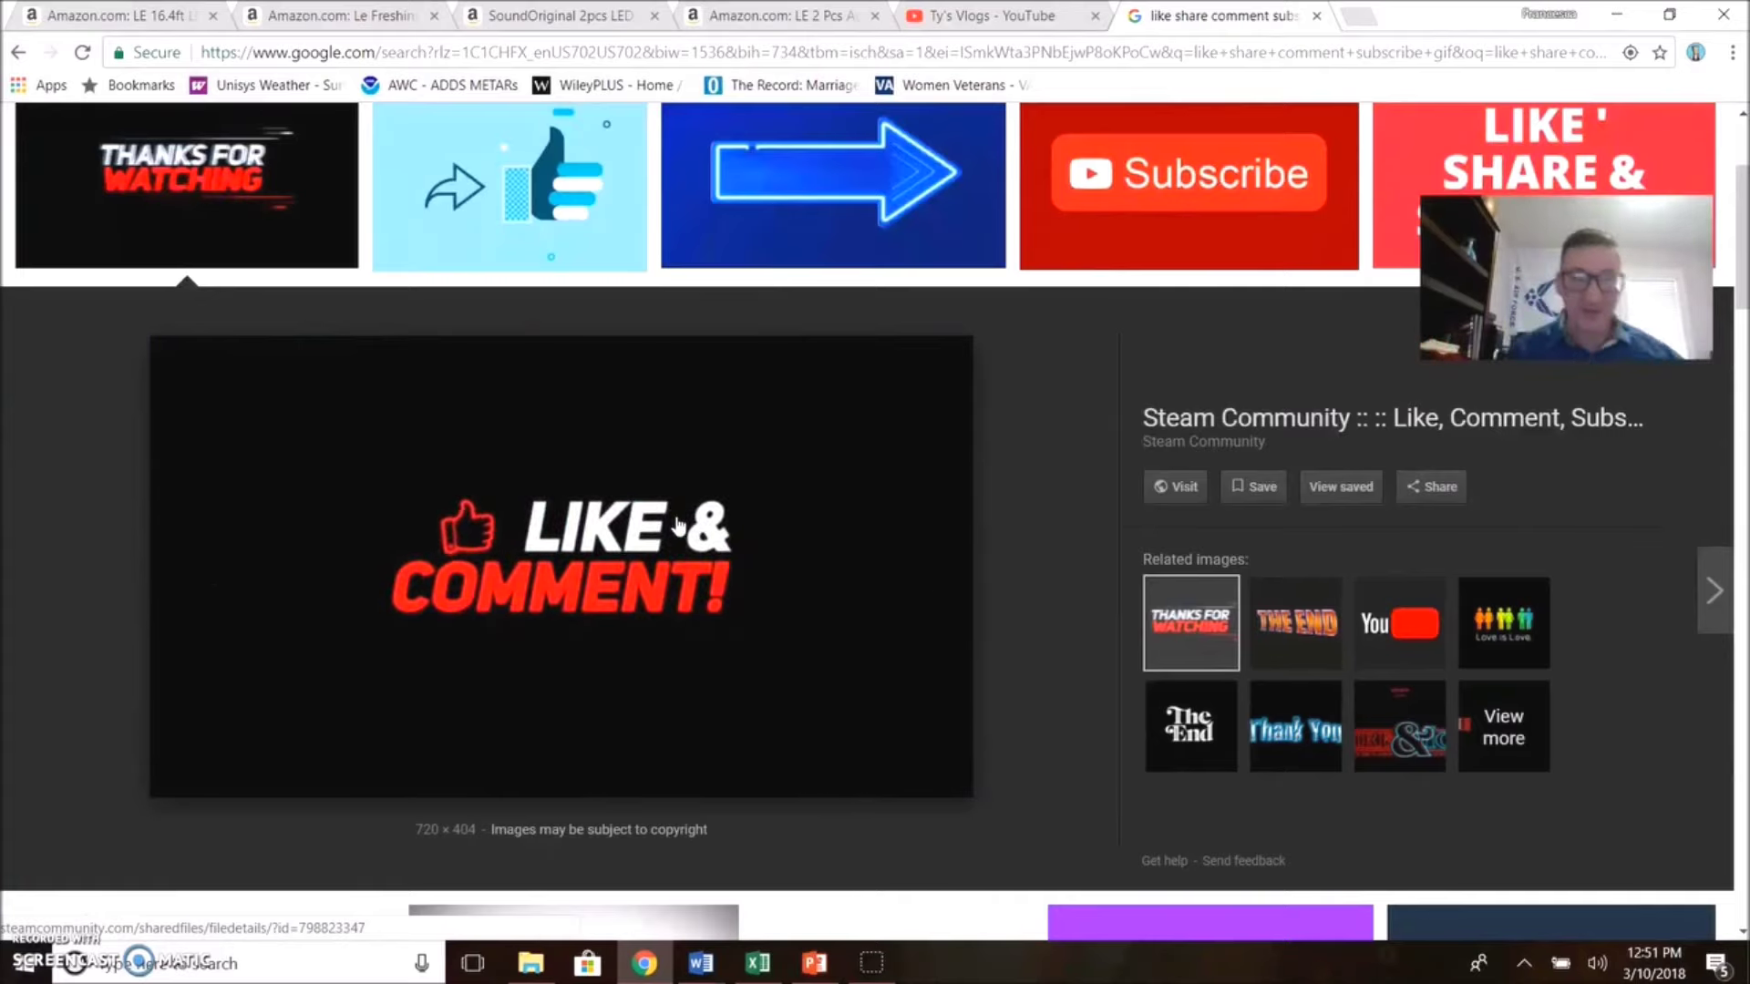
{"action": "left_click", "coordinate": [869, 455]}
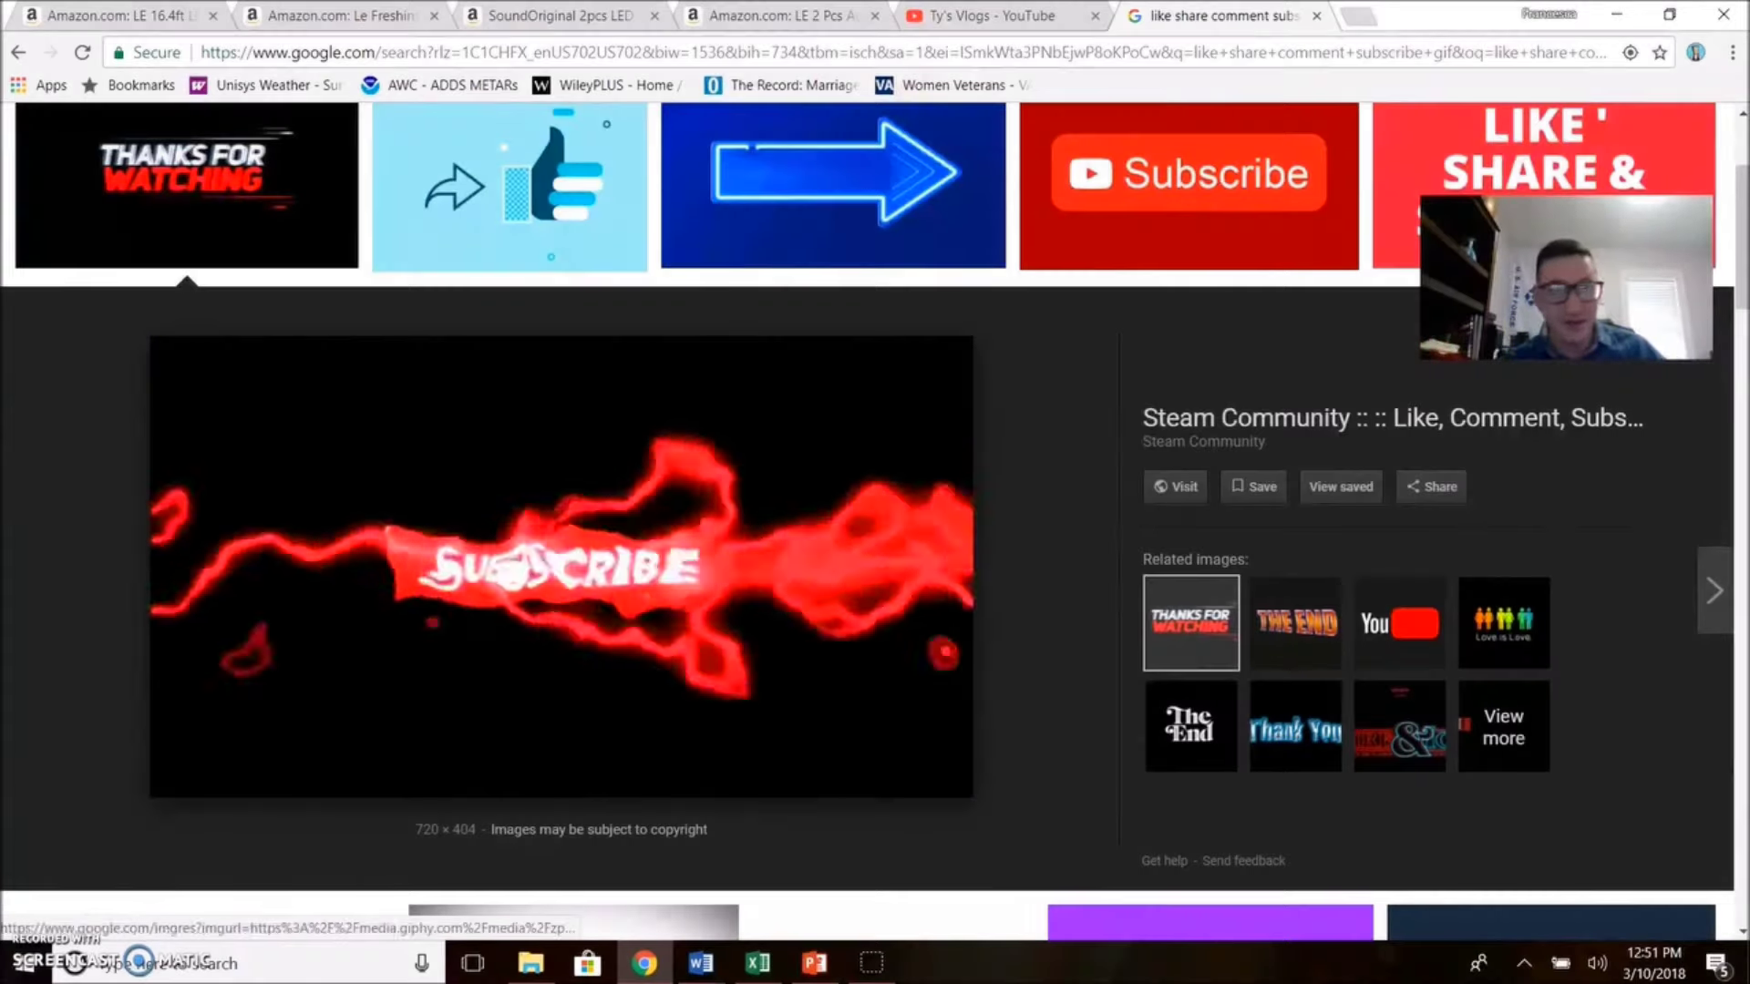
{"action": "left_click", "coordinate": [1021, 20]}
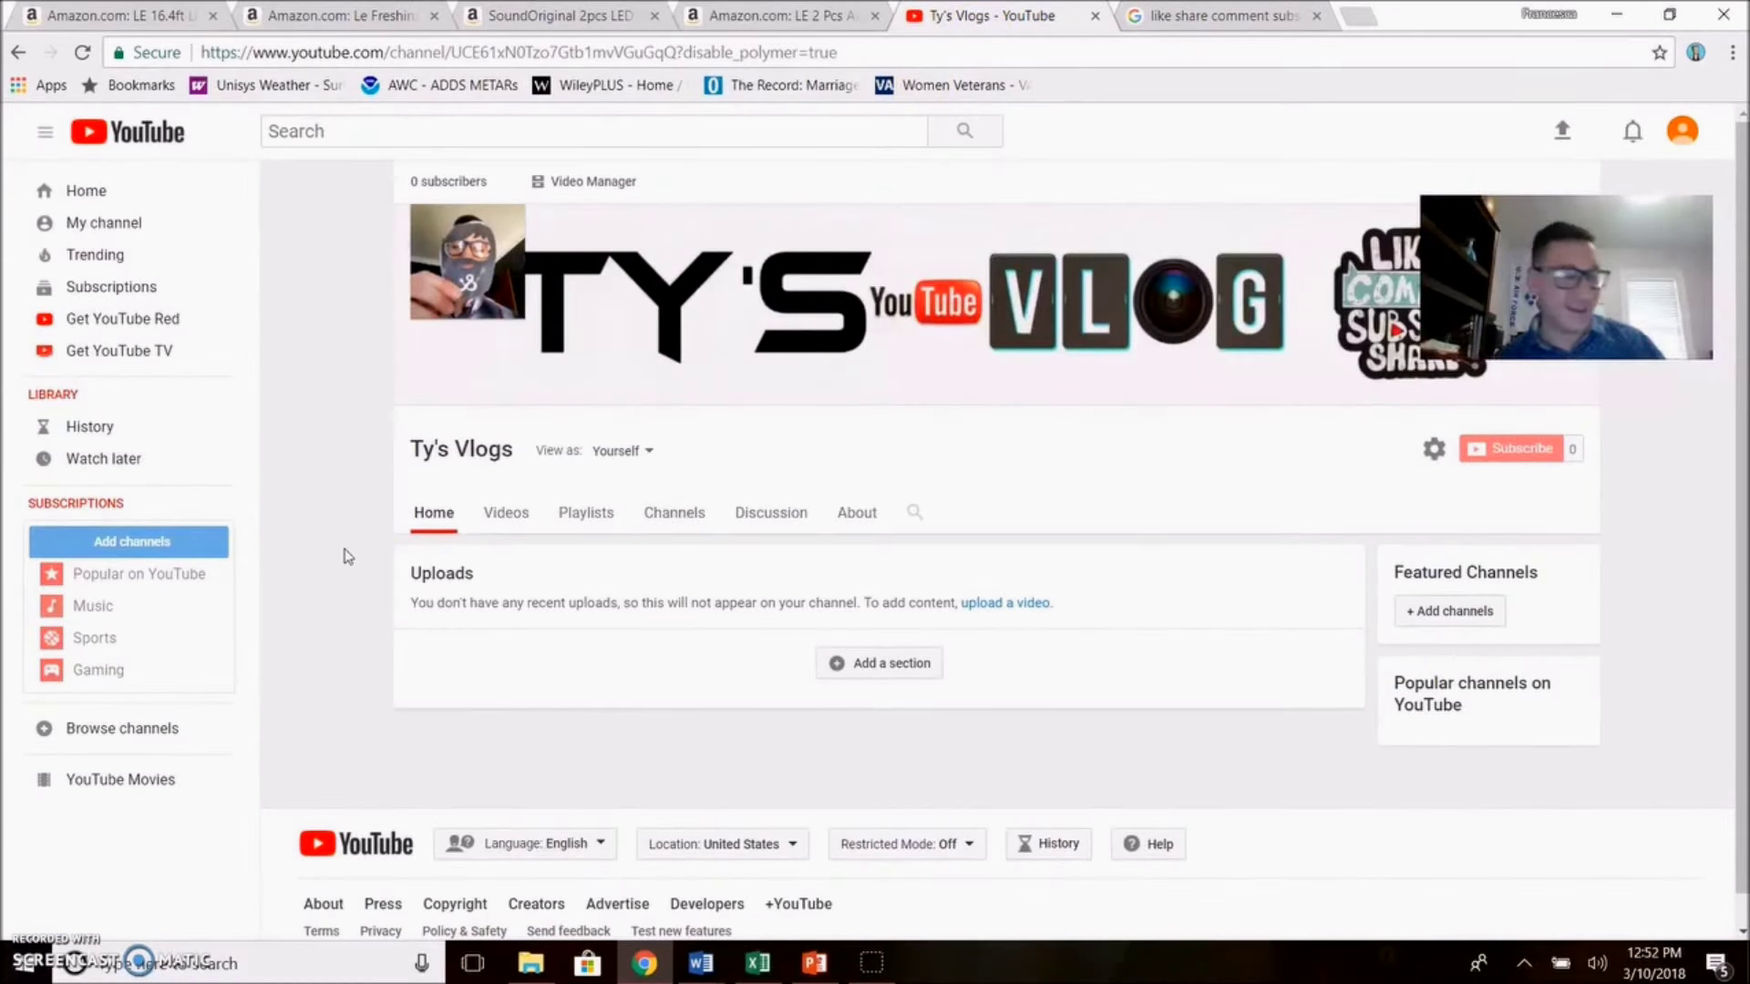
{"action": "left_click", "coordinate": [304, 402]}
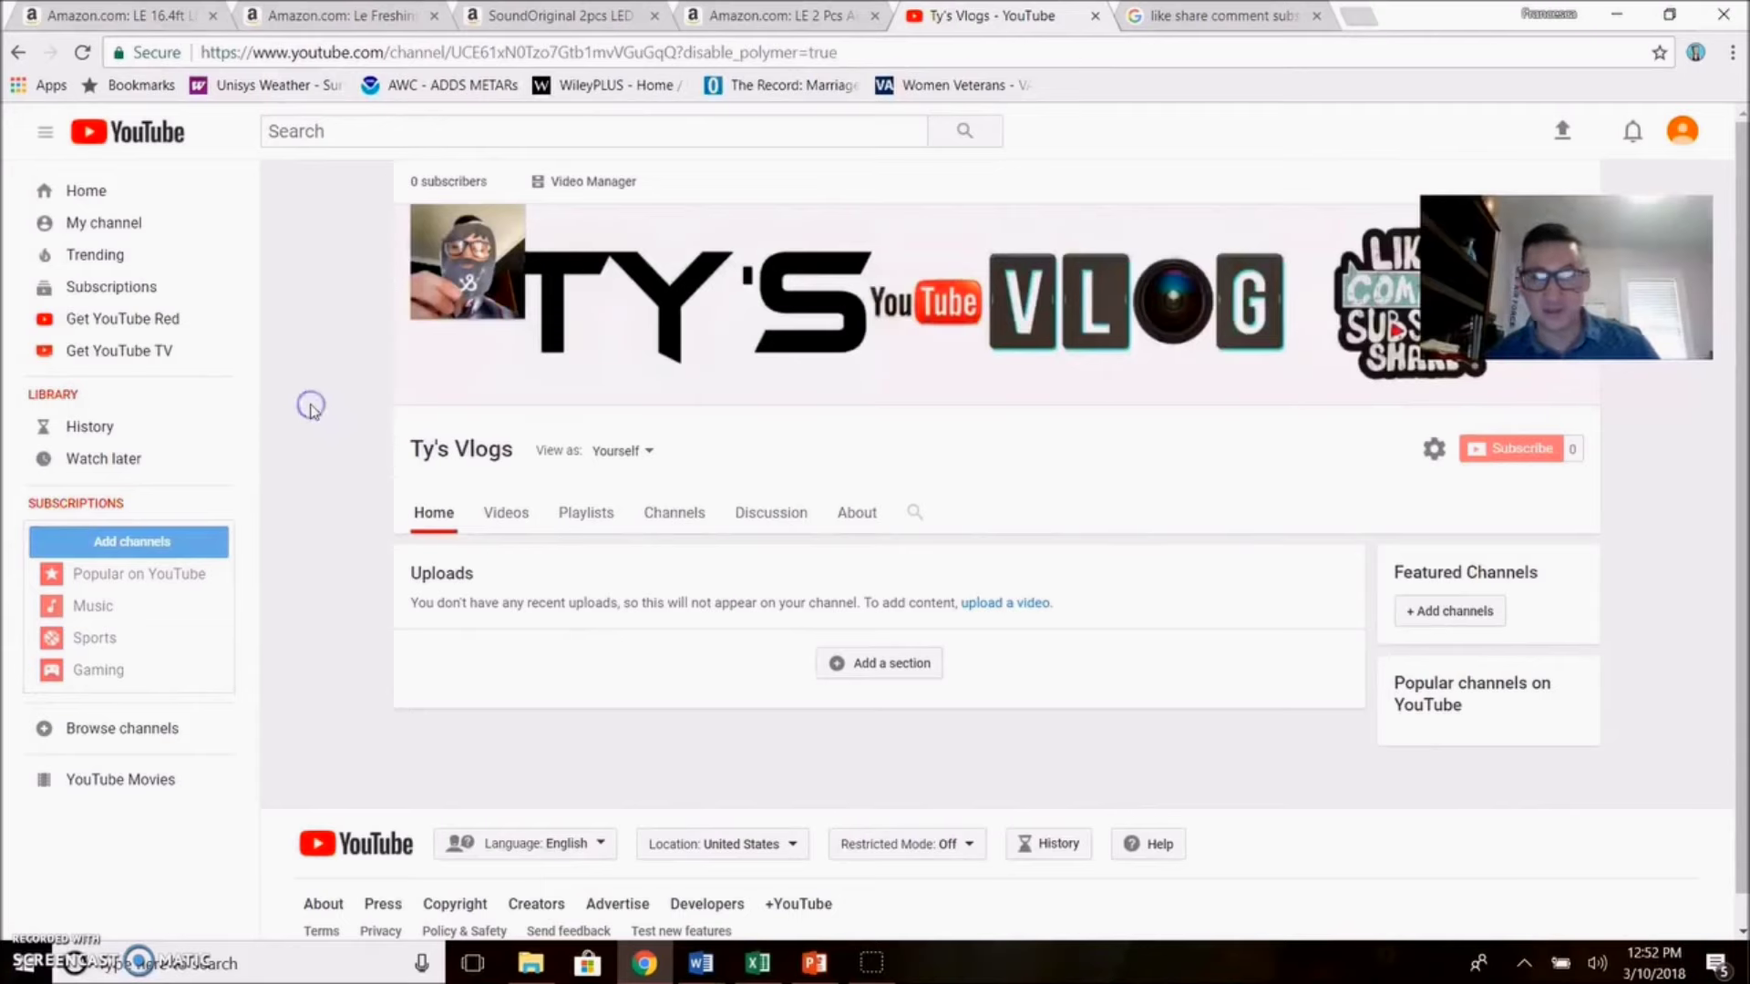